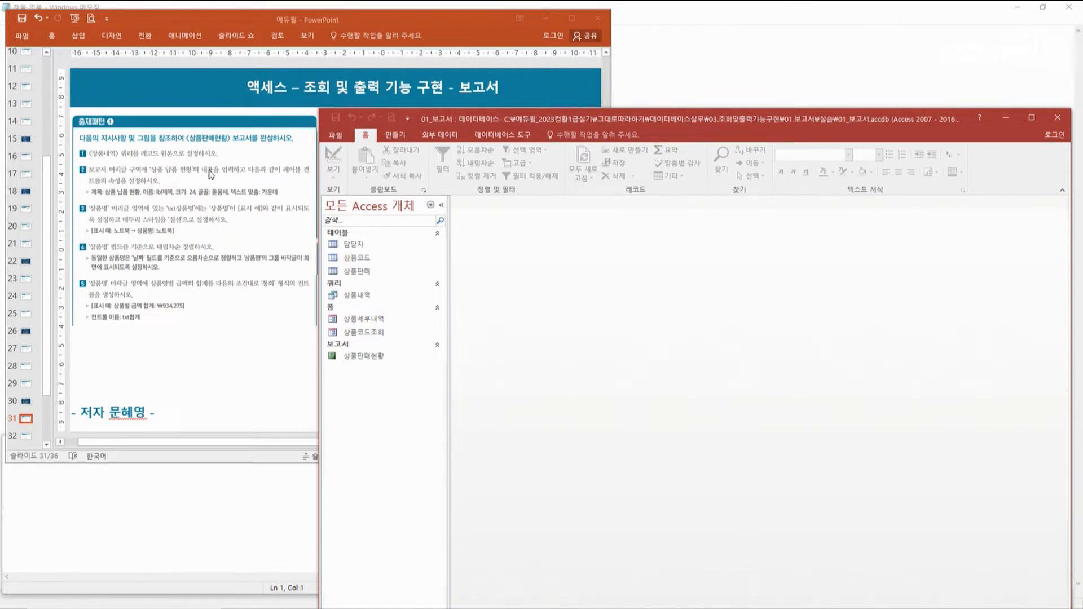
Open the 상품판매현황 report in Design view and arrange the windows to keep the instructions visible and widen the design area.
{"action": "left_click_drag", "start_coordinate": [191, 21], "coordinate": [129, 19]}
{"action": "left_click", "coordinate": [644, 276]}
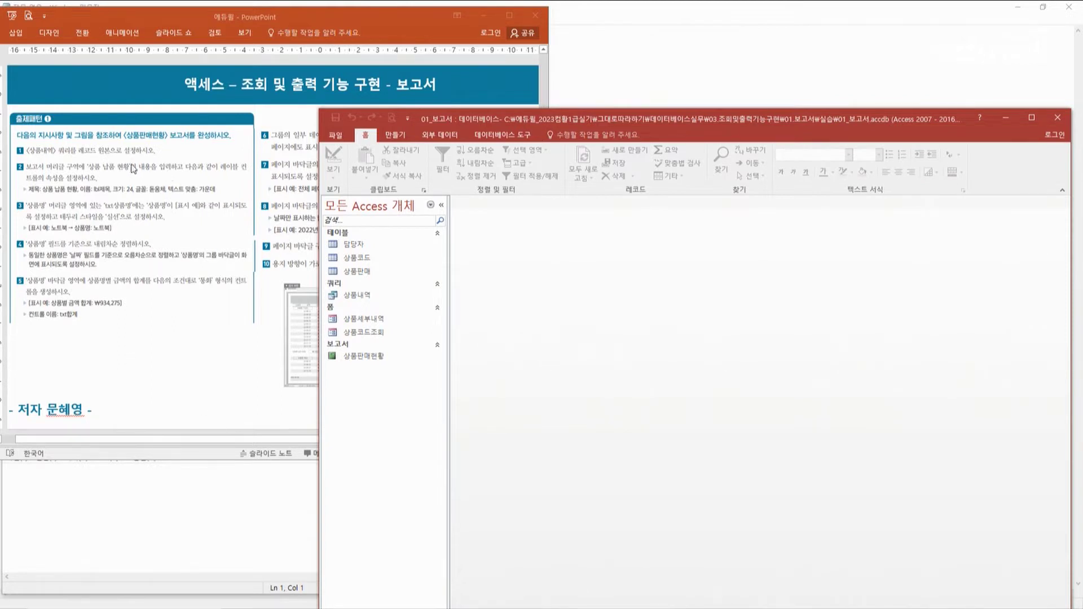
{"action": "left_click", "coordinate": [367, 359]}
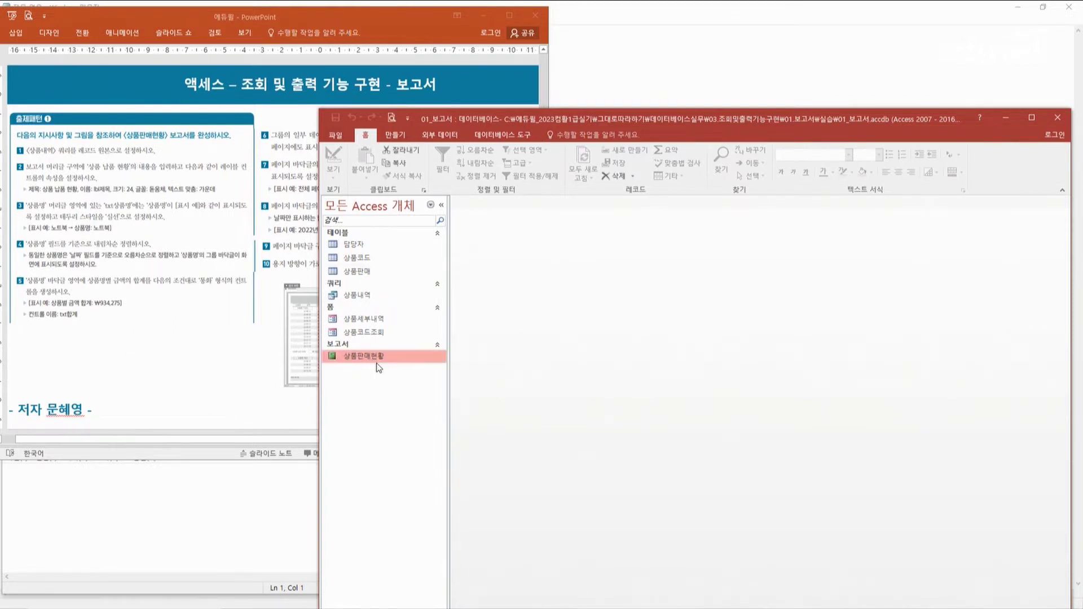
{"action": "right_click", "coordinate": [368, 365]}
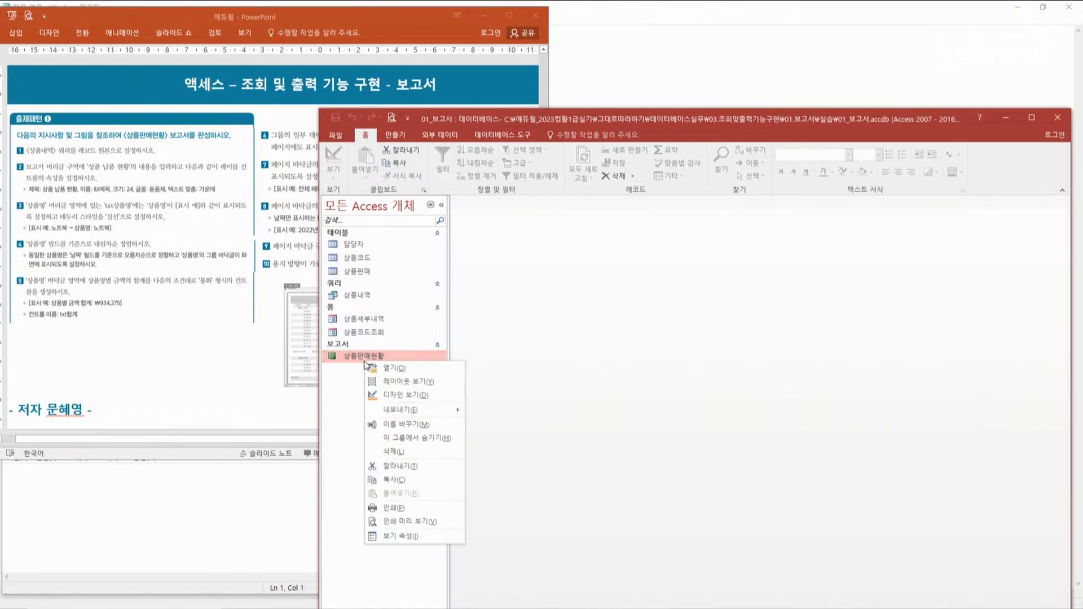
{"action": "left_click", "coordinate": [405, 395]}
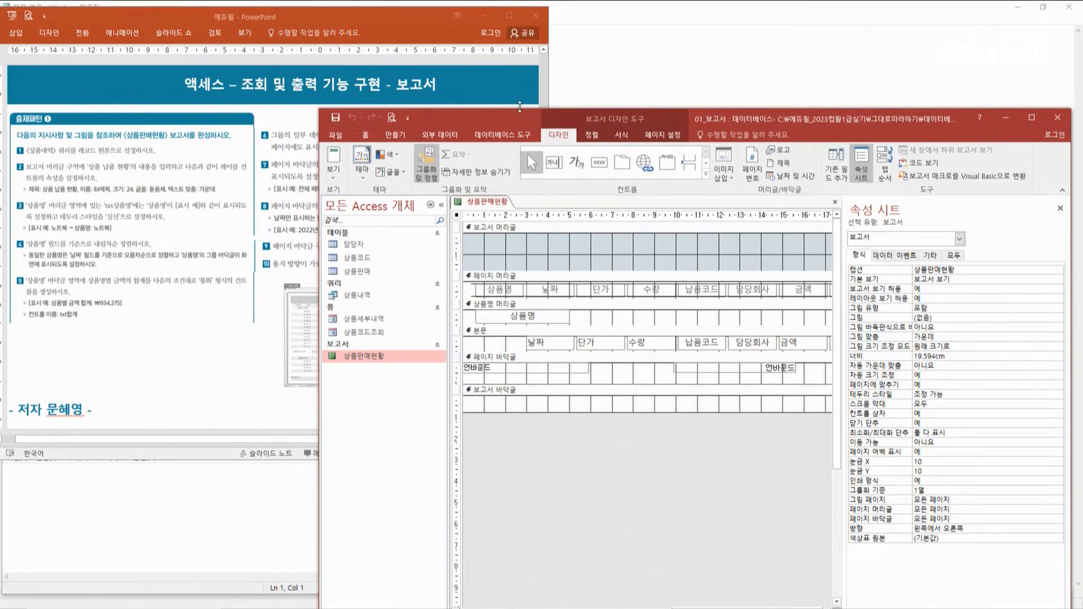
{"action": "left_click_drag", "start_coordinate": [501, 110], "coordinate": [443, 11]}
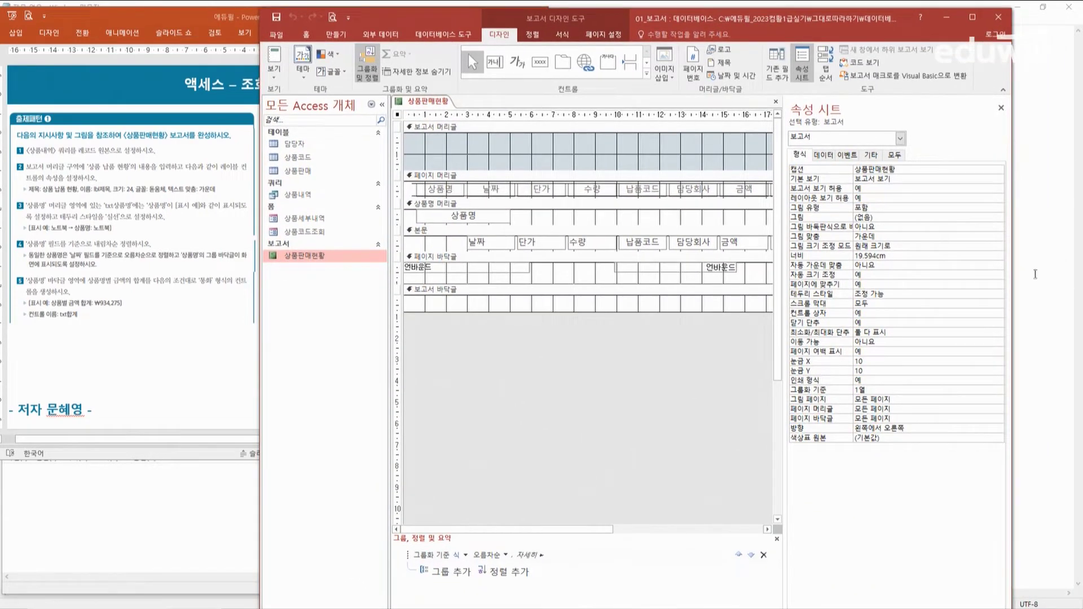
{"action": "left_click_drag", "start_coordinate": [786, 152], "coordinate": [820, 153]}
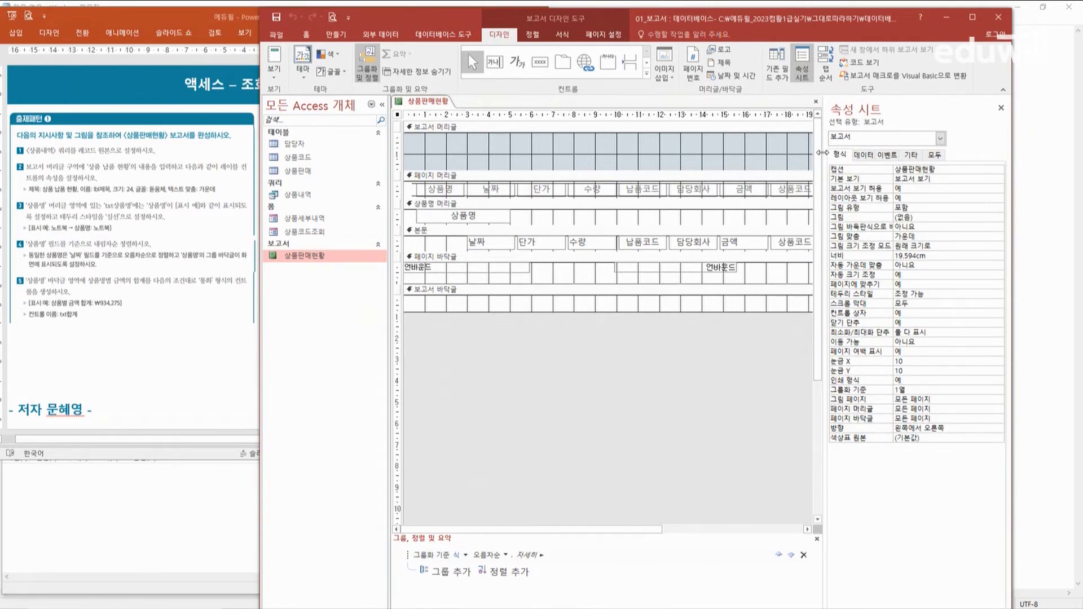
Set the report's record source to the 상품내역 query.
{"action": "left_click", "coordinate": [864, 154]}
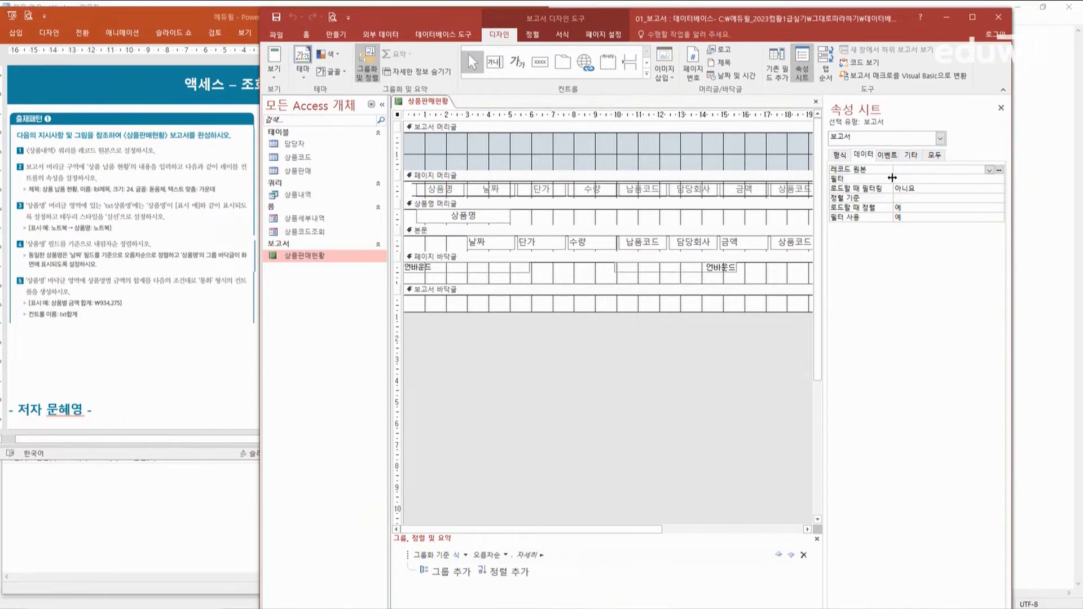
{"action": "left_click", "coordinate": [989, 171]}
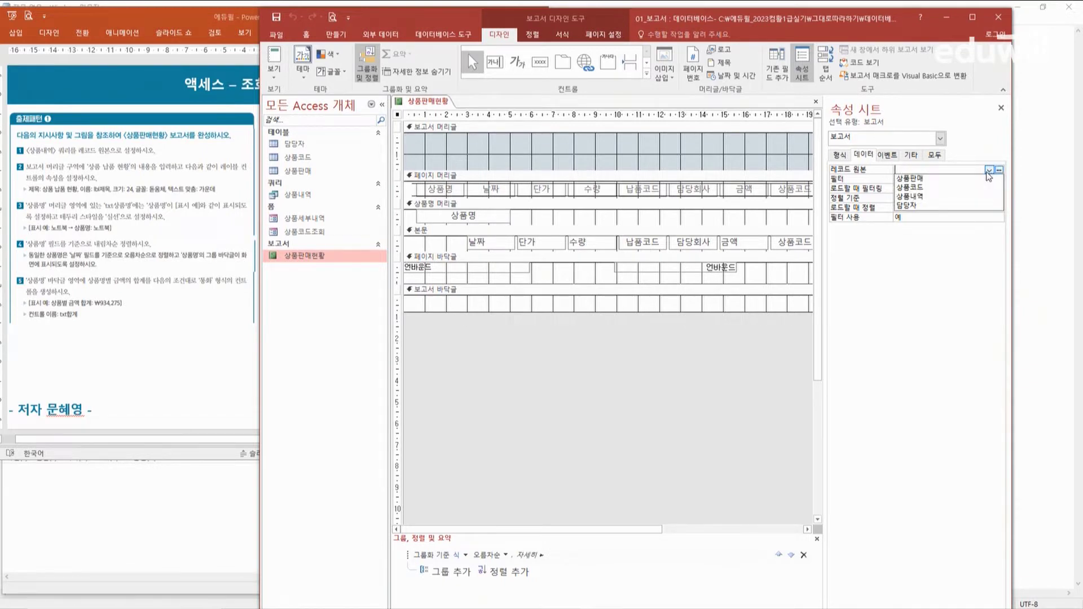
{"action": "left_click", "coordinate": [911, 197]}
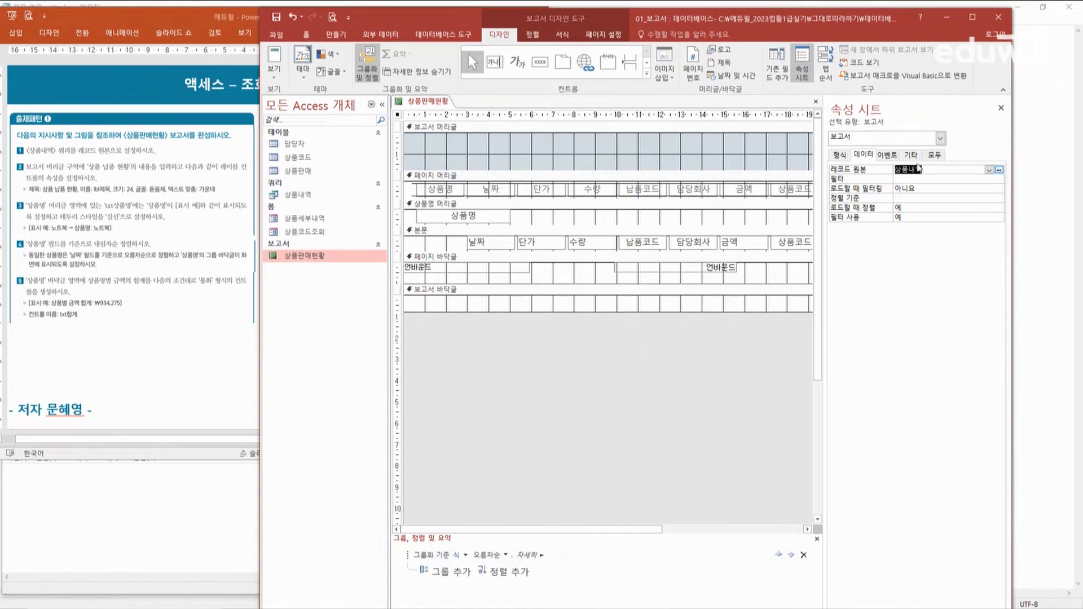
{"action": "mouse_move", "coordinate": [810, 21]}
{"action": "left_mouse_down"}
{"action": "mouse_move", "coordinate": [878, 16]}
{"action": "mouse_move", "coordinate": [811, 17]}
{"action": "left_mouse_up"}
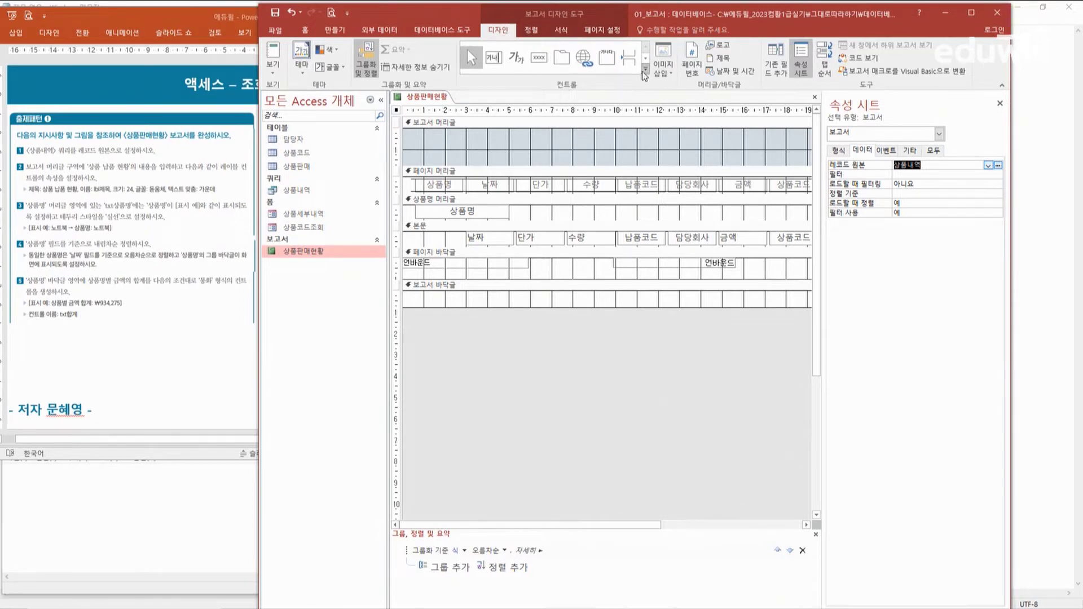
Add a label about 7.9 cm wide and 1.2 cm high in the report header with the text "상품 납품 현황".
{"action": "left_click", "coordinate": [517, 58]}
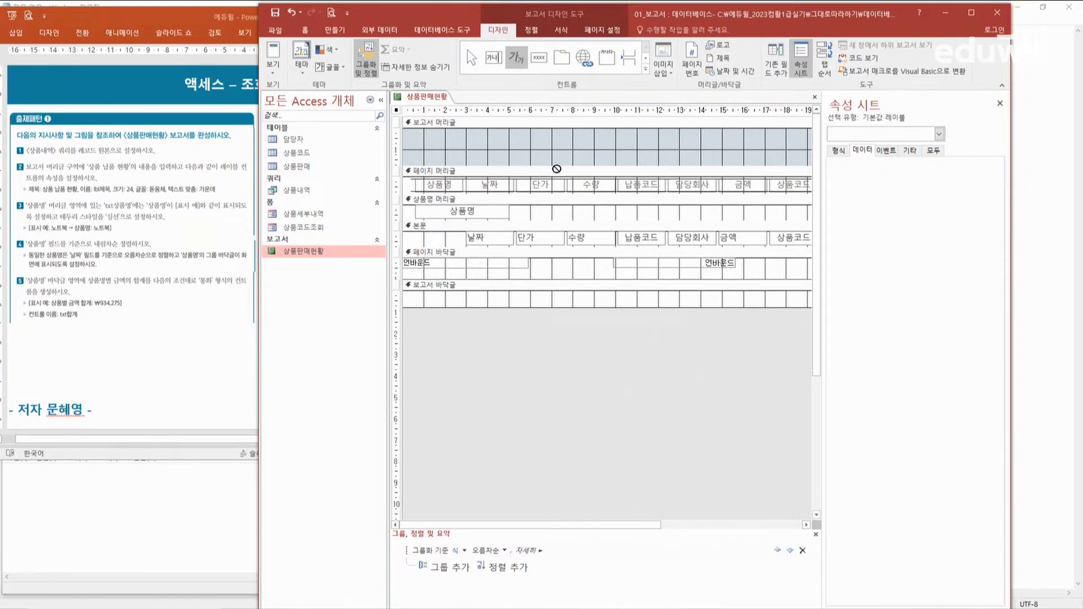
{"action": "left_click_drag", "start_coordinate": [509, 131], "coordinate": [679, 159]}
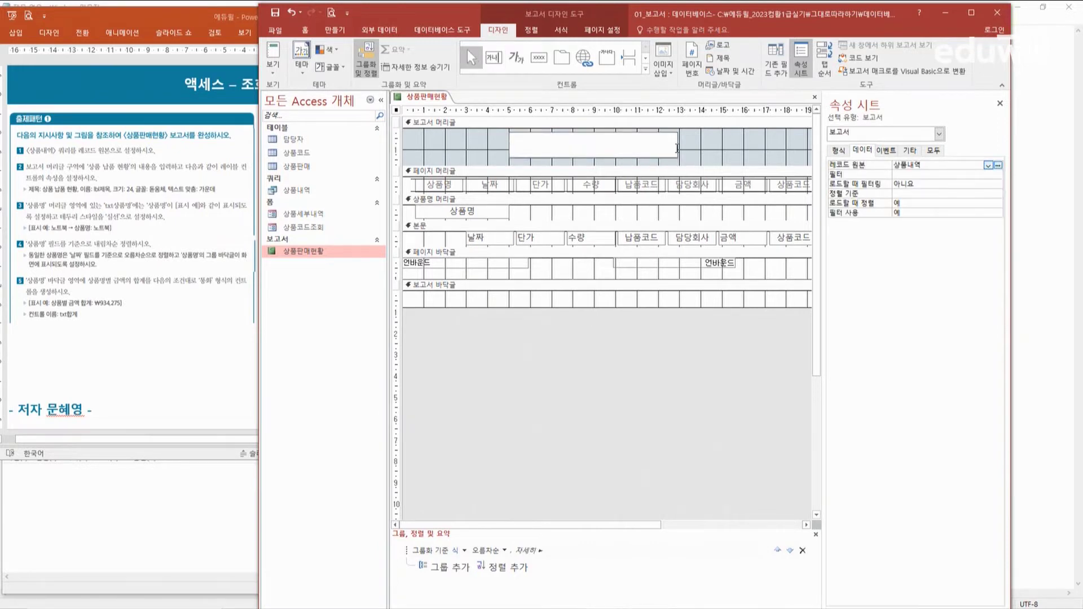
{"action": "type", "text": "ㄱ"}
{"action": "type", "text": "상품 납"}
{"action": "type", "text": "품 현황"}
{"action": "left_click", "coordinate": [699, 159]}
{"action": "left_click", "coordinate": [663, 157]}
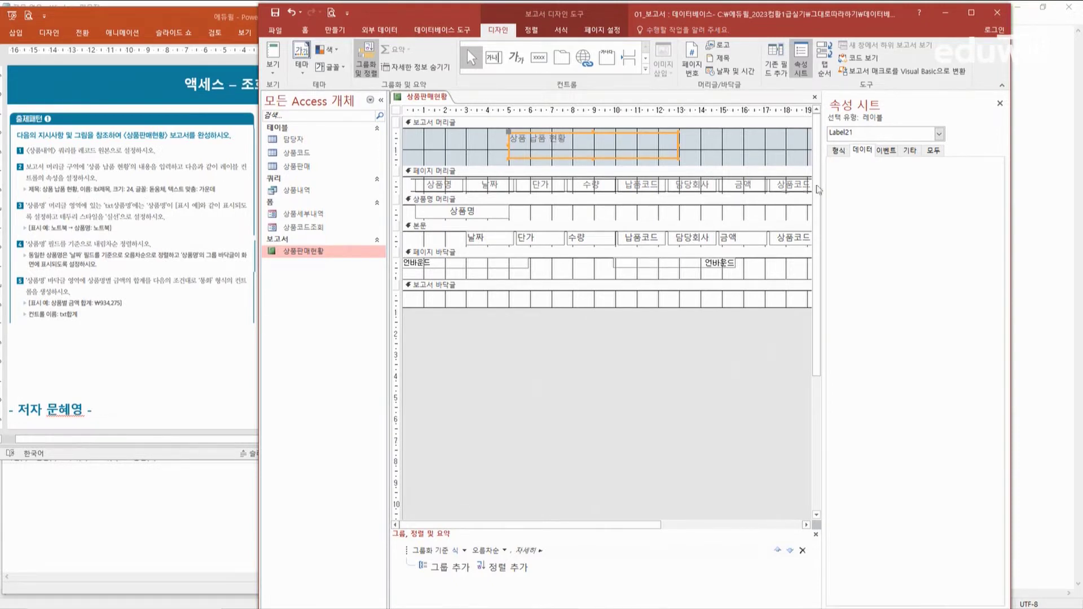
Name the report header's title label lbl제목.
{"action": "left_click", "coordinate": [908, 150]}
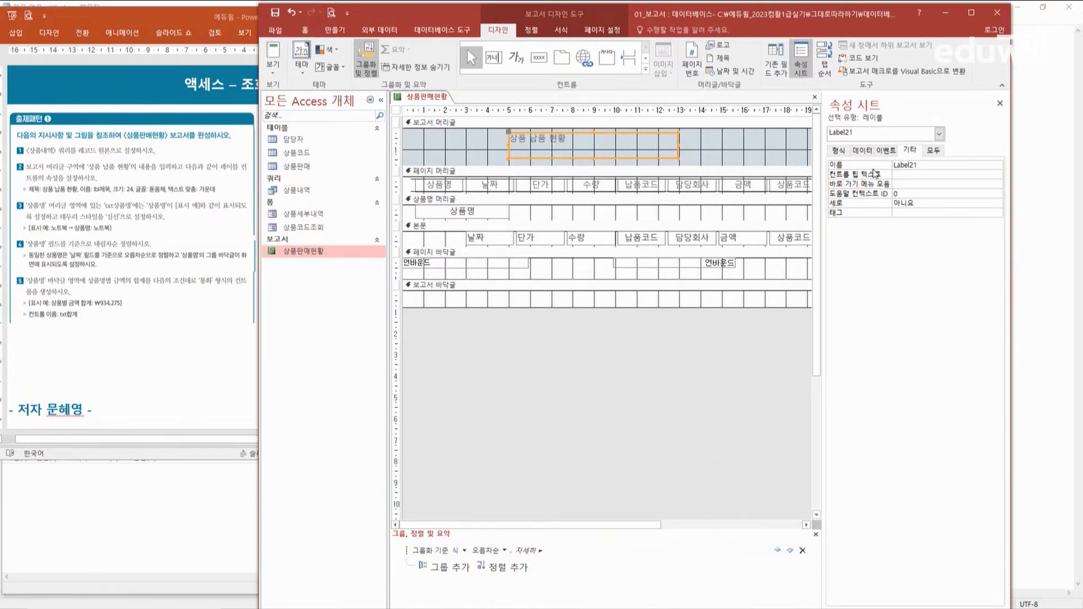
{"action": "left_click", "coordinate": [851, 164]}
{"action": "type", "text": "ㅣㅠㅣ"}
{"action": "key", "text": "BackSpace"}
{"action": "key", "text": "BackSpace"}
{"action": "key", "text": "BackSpace"}
{"action": "type", "text": "LBL제목"}
{"action": "key", "text": "BackSpace"}
{"action": "key", "text": "BackSpace"}
{"action": "key", "text": "BackSpace"}
{"action": "key", "text": "BackSpace"}
{"action": "key", "text": "BackSpace"}
{"action": "key", "text": "BackSpace"}
{"action": "type", "text": "ㅣㅠㅣwp"}
{"action": "key", "text": "BackSpace"}
{"action": "key", "text": "BackSpace"}
{"action": "key", "text": "BackSpace"}
{"action": "key", "text": "BackSpace"}
{"action": "key", "text": "BackSpace"}
{"action": "type", "text": "lbl제목"}
{"action": "key", "text": "Return"}
Set the title label's font to 돋움체.
{"action": "left_click", "coordinate": [839, 150]}
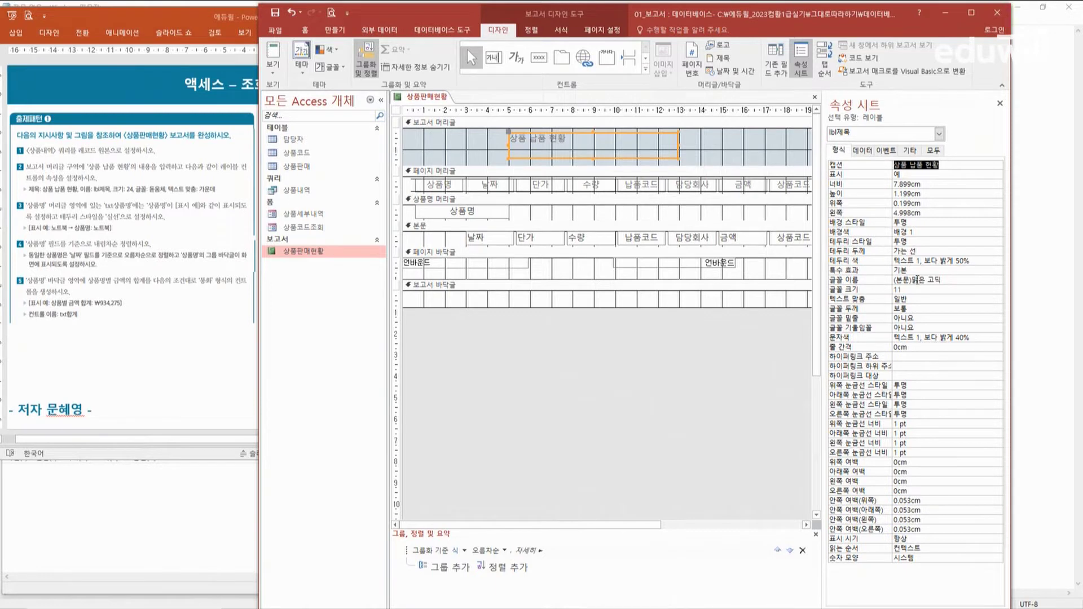
{"action": "left_click", "coordinate": [953, 280]}
{"action": "left_click", "coordinate": [999, 281]}
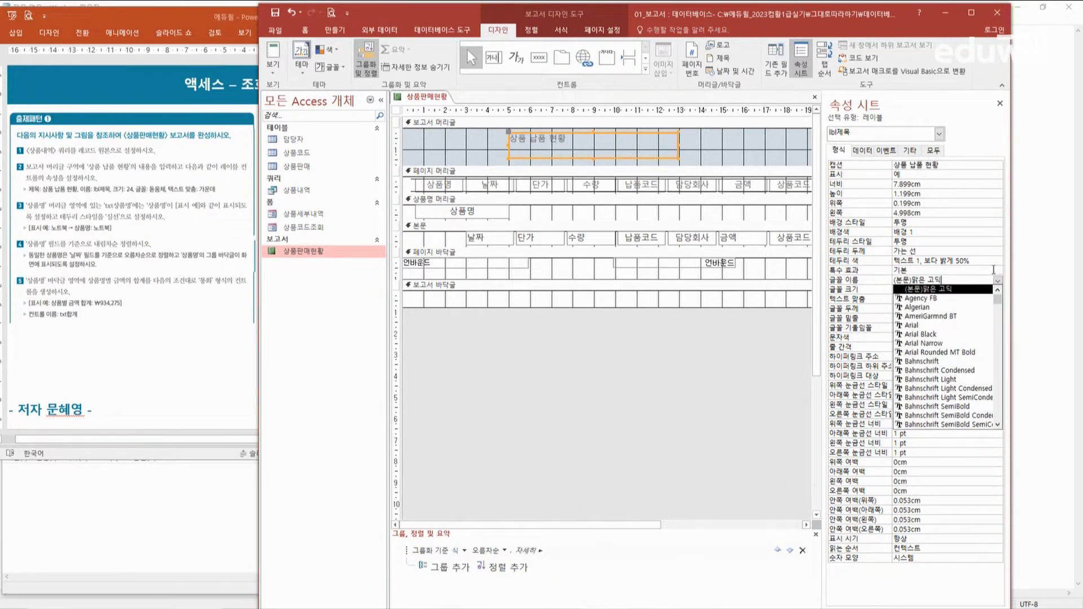
{"action": "key", "text": "BackSpace"}
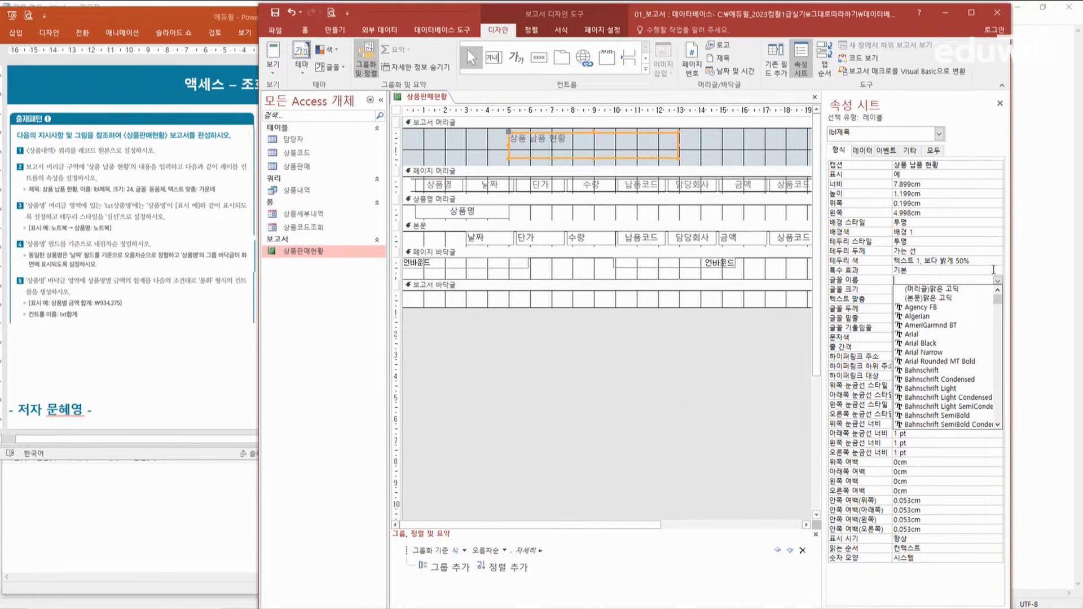
{"action": "type", "text": "돋움"}
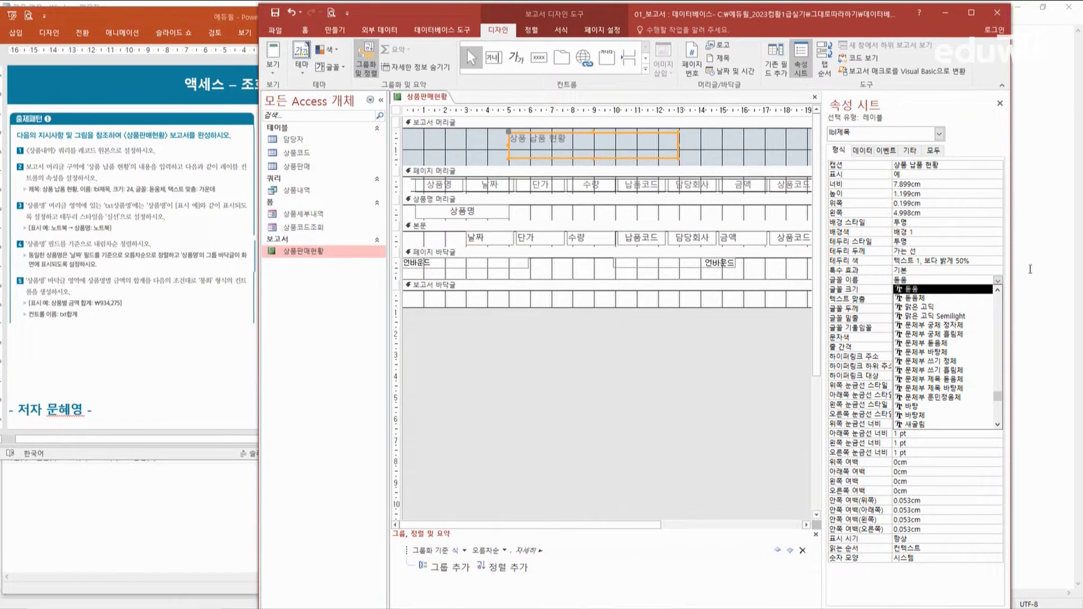
{"action": "left_click", "coordinate": [926, 299]}
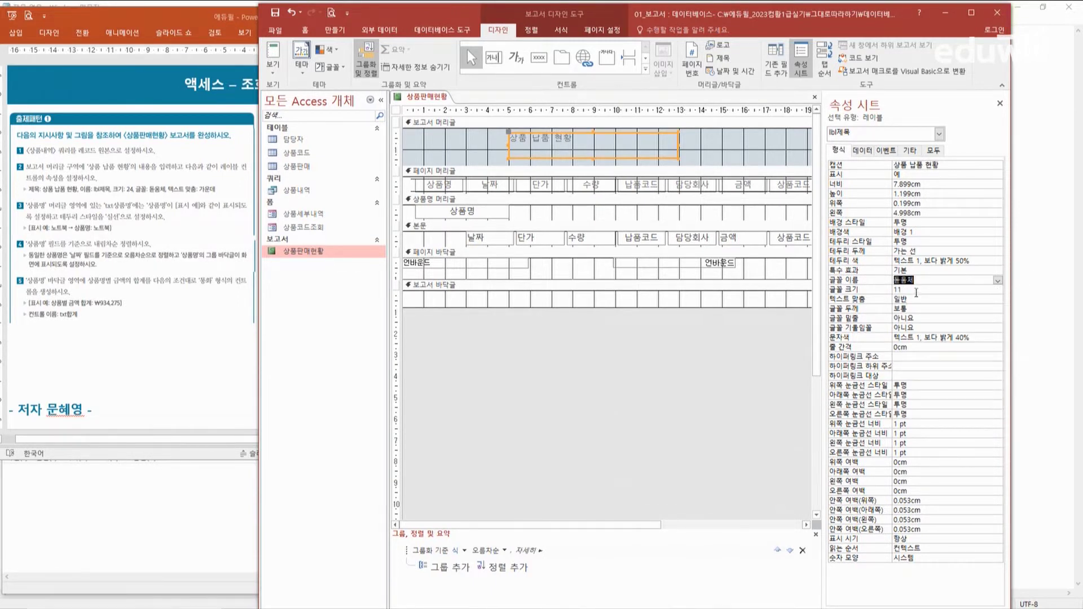
Set the title label's font size to 24 and its text alignment to 가운데 (center).
{"action": "left_click", "coordinate": [875, 288]}
{"action": "key", "text": "Return"}
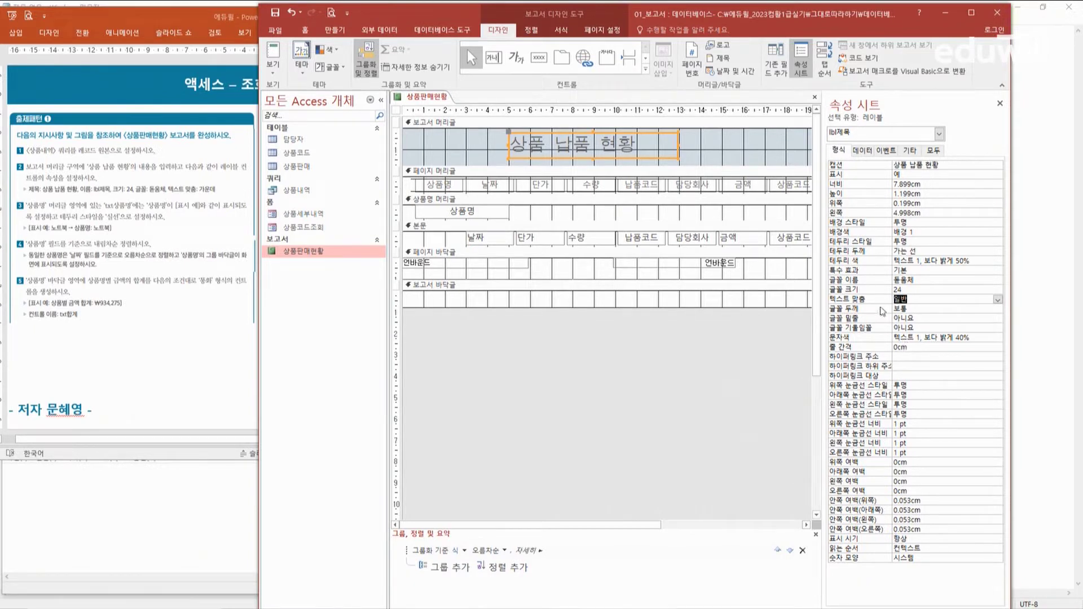
{"action": "left_click", "coordinate": [935, 300]}
{"action": "left_click", "coordinate": [997, 300]}
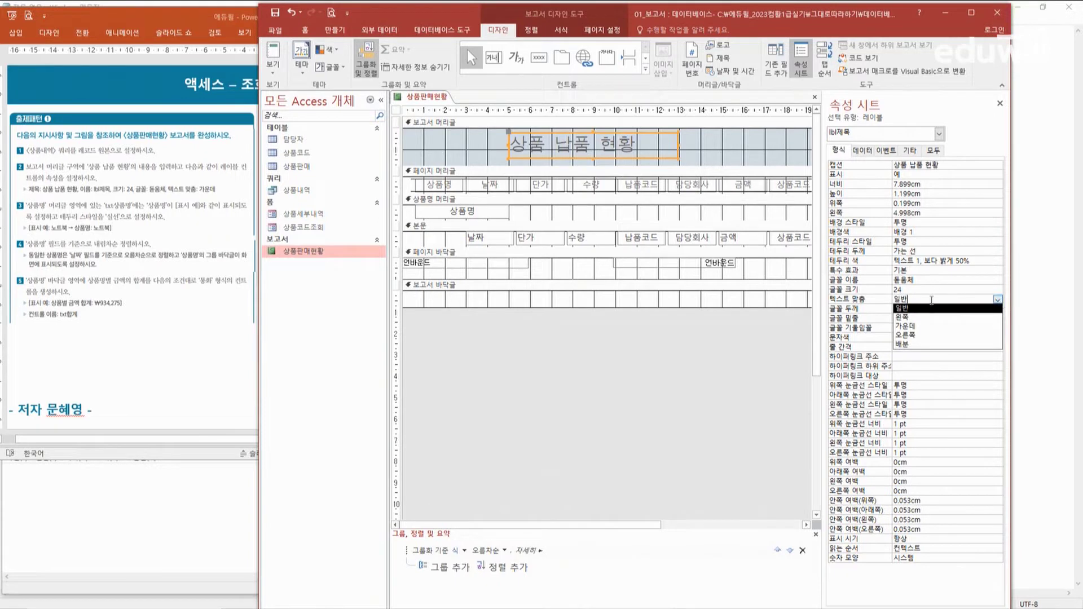
{"action": "left_click", "coordinate": [924, 327]}
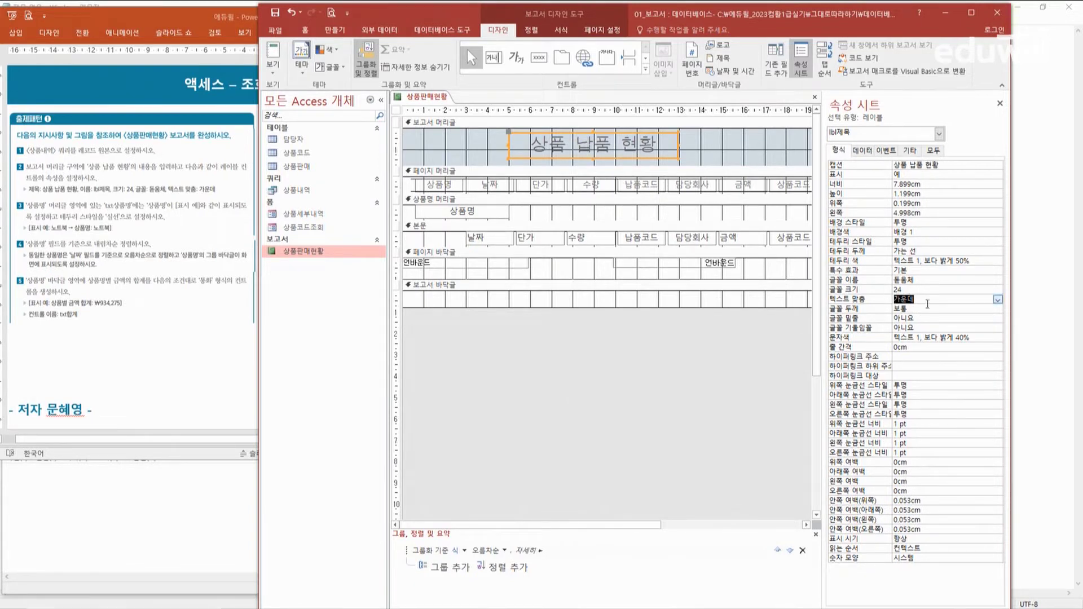
Set the control source of txt상품명 in the 상품명 group header to ="상품명: " & [상품명].
{"action": "left_click", "coordinate": [910, 150]}
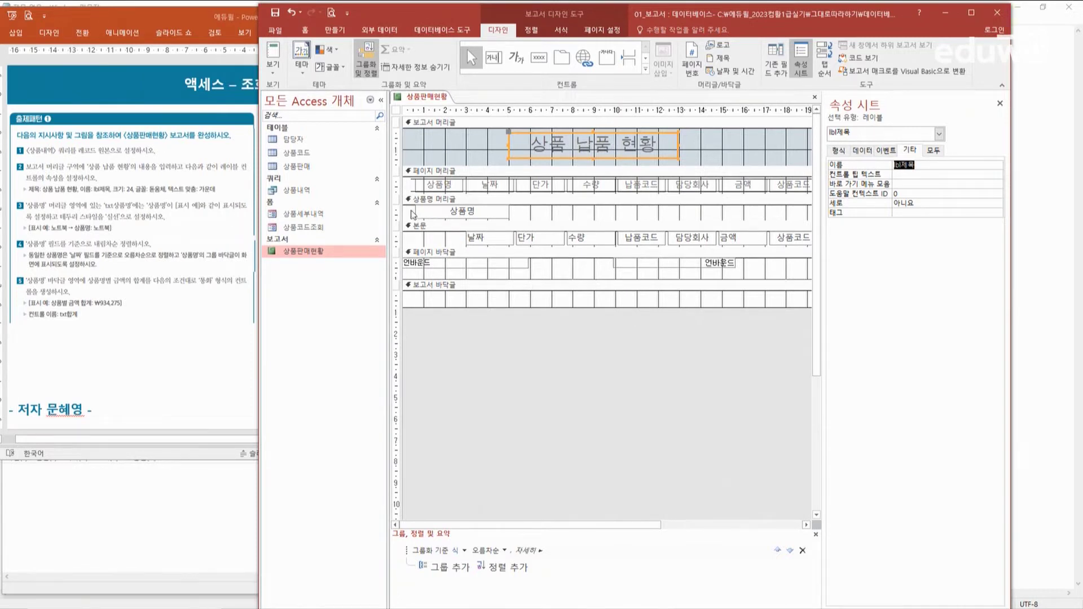
{"action": "left_click", "coordinate": [489, 215]}
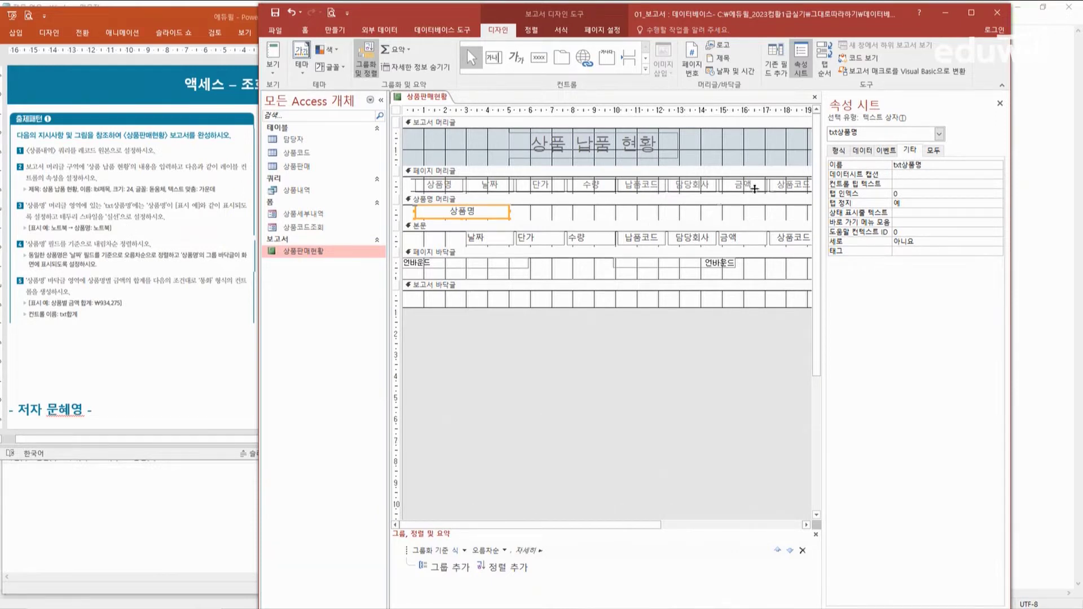
{"action": "left_click", "coordinate": [862, 152]}
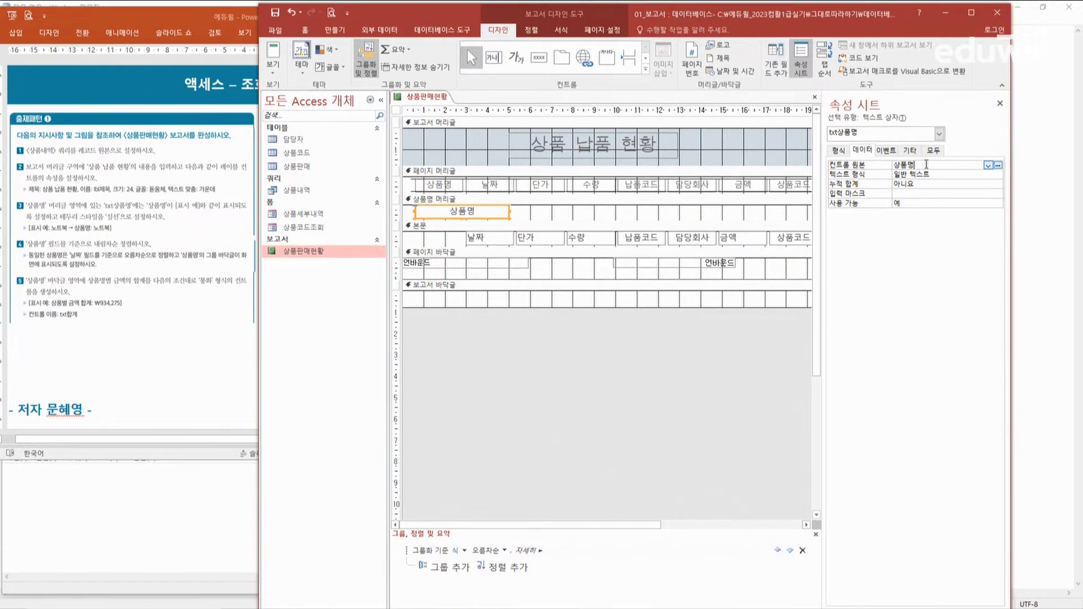
{"action": "right_click", "coordinate": [929, 164]}
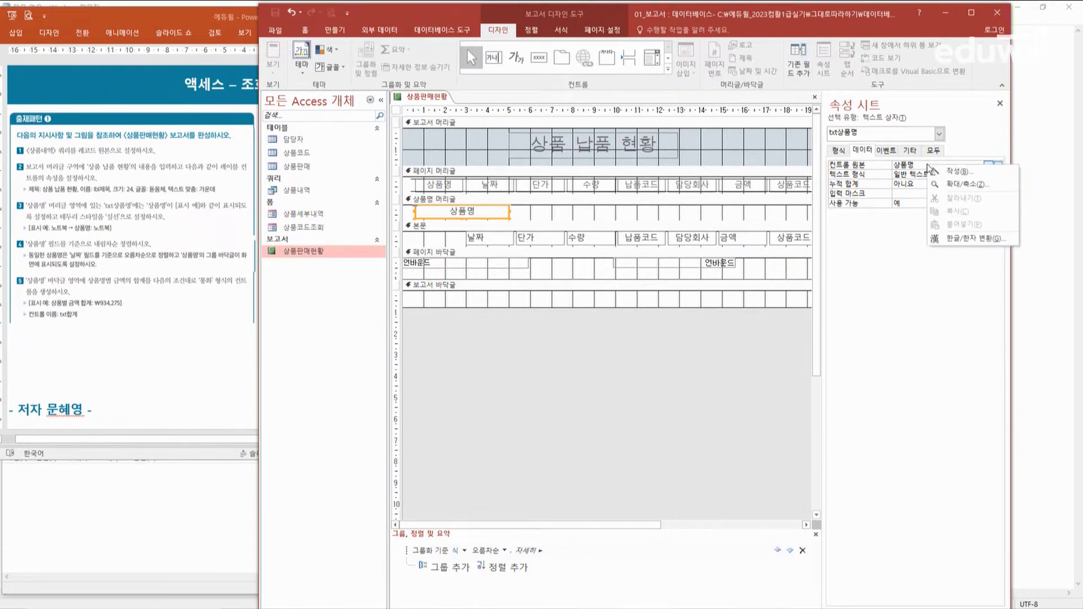
{"action": "left_click", "coordinate": [970, 185]}
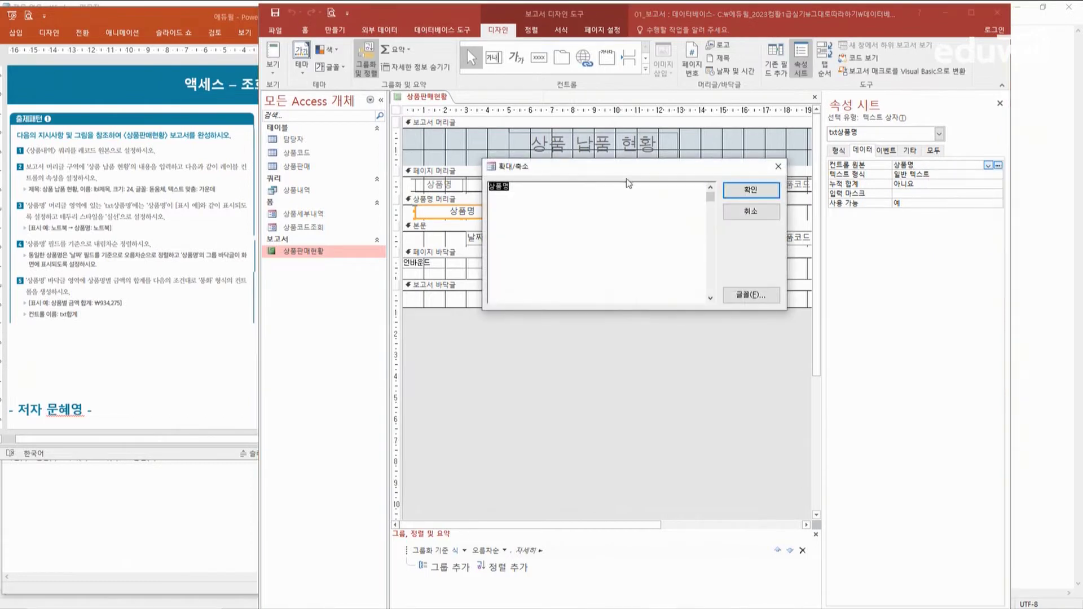
{"action": "left_click_drag", "start_coordinate": [635, 179], "coordinate": [639, 315]}
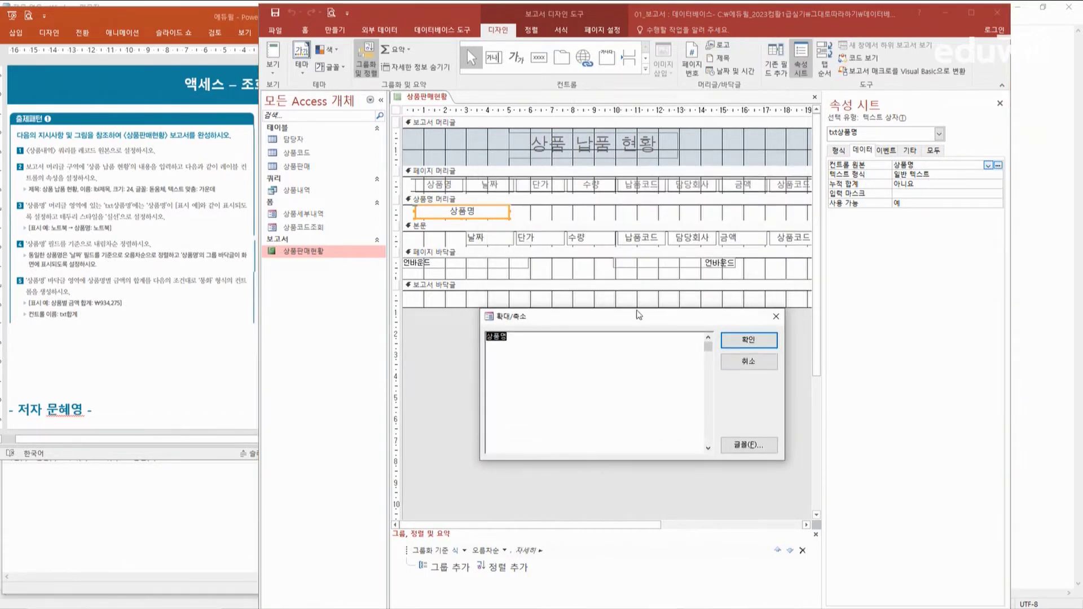
{"action": "left_click", "coordinate": [520, 341]}
{"action": "type", "text": "="}
{"action": "type", "text": " ㅅ"}
{"action": "type", "text": "품ㅁ"}
{"action": "type", "text": ": "}
{"action": "type", "text": "\" "}
{"action": "type", "text": "&"}
{"action": "type", "text": "[상품명"}
{"action": "key", "text": "Right"}
{"action": "type", "text": ":"}
{"action": "left_click", "coordinate": [746, 341]}
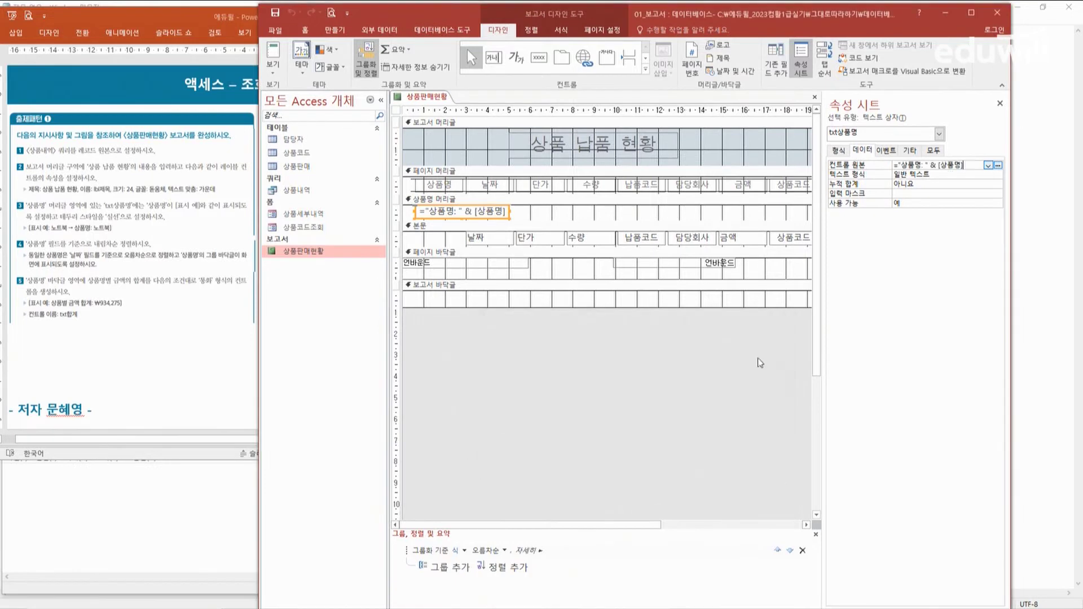
{"action": "key", "text": "Return"}
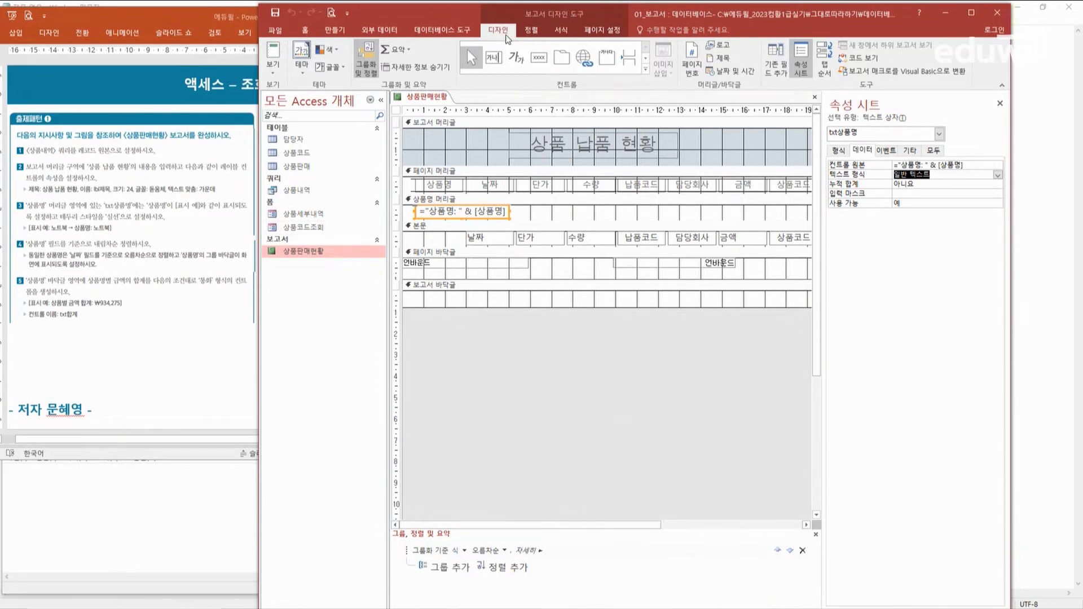
Change the sort order of the report's 상품명 grouping to descending (내림차순).
{"action": "left_click", "coordinate": [365, 69]}
{"action": "left_click", "coordinate": [364, 70]}
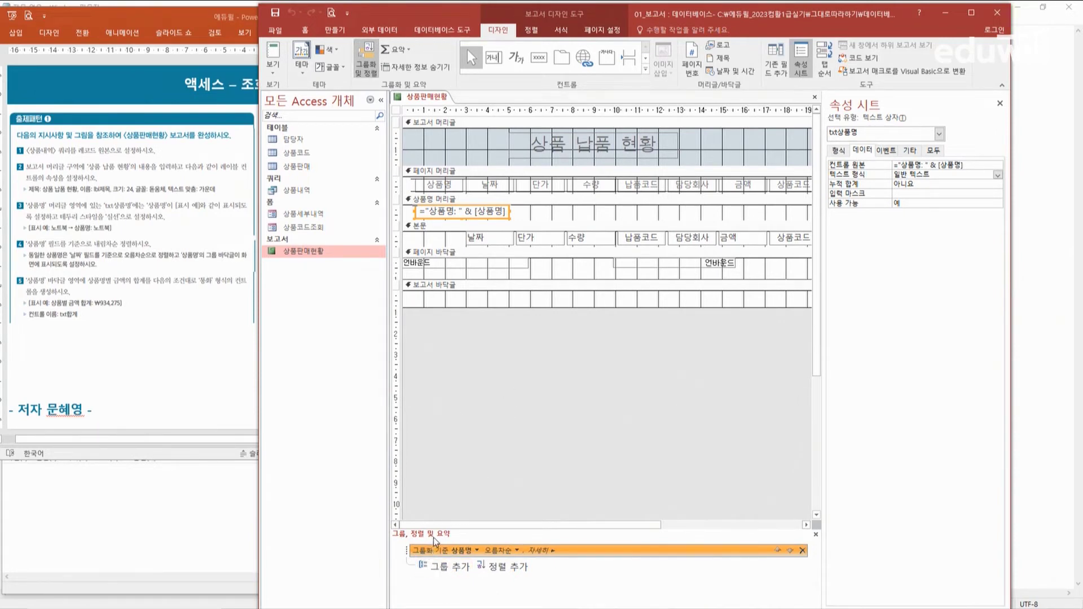
{"action": "left_click", "coordinate": [517, 551]}
{"action": "left_click", "coordinate": [499, 574]}
Show the footer section for the 상품명 group and add an ascending sort on the 날짜 field.
{"action": "left_click", "coordinate": [538, 551]}
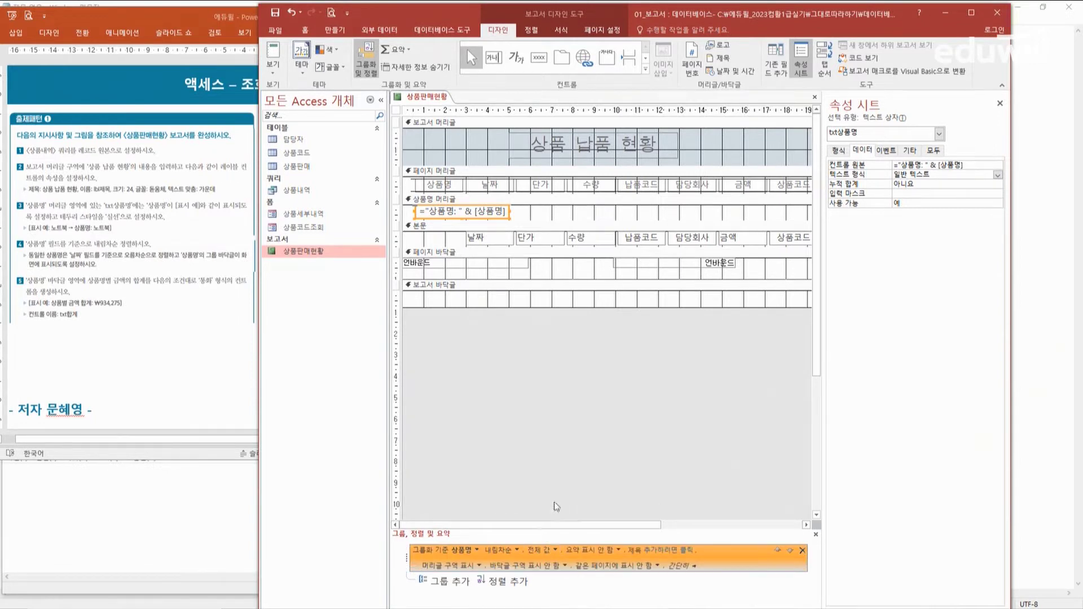
{"action": "left_click", "coordinate": [566, 569]}
{"action": "left_click", "coordinate": [541, 578]}
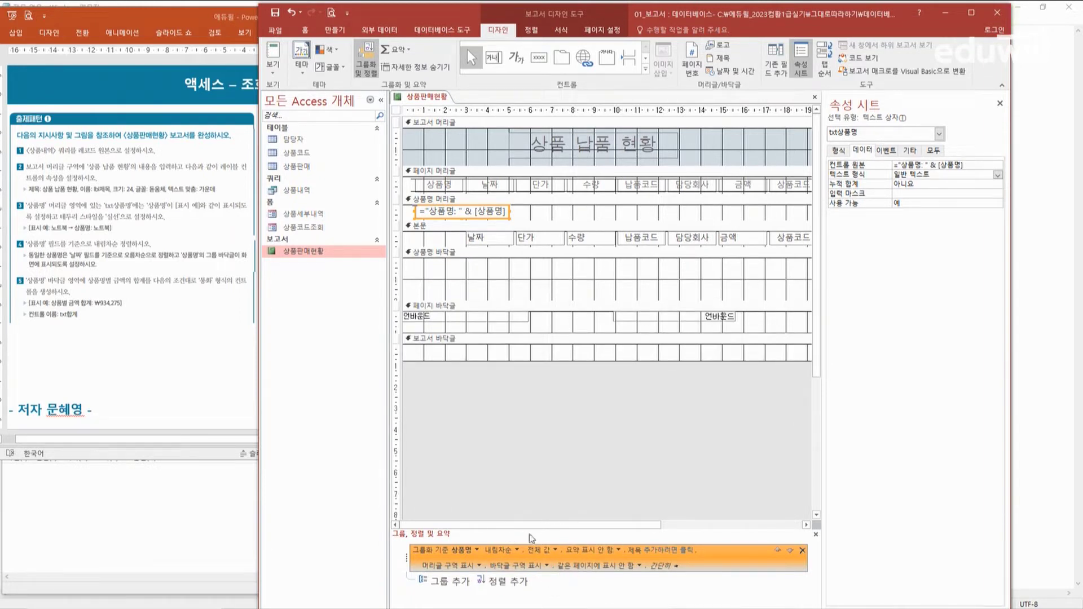
{"action": "left_click", "coordinate": [494, 582]}
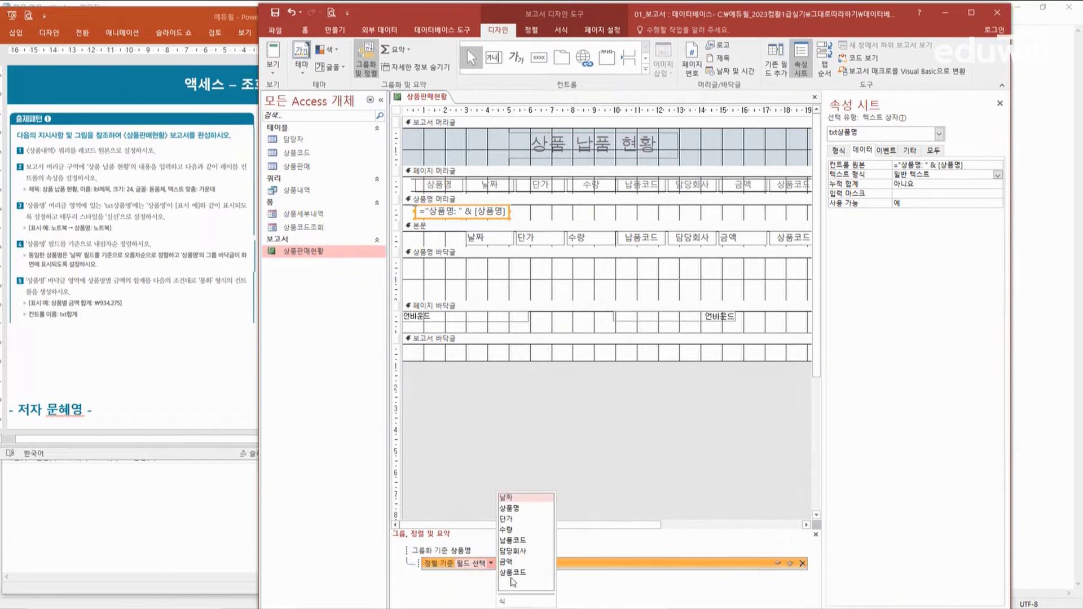
{"action": "left_click", "coordinate": [511, 499]}
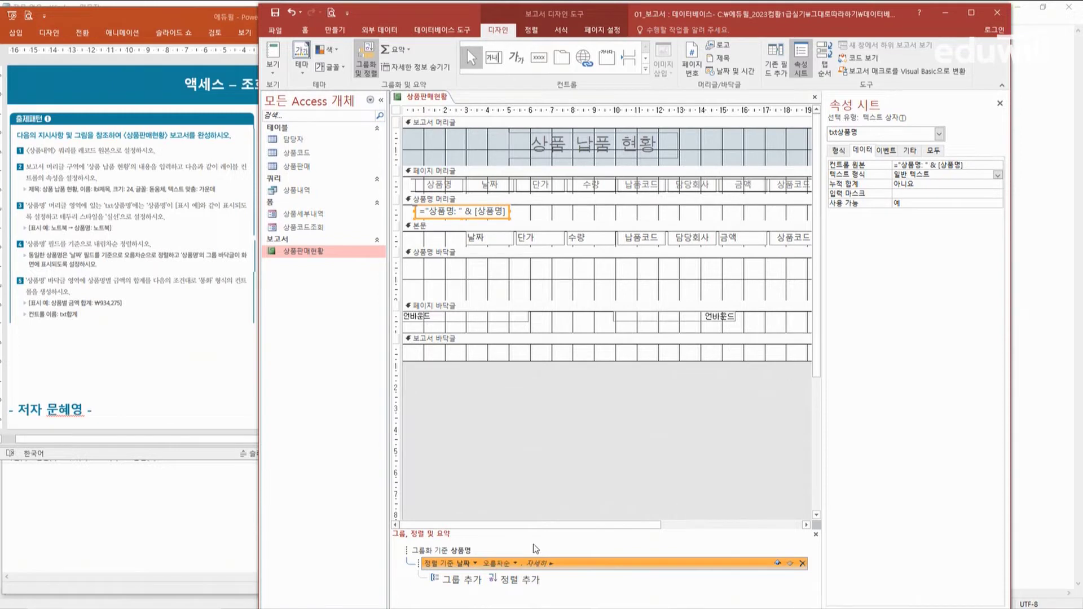
Close the grouping, sorting and totals pane and read the remaining exercise instructions on the slide behind the report.
{"action": "left_click", "coordinate": [620, 484]}
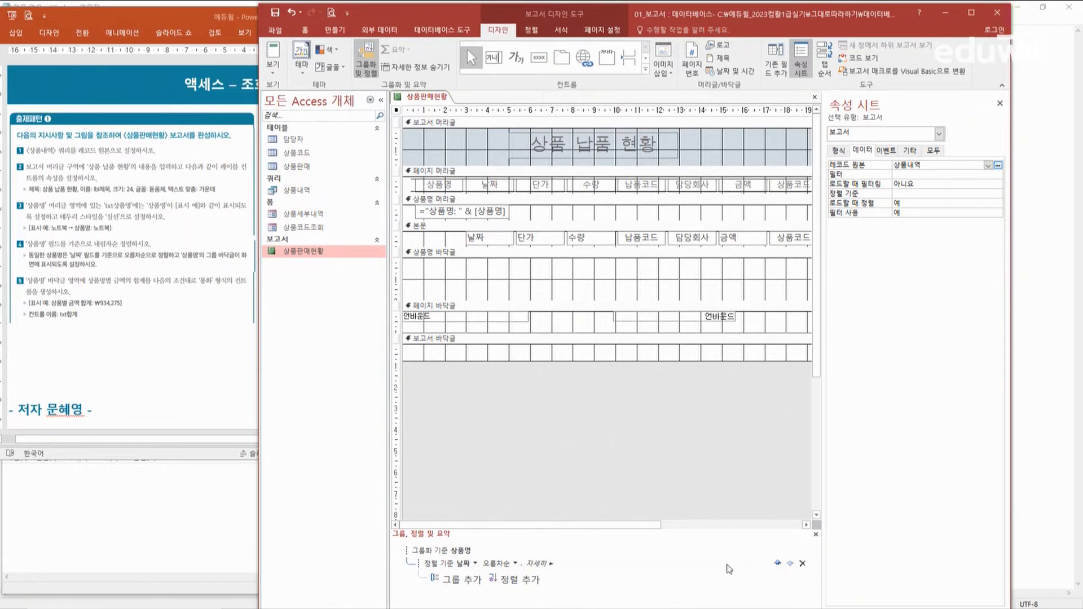
{"action": "left_click", "coordinate": [816, 535]}
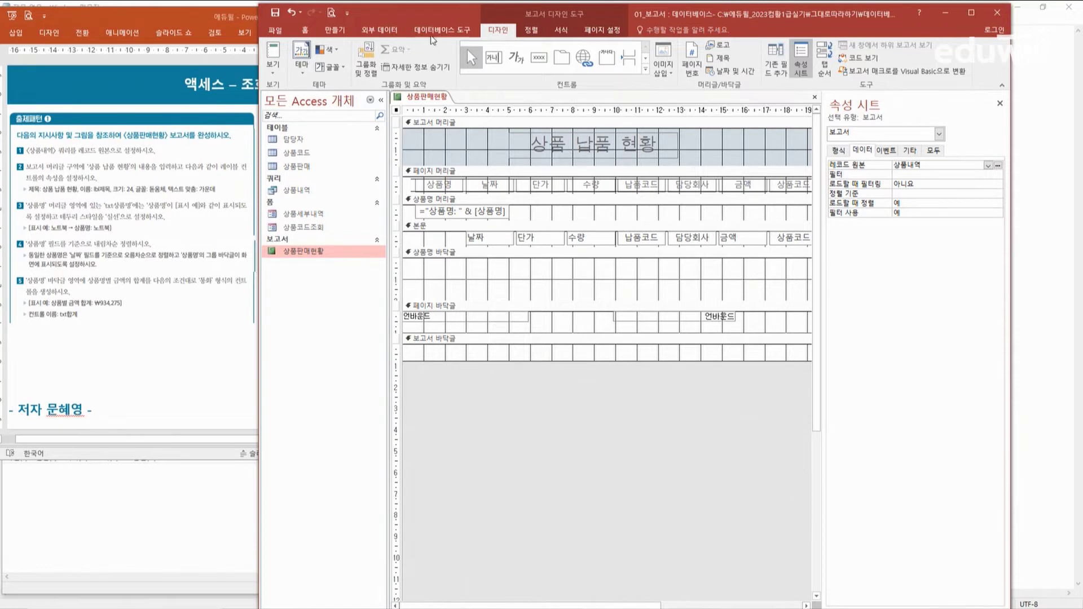
{"action": "left_click_drag", "start_coordinate": [433, 14], "coordinate": [608, 17]}
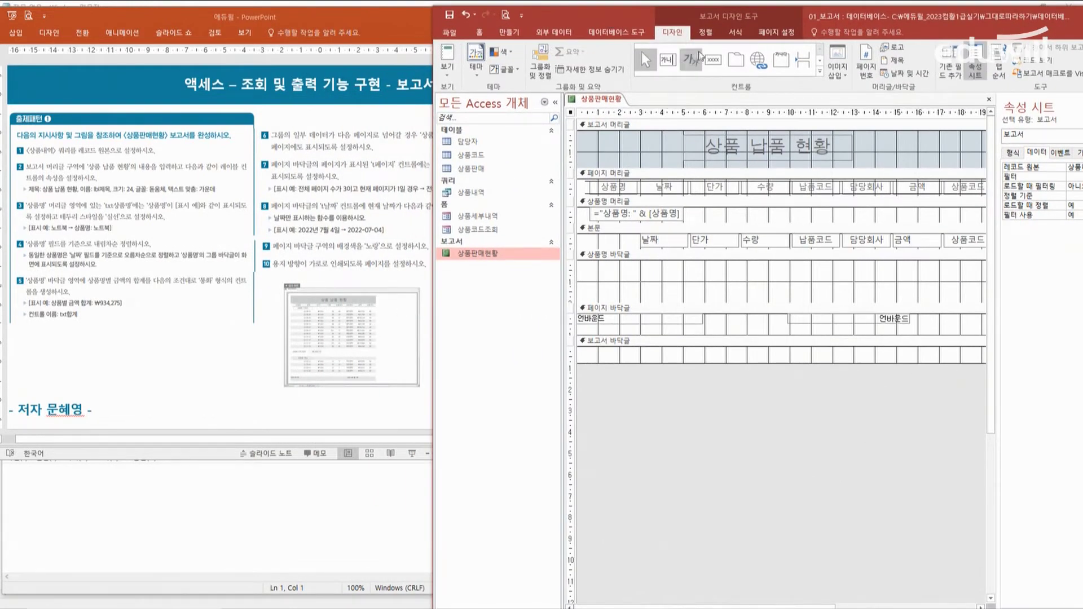
{"action": "left_click_drag", "start_coordinate": [650, 22], "coordinate": [474, 18]}
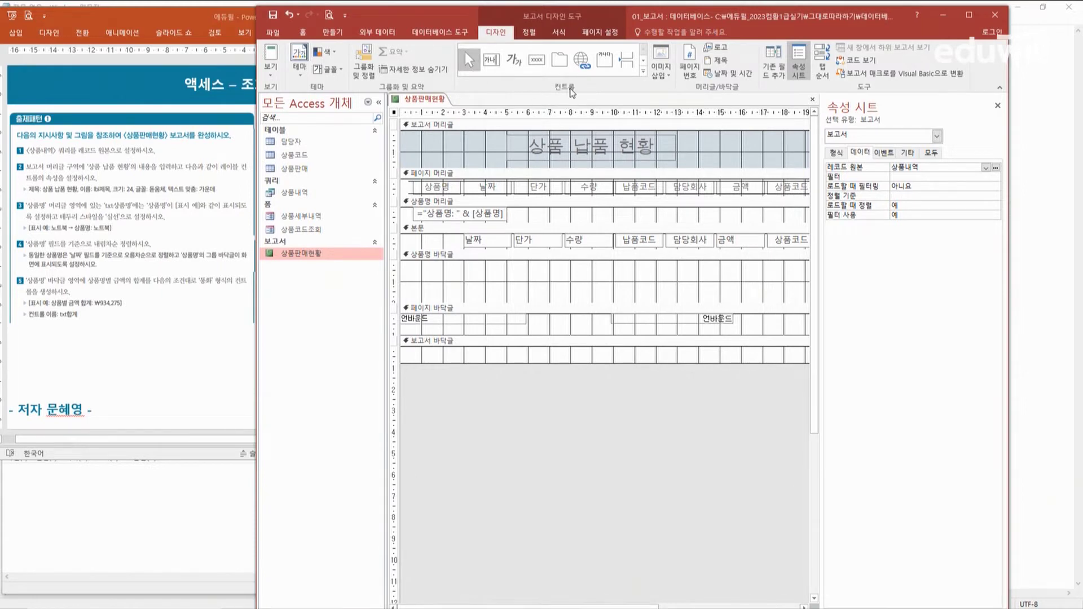
Draw a text box about 2.9 cm wide in the 상품명 footer and change its label to "상품별 금액 합계 :".
{"action": "left_click", "coordinate": [491, 62]}
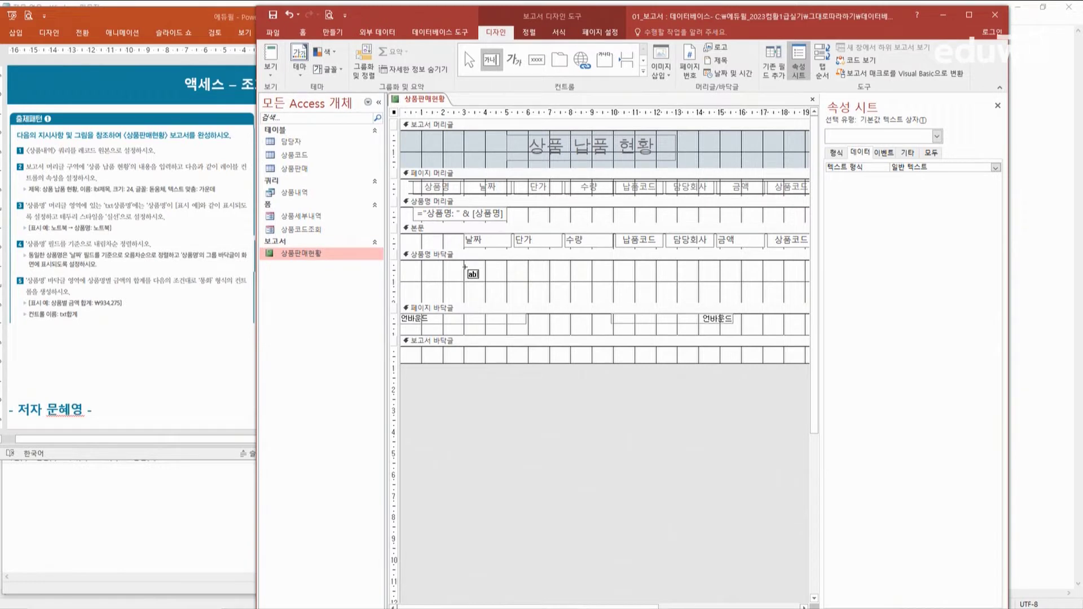
{"action": "left_click_drag", "start_coordinate": [465, 267], "coordinate": [528, 282]}
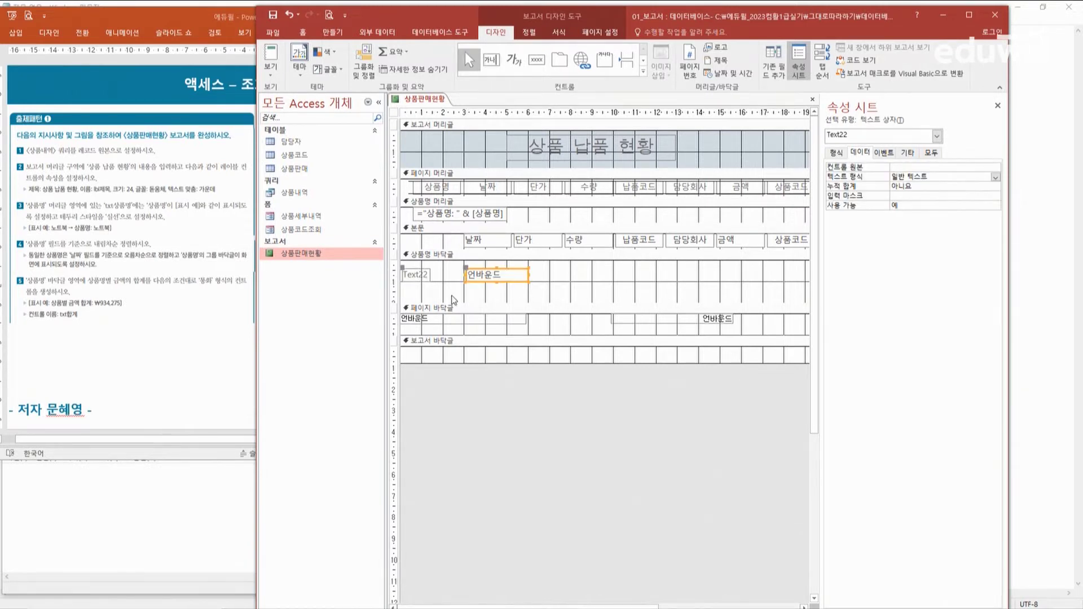
{"action": "left_click", "coordinate": [424, 275]}
{"action": "double_click", "coordinate": [427, 275]}
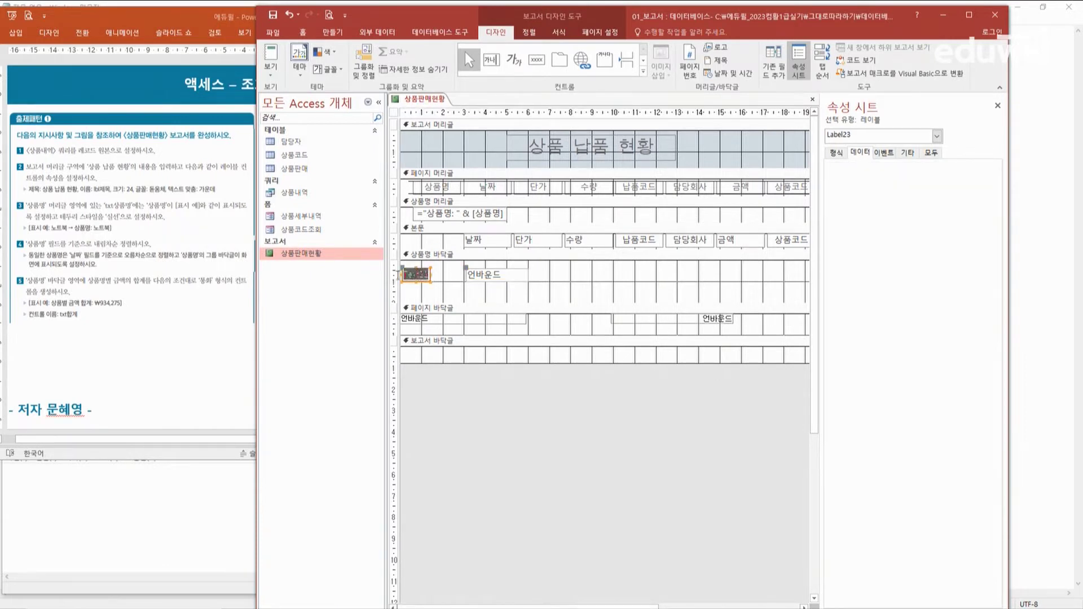
{"action": "type", "text": "ㅅ"}
{"action": "type", "text": "품별 금ㅇ"}
{"action": "type", "text": "액 합계"}
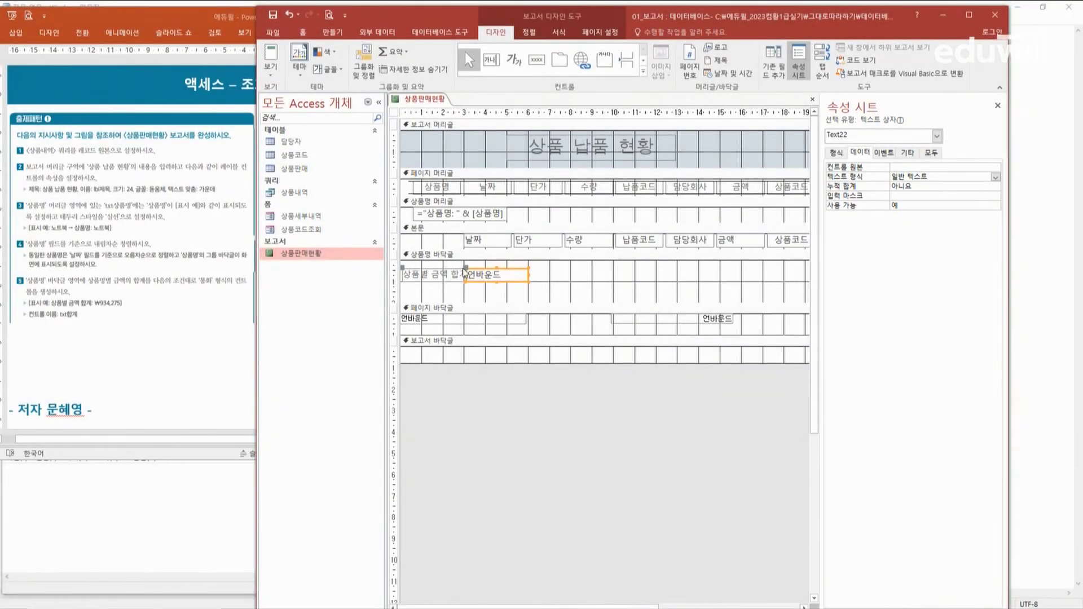
Move the new unbound text box slightly to the right, clear of its label, and reselect it.
{"action": "left_click_drag", "start_coordinate": [466, 269], "coordinate": [481, 271]}
{"action": "left_click", "coordinate": [462, 275]}
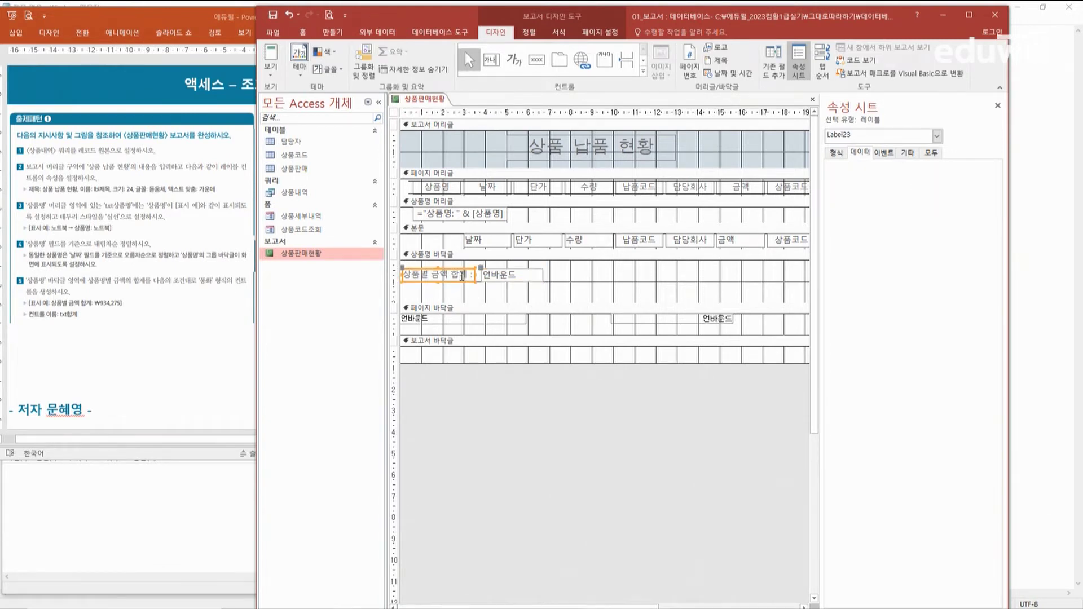
{"action": "left_click", "coordinate": [525, 282]}
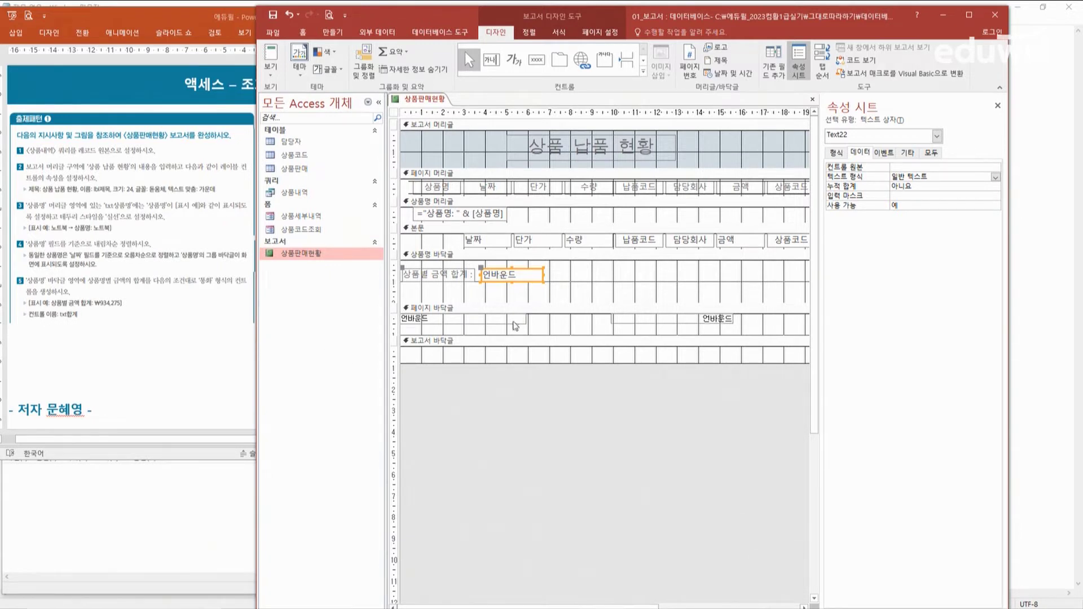
Name the unbound text box in the 상품명 footer txt합계.
{"action": "left_click", "coordinate": [908, 153]}
{"action": "left_click", "coordinate": [842, 168]}
{"action": "type", "text": "ㅅ"}
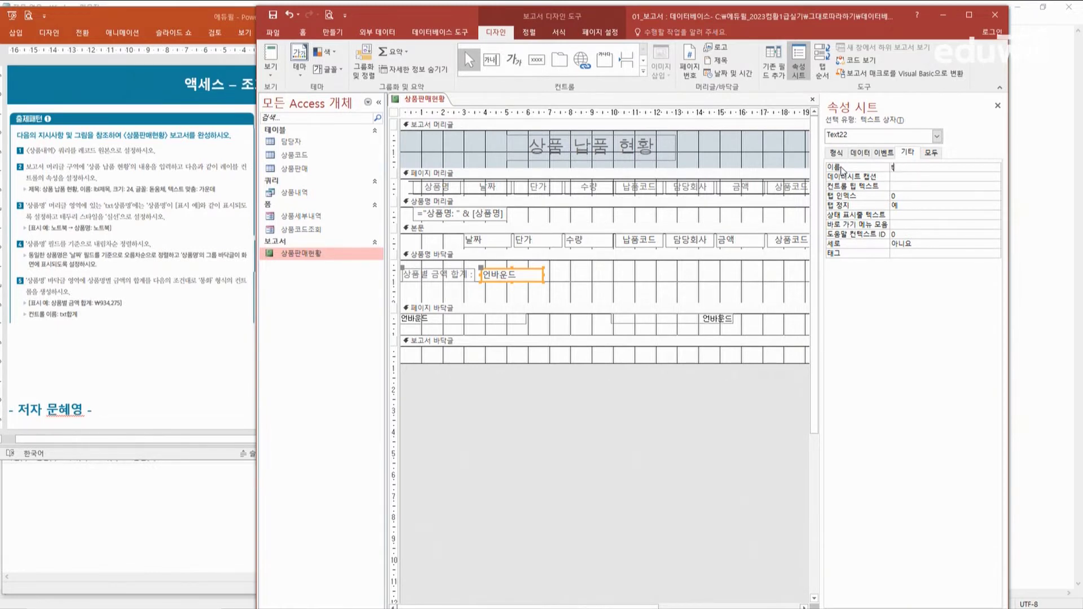
{"action": "type", "text": "xt합ㄱ"}
{"action": "key", "text": "Return"}
Set the control source of txt합계 to =Sum([금액]).
{"action": "left_click", "coordinate": [862, 154]}
{"action": "left_click", "coordinate": [904, 168]}
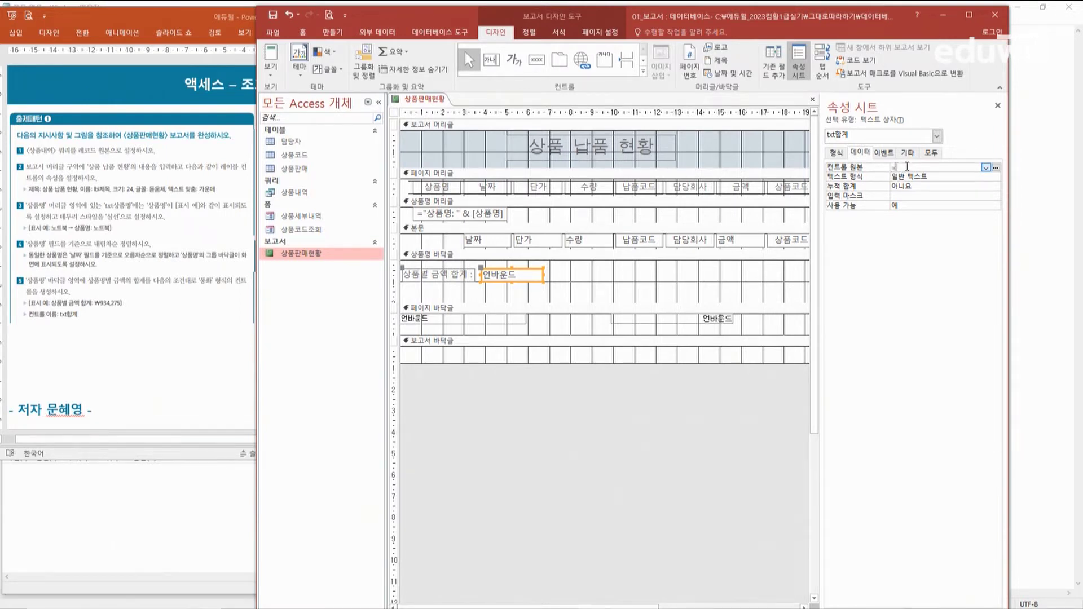
{"action": "key", "text": "BackSpace"}
{"action": "key", "text": "BackSpace"}
{"action": "type", "text": "sum(["}
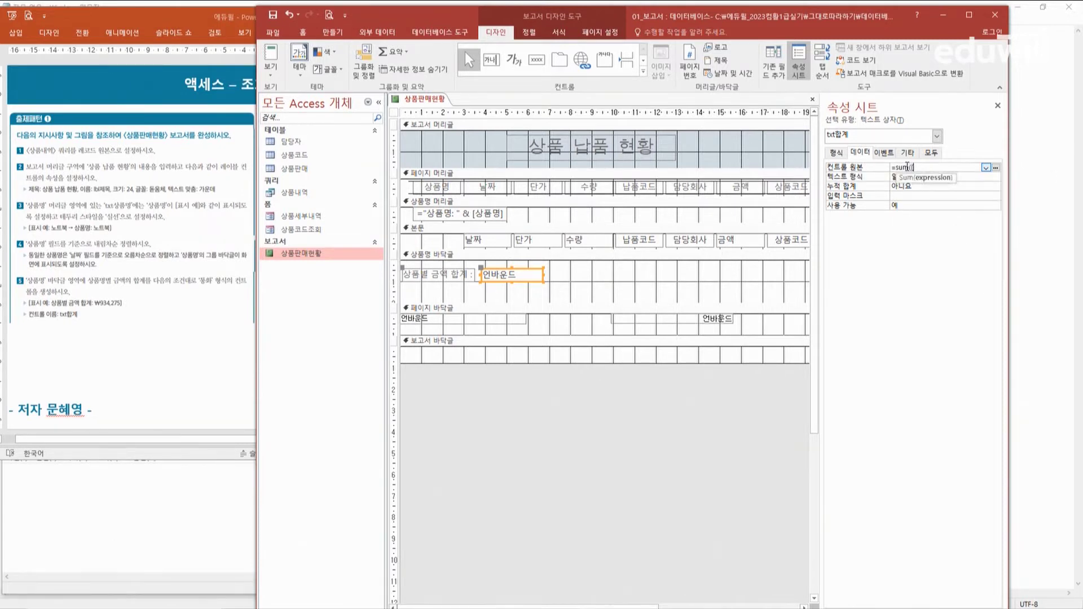
{"action": "type", "text": "금액)"}
{"action": "key", "text": "Return"}
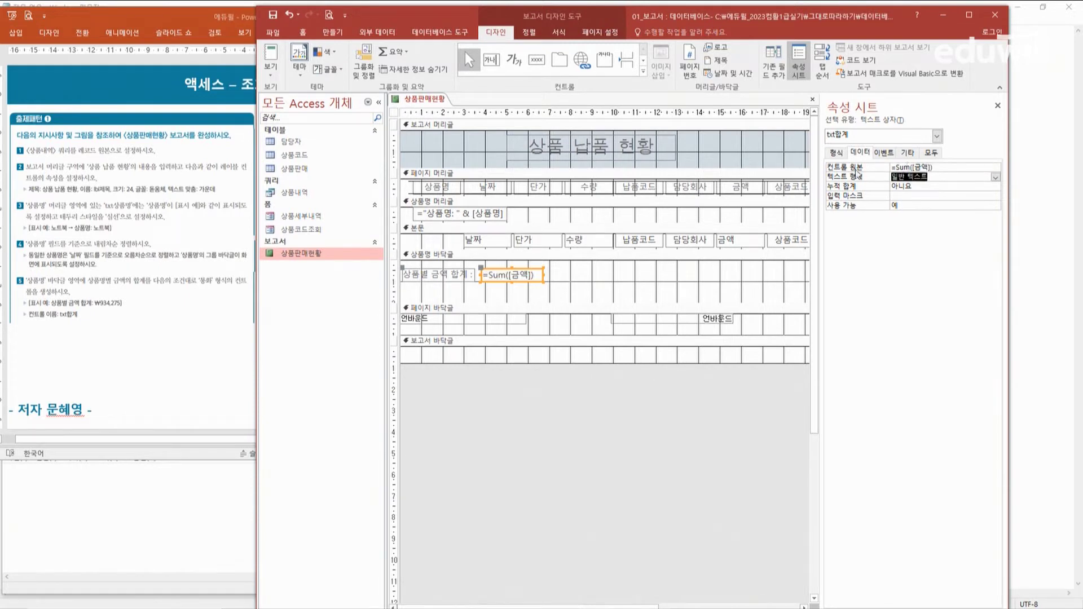
Set the format of txt합계 to 통화 (currency).
{"action": "left_click", "coordinate": [837, 153]}
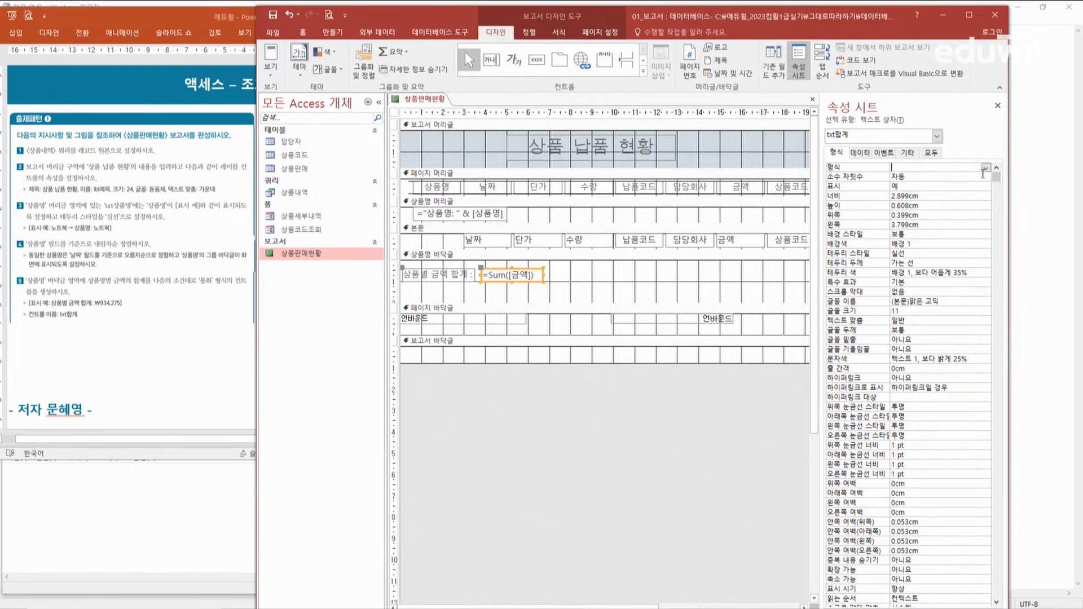
{"action": "left_click", "coordinate": [986, 167]}
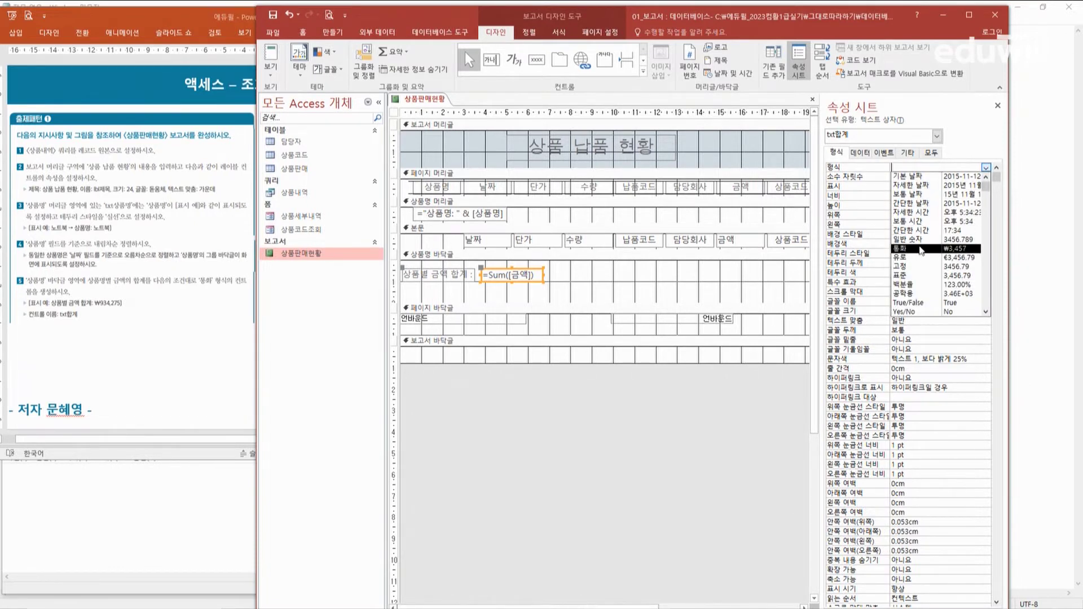
{"action": "left_click", "coordinate": [921, 251]}
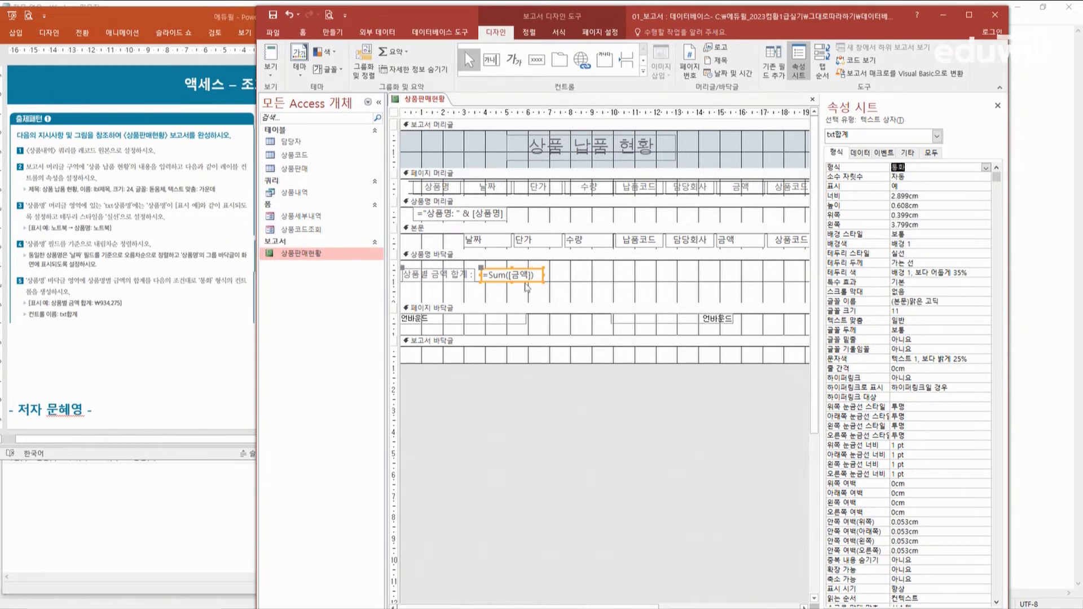
Preview the 상품판매현황 report to check the group headers and amount totals, and return to its design view.
{"action": "double_click", "coordinate": [315, 255]}
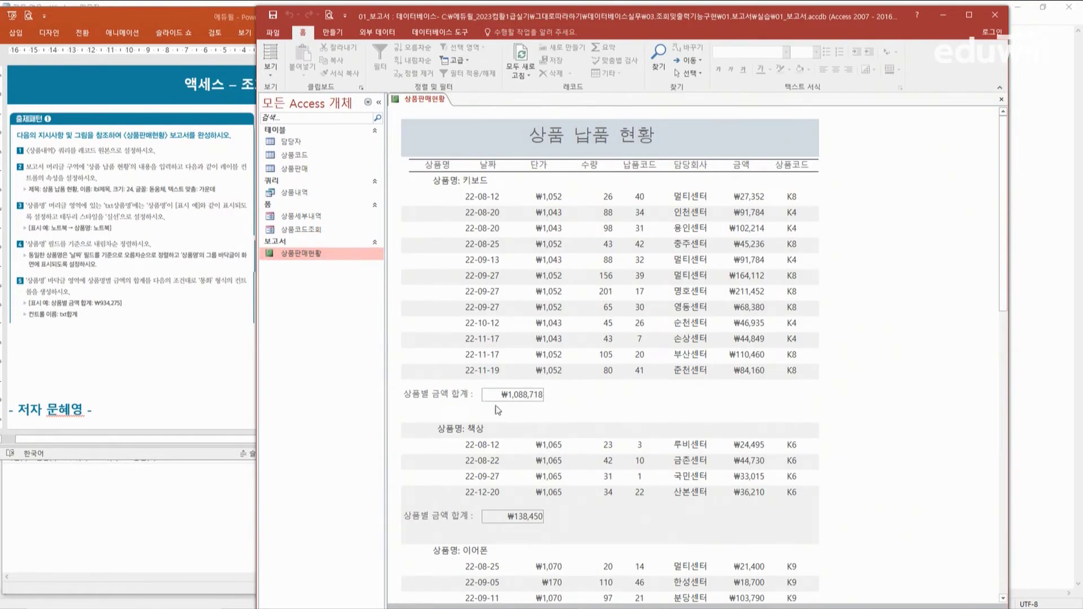
{"action": "right_click", "coordinate": [302, 254]}
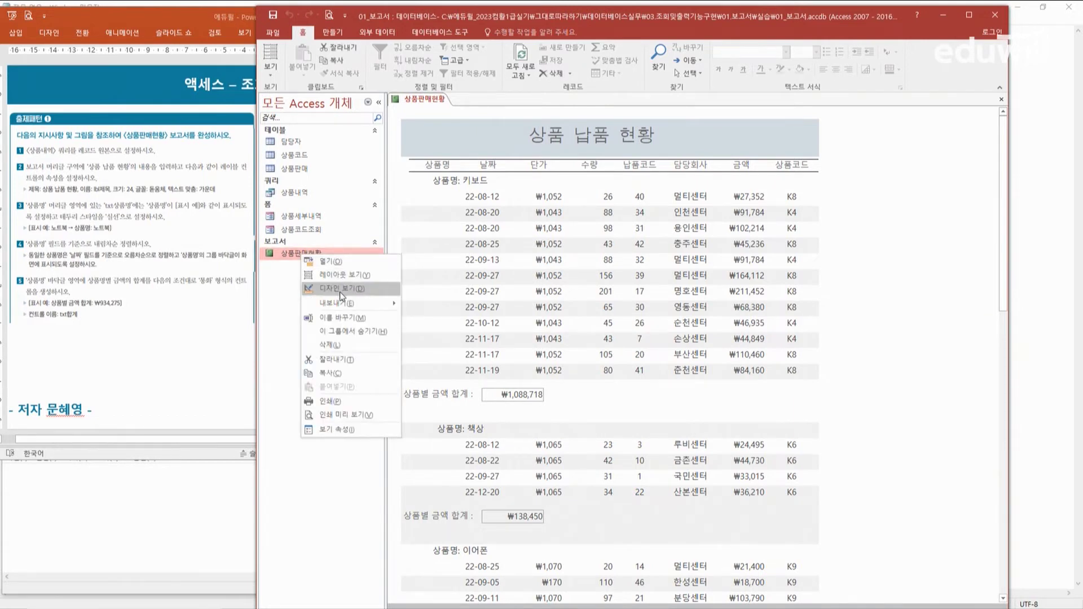
{"action": "left_click", "coordinate": [341, 289]}
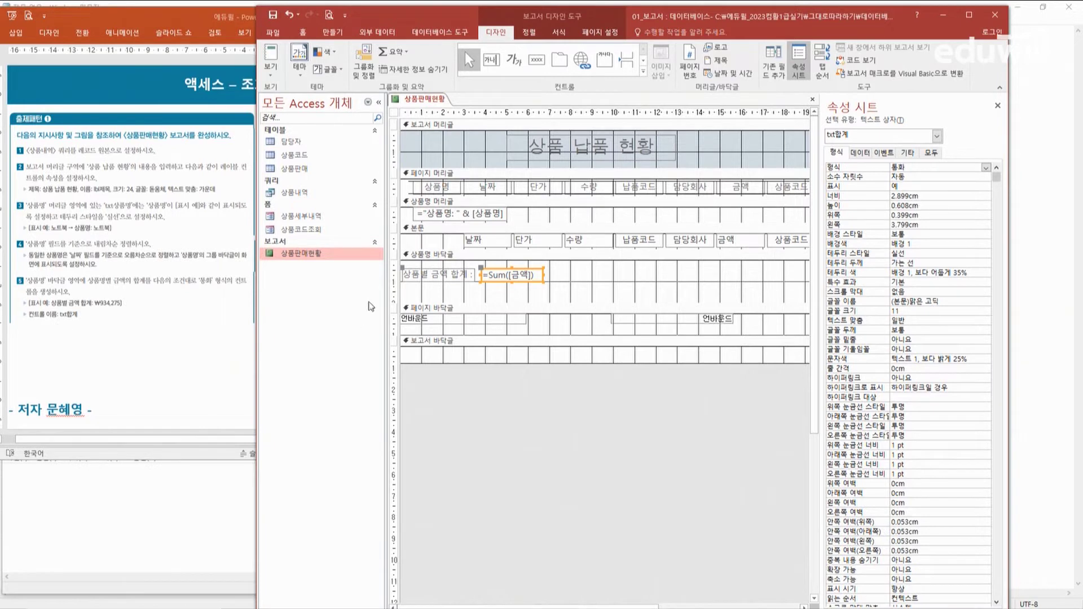
{"action": "double_click", "coordinate": [293, 258]}
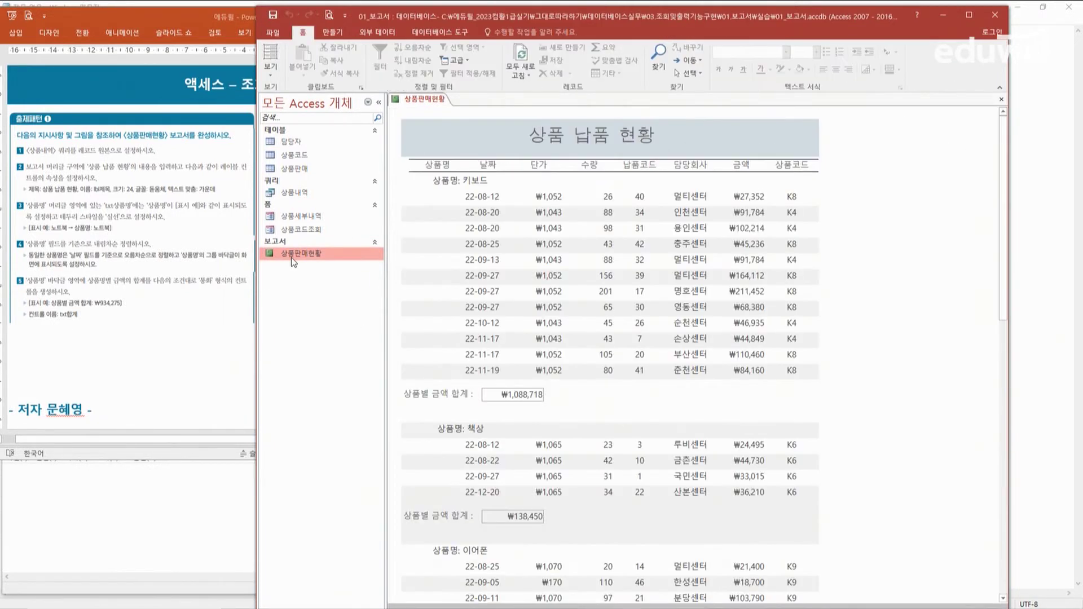
{"action": "right_click", "coordinate": [330, 255]}
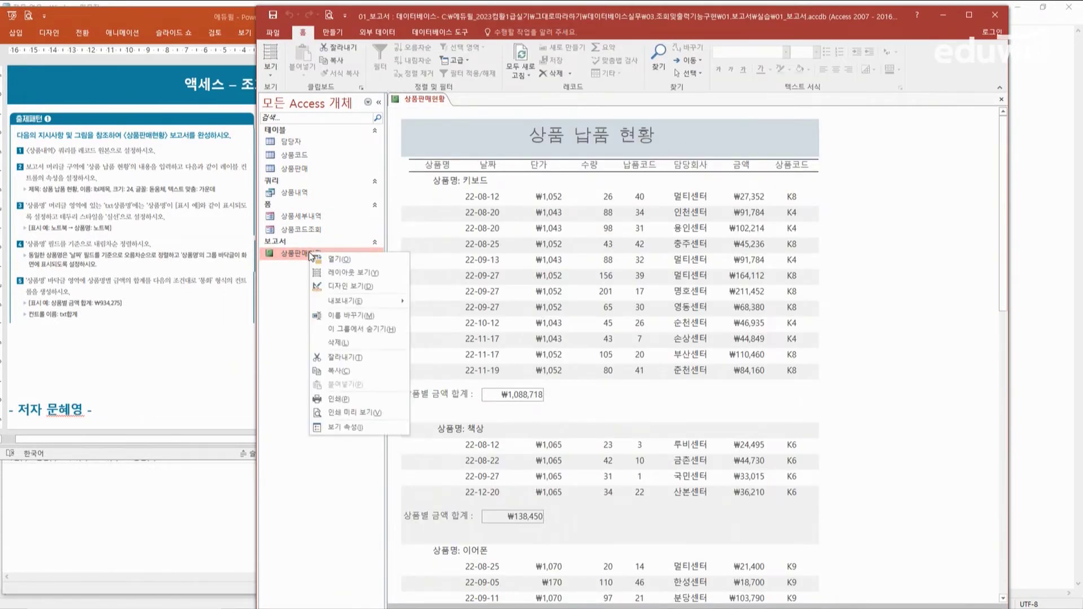
{"action": "left_click", "coordinate": [342, 288]}
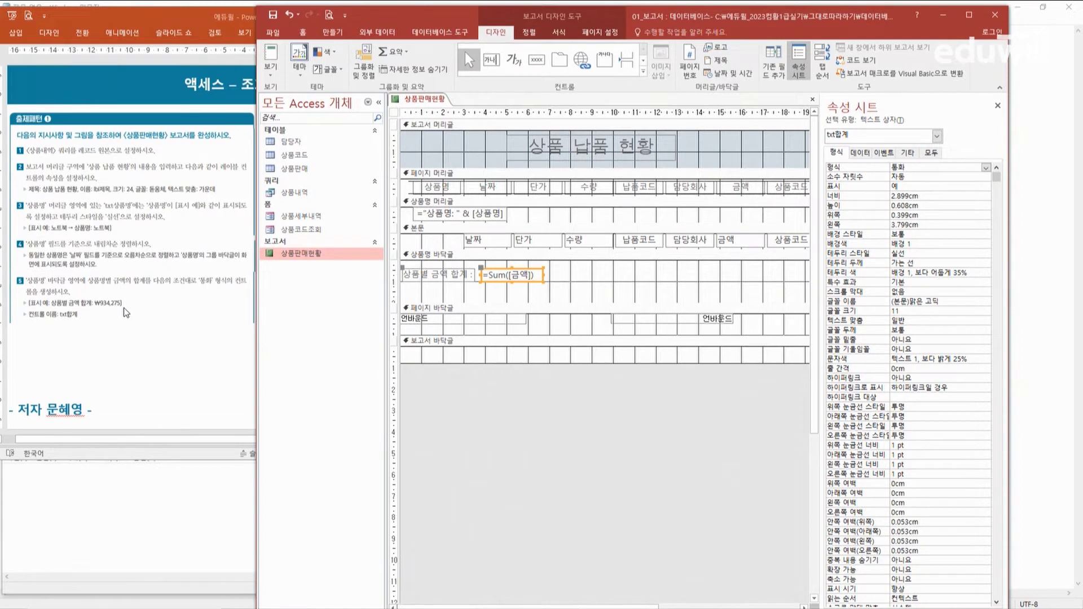
Recheck the exercise instructions and set the border style of txt상품명 in the group header to 실선 (solid).
{"action": "left_click", "coordinate": [88, 236]}
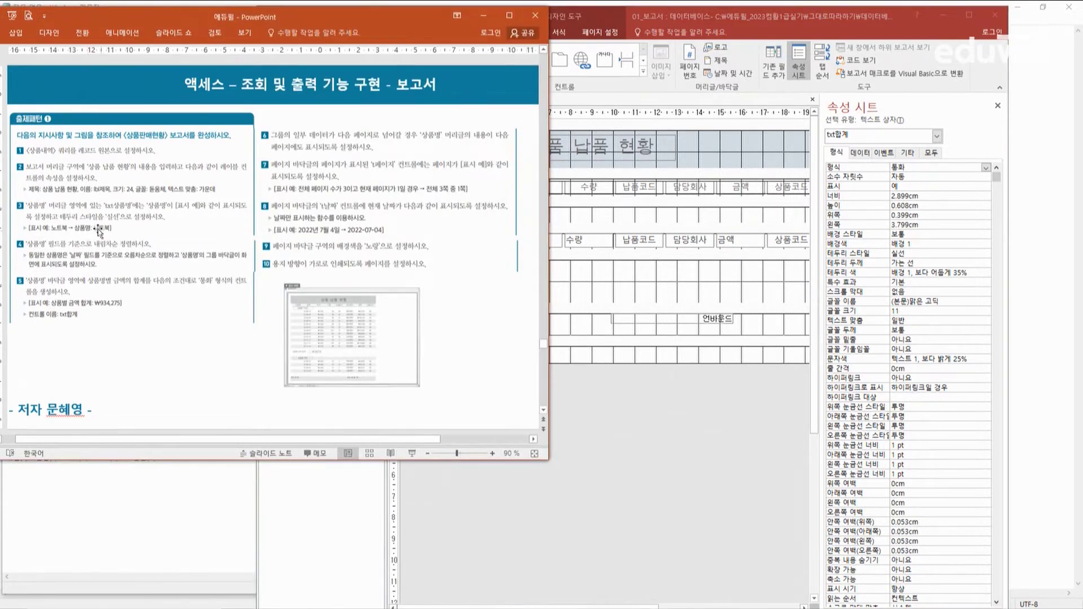
{"action": "left_click", "coordinate": [691, 419]}
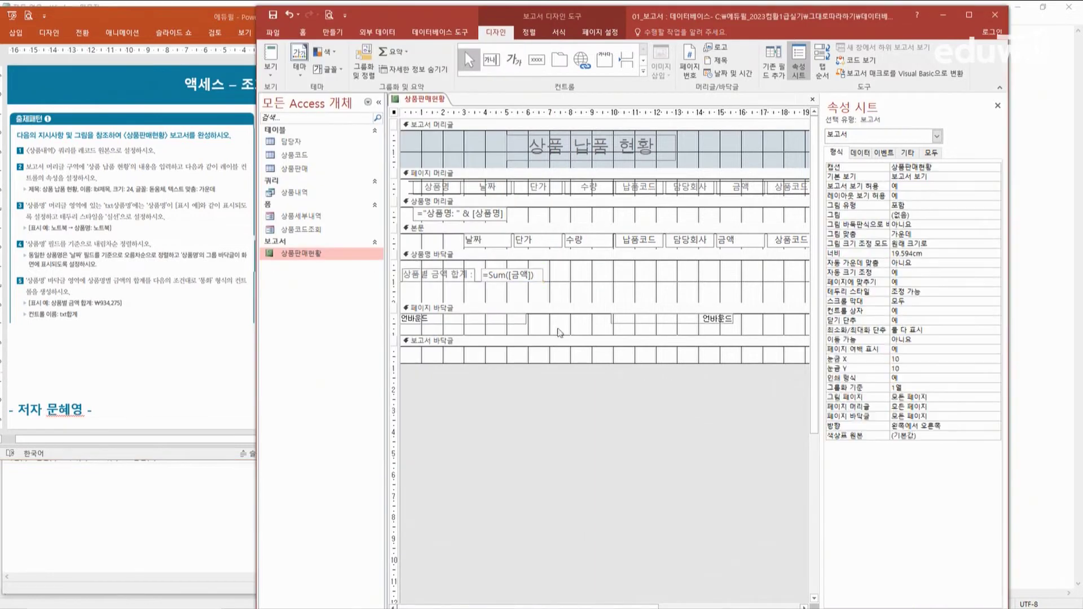
{"action": "left_click", "coordinate": [453, 214]}
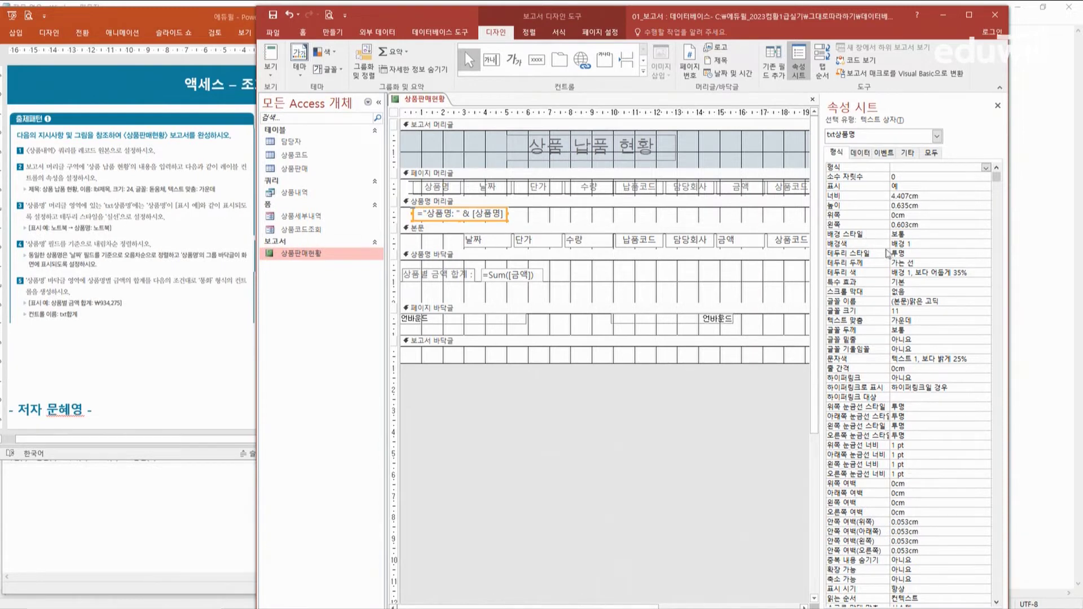
{"action": "left_click", "coordinate": [925, 255]}
{"action": "left_click", "coordinate": [986, 254]}
{"action": "left_click", "coordinate": [920, 272]}
Preview the report to check the group header borders, return to design view and arrange the windows to show instructions 6 to 10.
{"action": "double_click", "coordinate": [301, 254]}
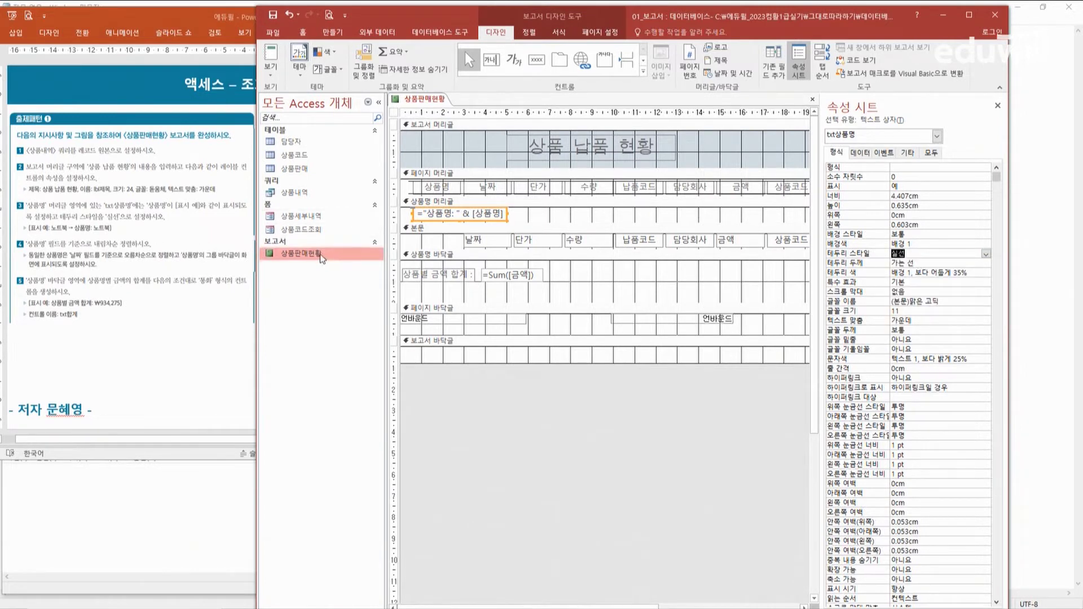
{"action": "left_click_drag", "start_coordinate": [541, 22], "coordinate": [674, 22]}
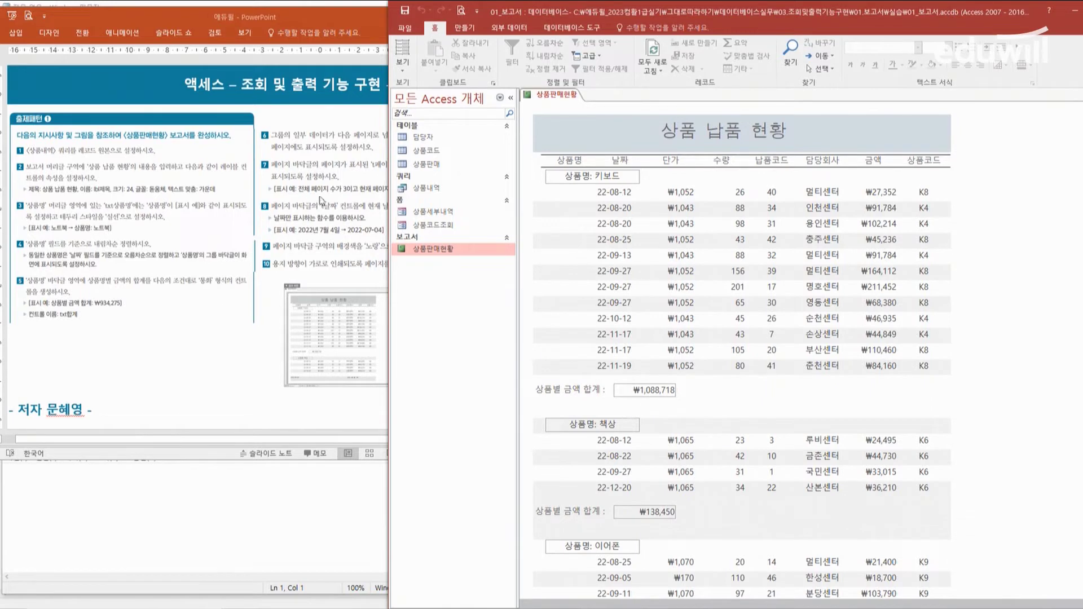
{"action": "right_click", "coordinate": [451, 250]}
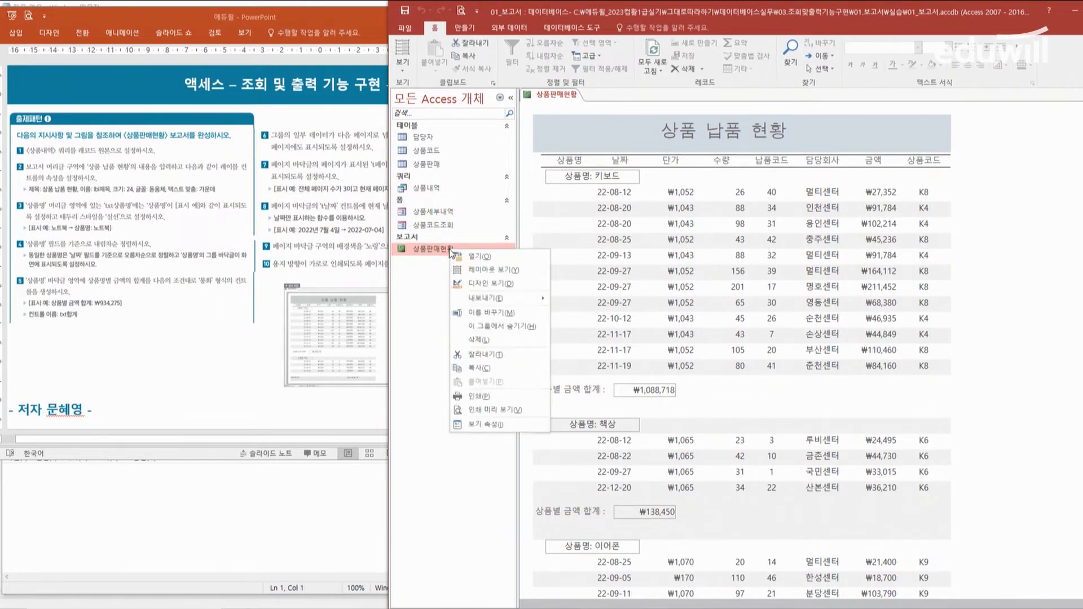
{"action": "left_click", "coordinate": [458, 283]}
{"action": "left_click_drag", "start_coordinate": [366, 22], "coordinate": [118, 18]}
{"action": "left_click_drag", "start_coordinate": [595, 17], "coordinate": [508, 20]}
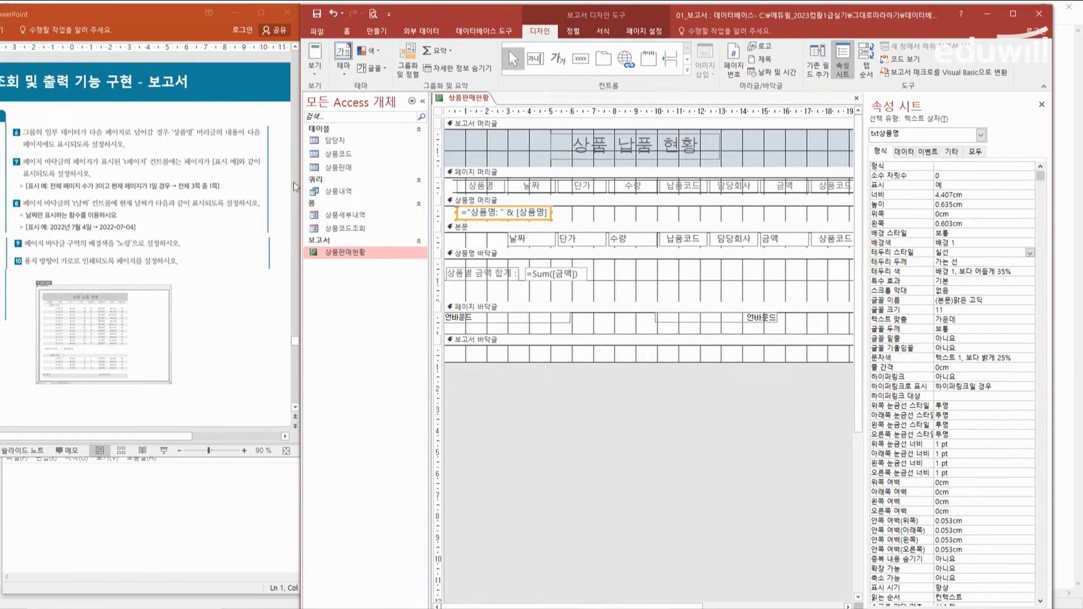
Set the 반복 실행 구역 (repeat section) property of the 상품명 group header to 예.
{"action": "left_click", "coordinate": [595, 219]}
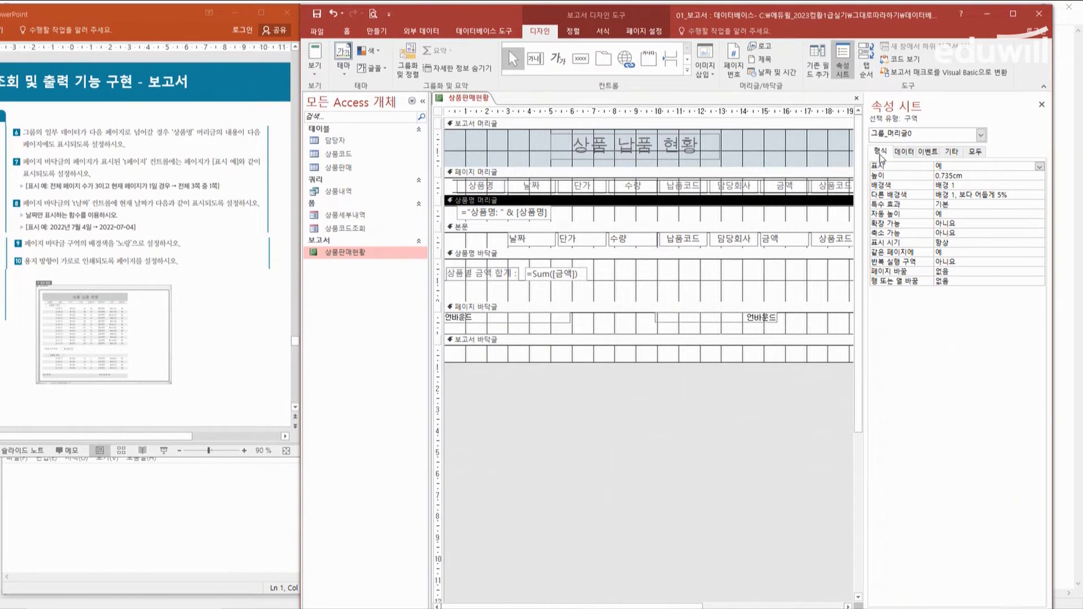
{"action": "left_click", "coordinate": [976, 265]}
{"action": "left_click", "coordinate": [1040, 262]}
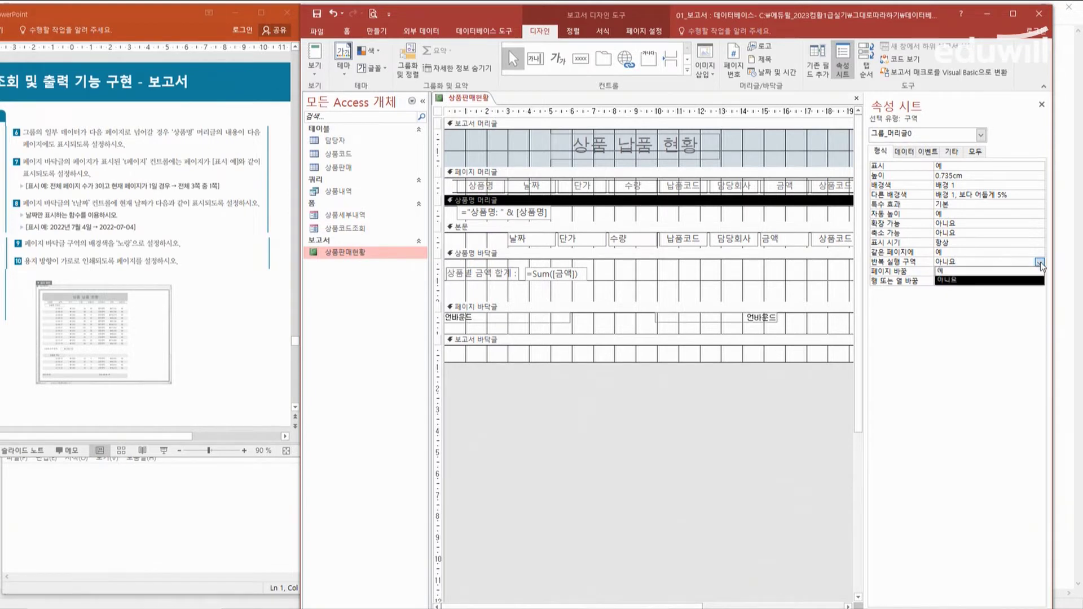
{"action": "left_click", "coordinate": [969, 272]}
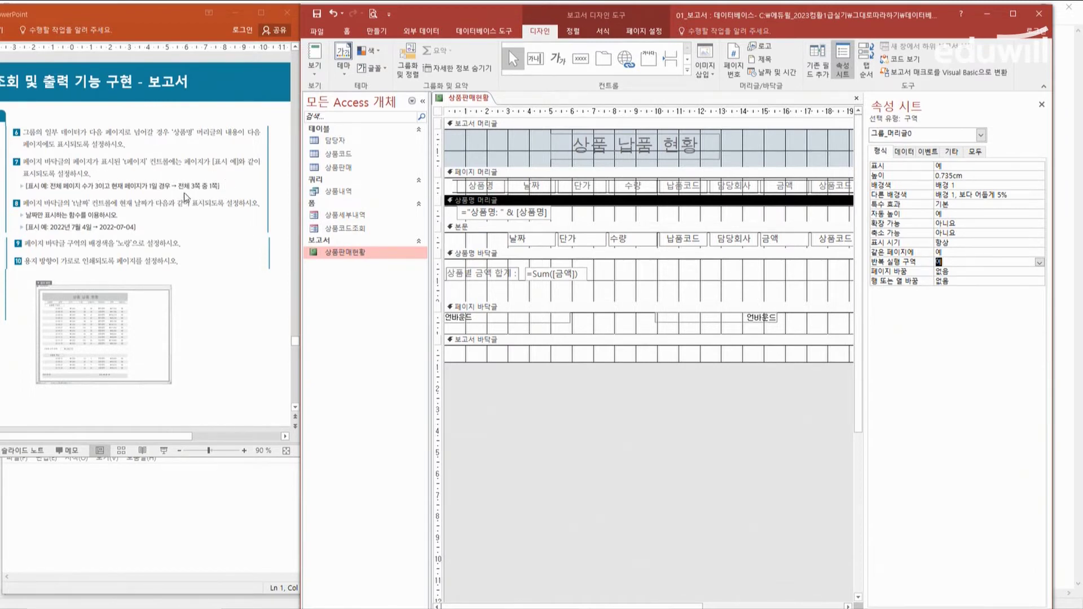
Open the control source of t페이지 in the page footer in the zoom editor and set the editor's font size to 18.
{"action": "left_click", "coordinate": [522, 319]}
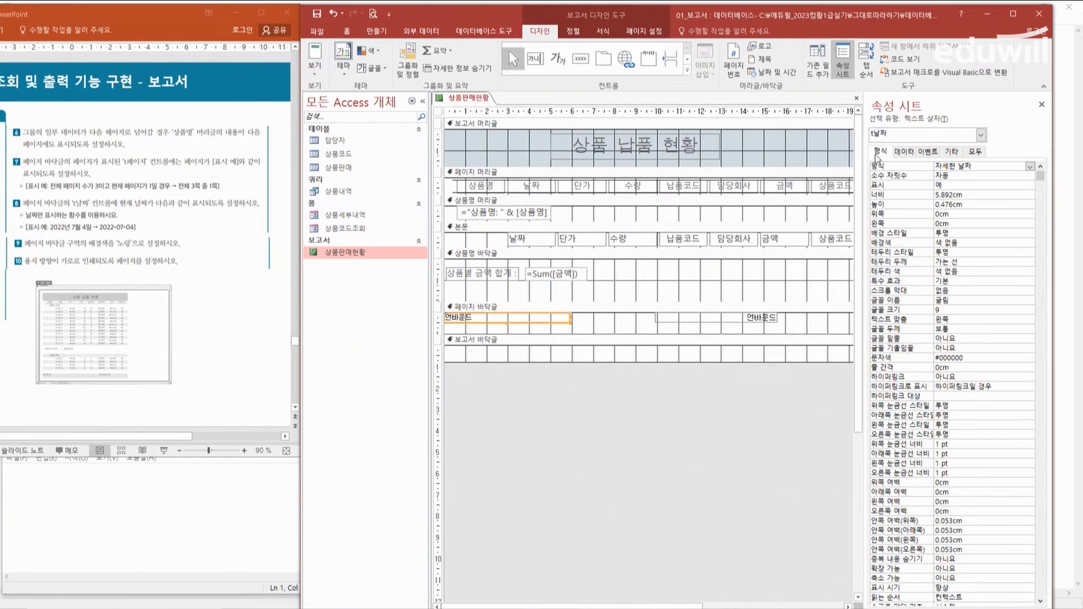
{"action": "left_click", "coordinate": [684, 321]}
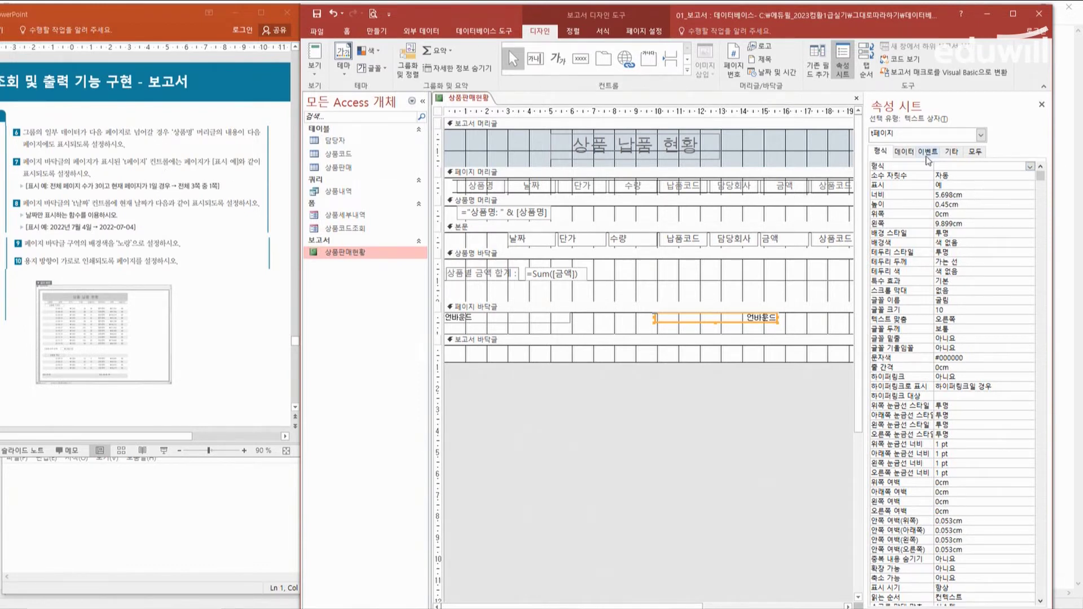
{"action": "left_click", "coordinate": [907, 152]}
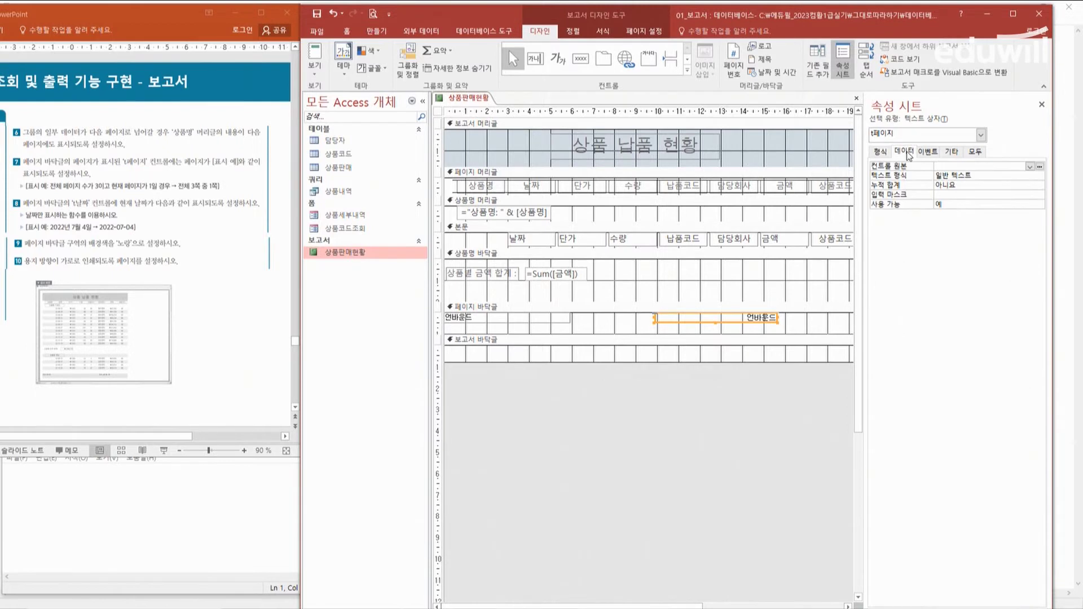
{"action": "right_click", "coordinate": [949, 166]}
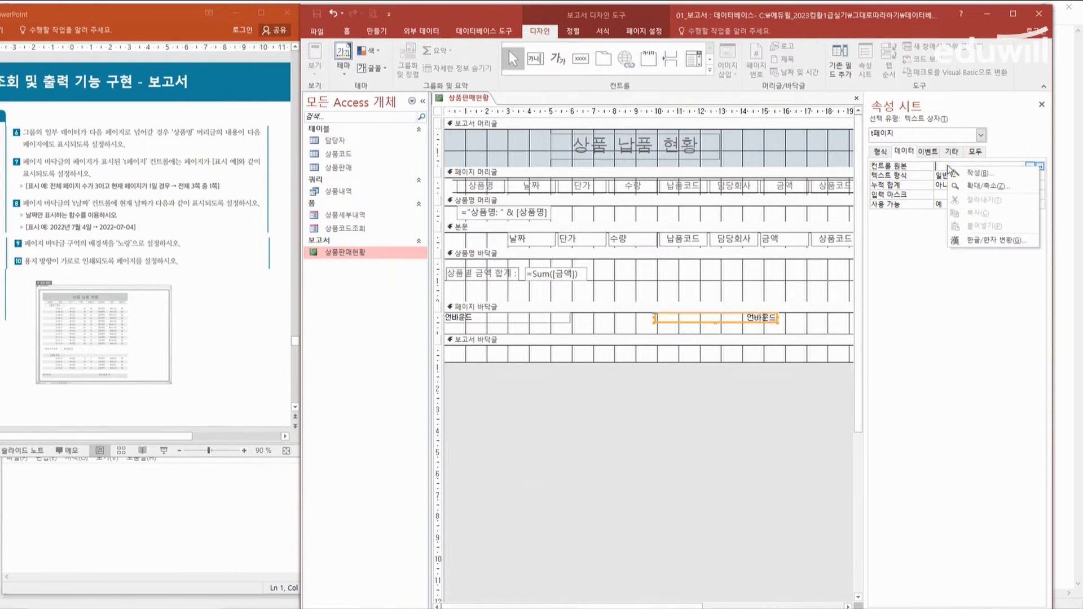
{"action": "left_click", "coordinate": [987, 188]}
{"action": "left_click_drag", "start_coordinate": [694, 171], "coordinate": [642, 382]}
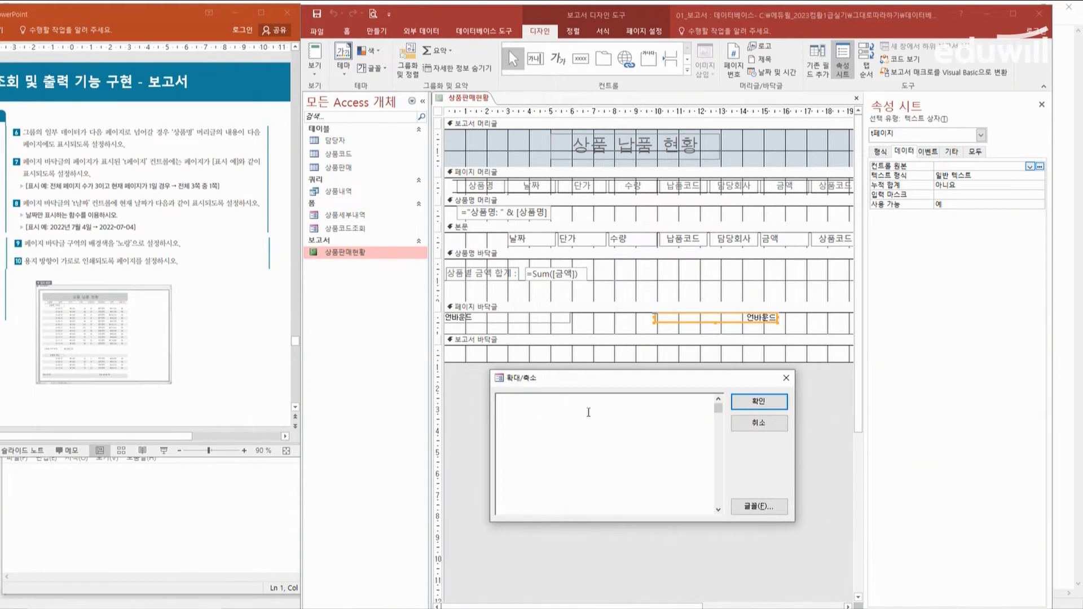
{"action": "left_click", "coordinate": [762, 507]}
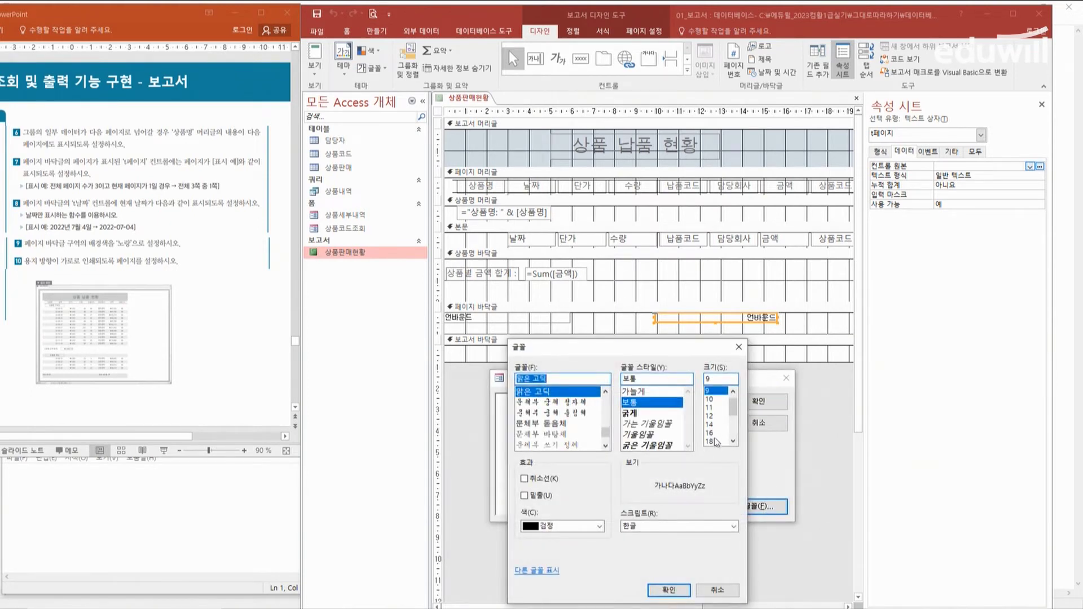
{"action": "left_click", "coordinate": [714, 442]}
{"action": "left_click", "coordinate": [678, 591]}
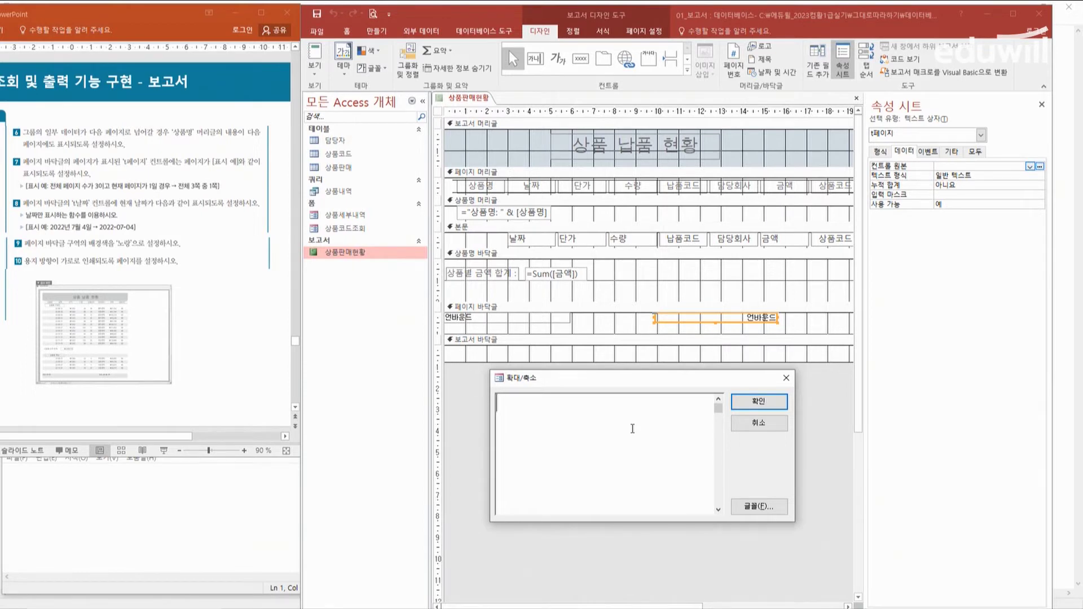
{"action": "type", "text": "[pags] [page]"}
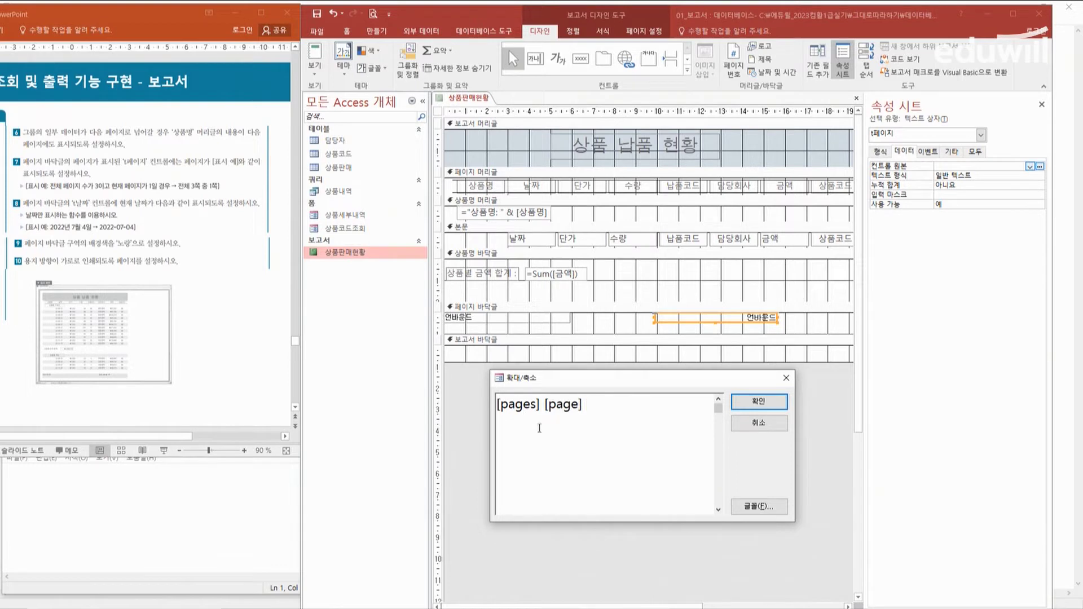
{"action": "left_click", "coordinate": [497, 405]}
{"action": "left_click_drag", "start_coordinate": [581, 405], "coordinate": [493, 407]}
{"action": "key", "text": "Delete"}
Draft the page number text as 전체 3쪽 중 1쪽 and replace the 3 with [pages] and the 1 with [page].
{"action": "type", "text": "전체 3쪽 "}
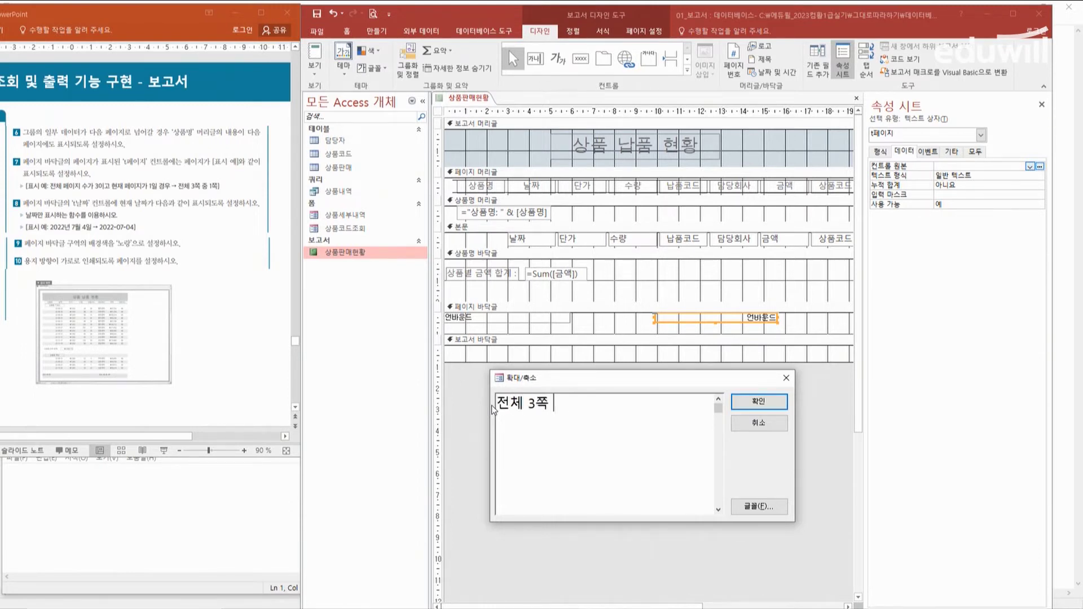
{"action": "type", "text": "중 1쪽"}
{"action": "key", "text": "Left"}
{"action": "key", "text": "Left"}
{"action": "key", "text": "Left"}
{"action": "key", "text": "Left"}
{"action": "key", "text": "Left"}
{"action": "key", "text": "shift+Right"}
{"action": "type", "text": "[ㅔㅁㅎ"}
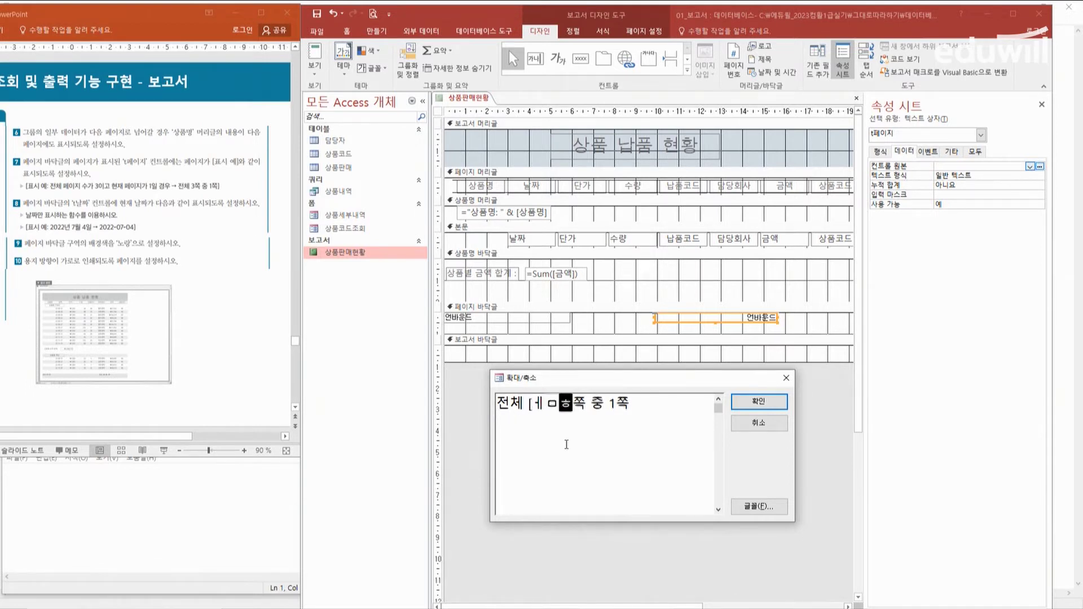
{"action": "key", "text": "BackSpace"}
{"action": "key", "text": "BackSpace"}
{"action": "key", "text": "BackSpace"}
{"action": "type", "text": "pages"}
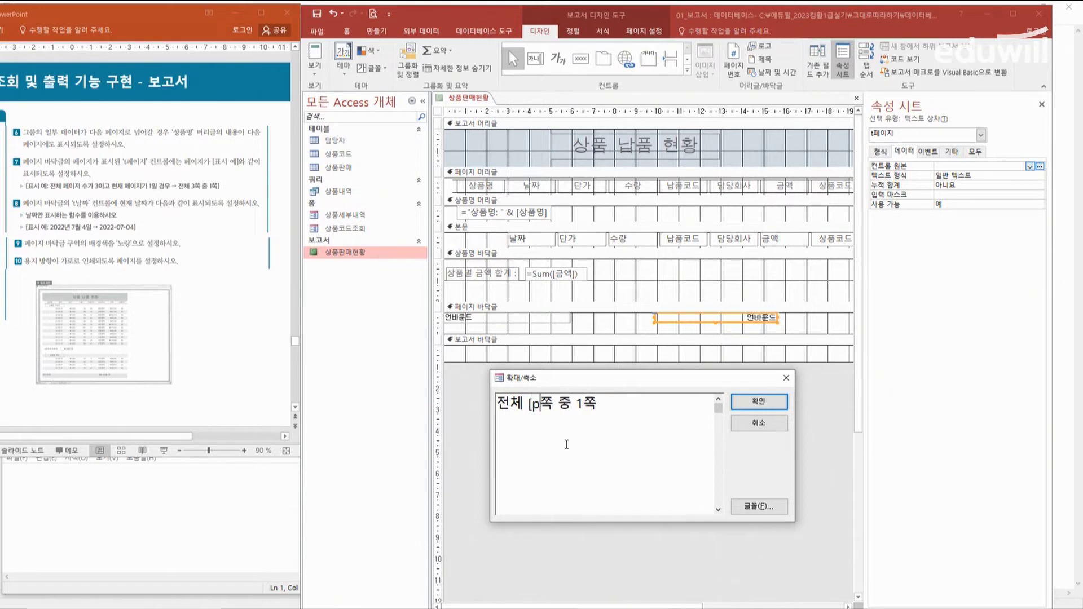
{"action": "type", "text": "]"}
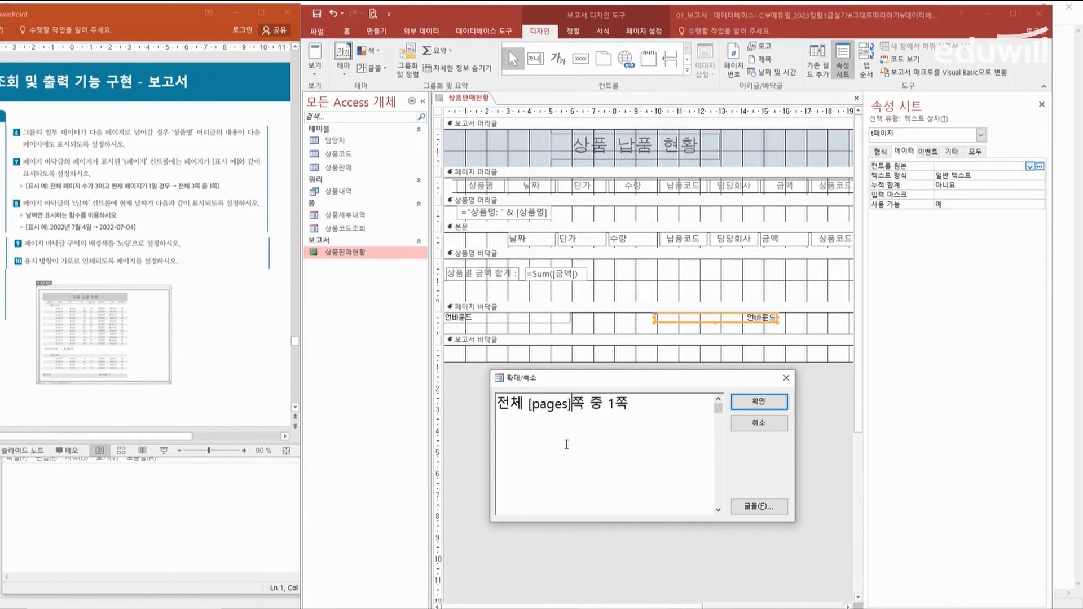
{"action": "left_click_drag", "start_coordinate": [609, 402], "coordinate": [614, 403]}
{"action": "type", "text": "[page]"}
Enclose the literal parts 전체, 쪽 중 and the final 쪽 of the expression in double quotation marks.
{"action": "left_click", "coordinate": [500, 404]}
{"action": "type", "text": "\""}
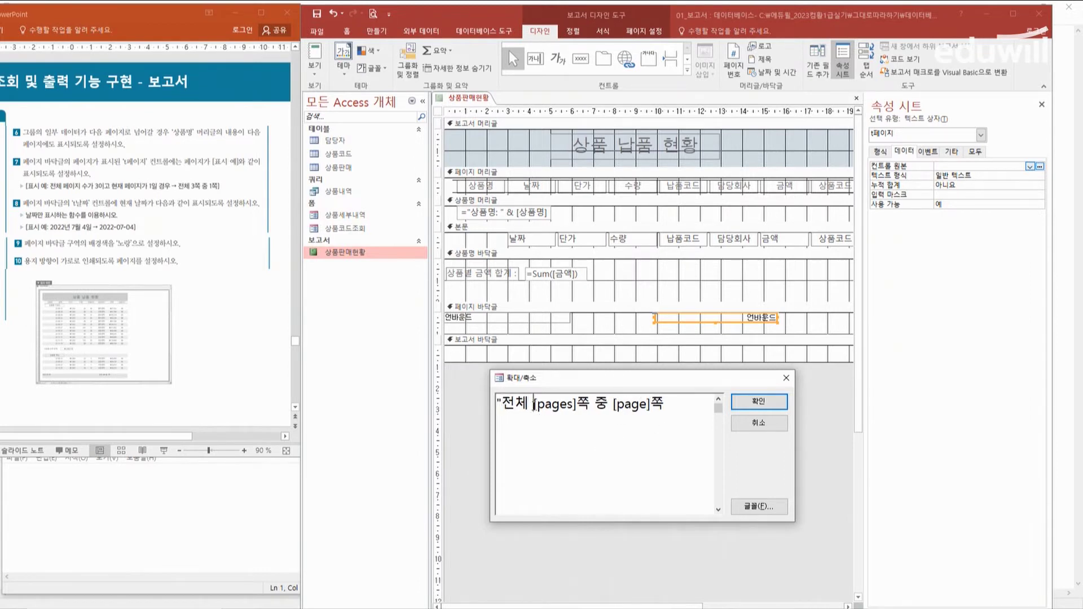
{"action": "left_click", "coordinate": [534, 404]}
{"action": "type", "text": "\"전체 \""}
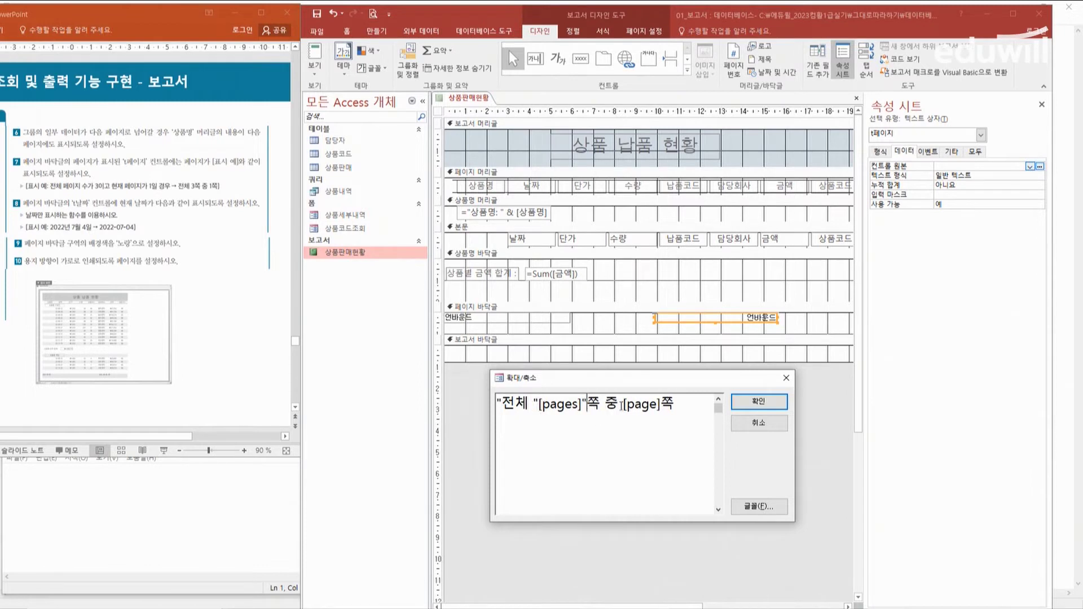
{"action": "left_click", "coordinate": [623, 404]}
{"action": "type", "text": "\""}
{"action": "left_click", "coordinate": [666, 405]}
{"action": "type", "text": "\"쪽\""}
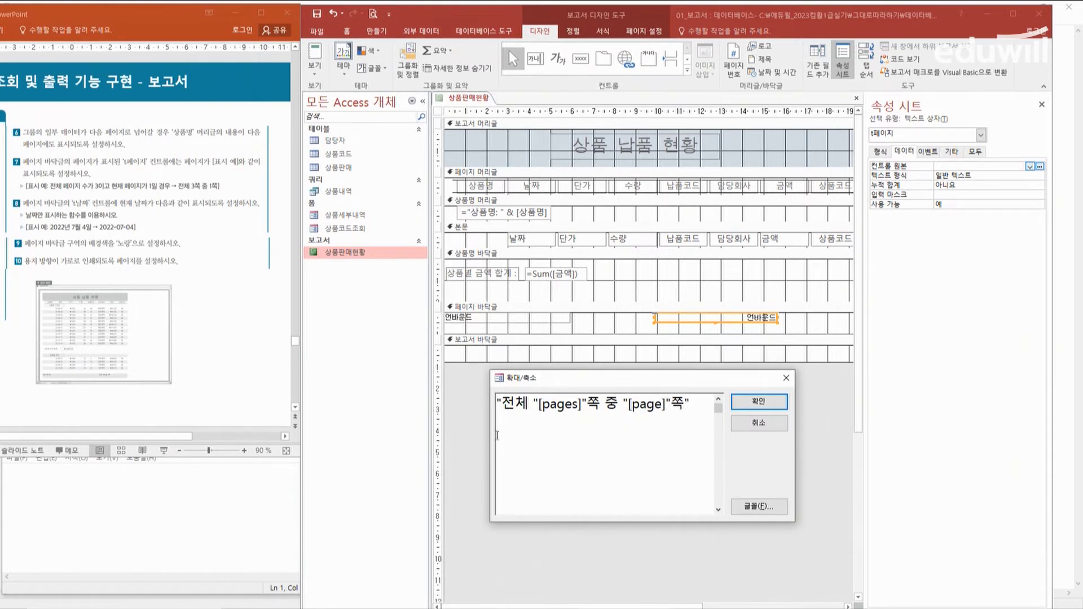
Join the quoted texts with [pages] and [page] by inserting & operators between all parts of the expression.
{"action": "left_click", "coordinate": [538, 406]}
{"action": "type", "text": "&"}
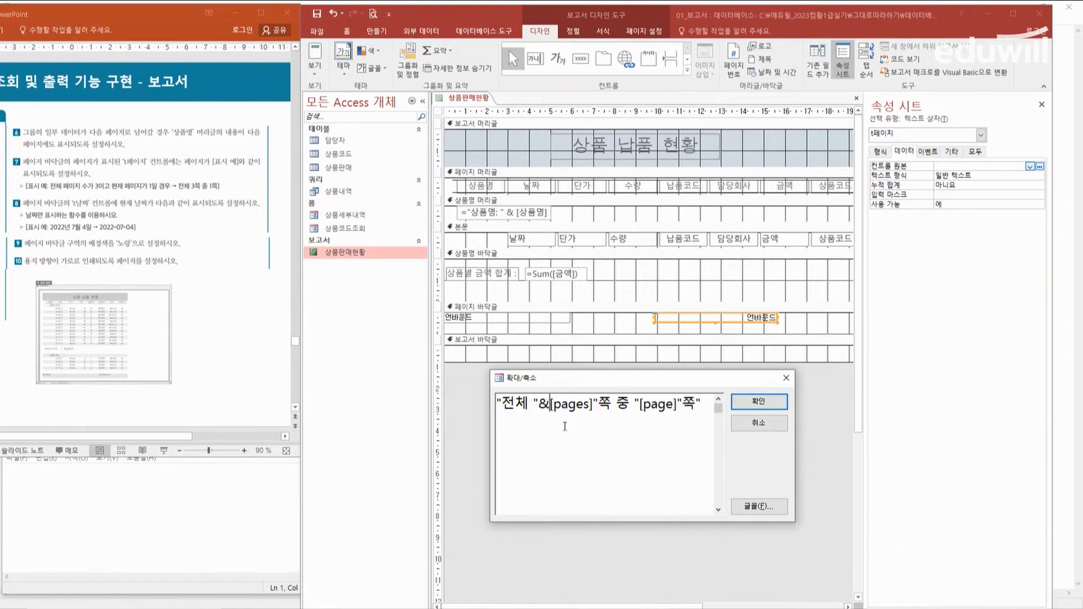
{"action": "left_click", "coordinate": [595, 405]}
{"action": "type", "text": "&"}
{"action": "left_click", "coordinate": [655, 405]}
{"action": "type", "text": "&"}
{"action": "left_click", "coordinate": [704, 405]}
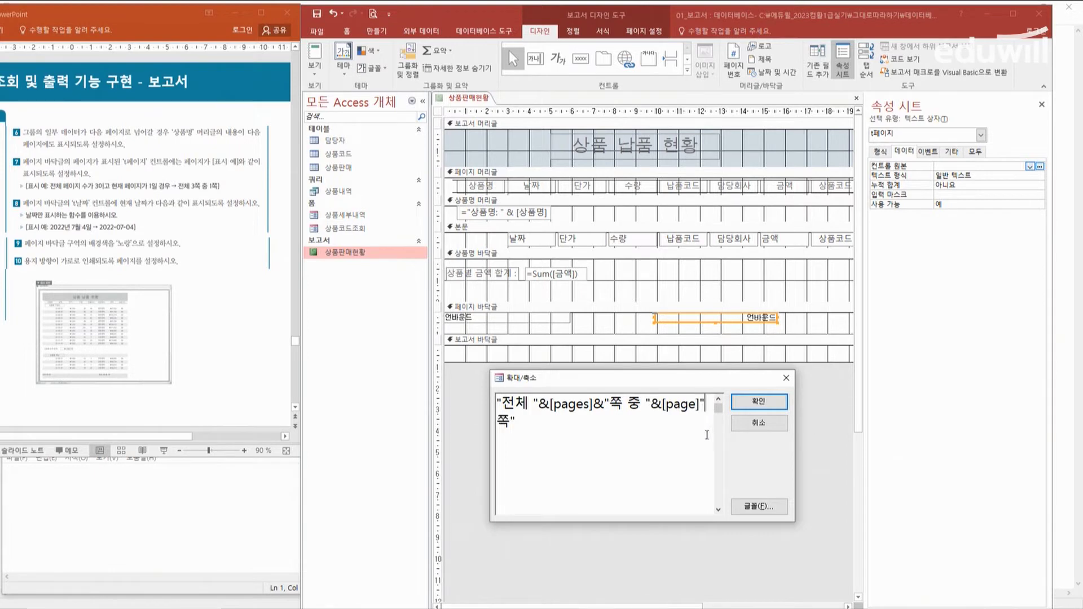
{"action": "type", "text": "&"}
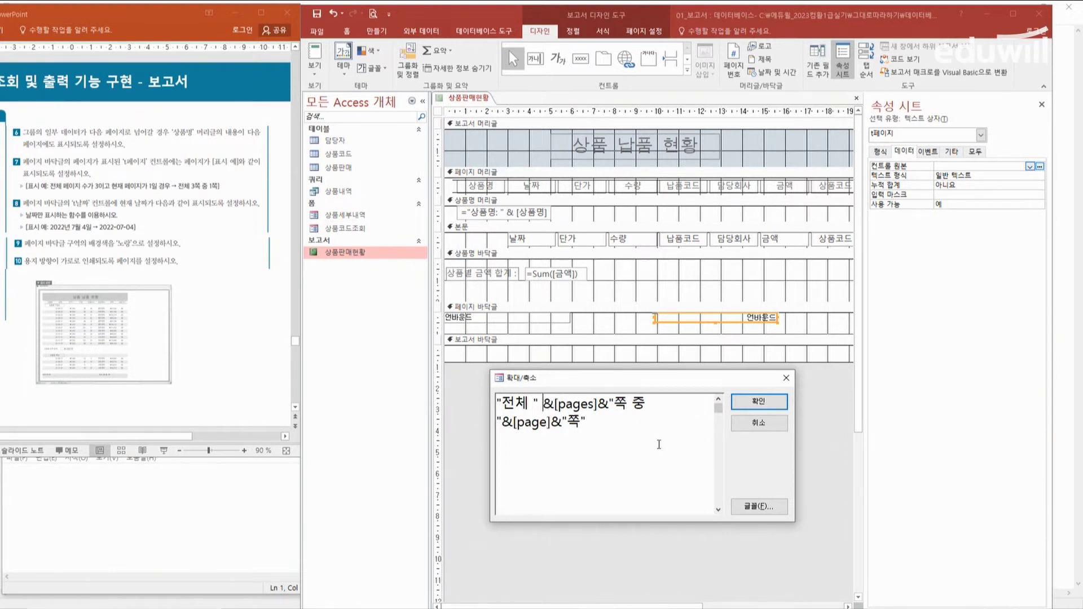
Add spaces around every & operator in the page number expression and accept it as the control source.
{"action": "key", "text": "Right"}
{"action": "key", "text": "Right"}
{"action": "key", "text": "Right"}
{"action": "key", "text": "Right"}
{"action": "key", "text": "Right"}
{"action": "key", "text": "Right"}
{"action": "key", "text": "Right"}
{"action": "key", "text": "Right"}
{"action": "key", "text": "Down"}
{"action": "key", "text": "Left"}
{"action": "key", "text": "Left"}
{"action": "key", "text": "Left"}
{"action": "key", "text": "Left"}
{"action": "key", "text": "Left"}
{"action": "key", "text": "Left"}
{"action": "key", "text": "Left"}
{"action": "key", "text": "Left"}
{"action": "key", "text": "Left"}
{"action": "key", "text": "Left"}
{"action": "key", "text": "Left"}
{"action": "key", "text": "Right"}
{"action": "key", "text": "Right"}
{"action": "key", "text": "Right"}
{"action": "key", "text": "Right"}
{"action": "key", "text": "Right"}
{"action": "key", "text": "Right"}
{"action": "key", "text": "Right"}
{"action": "key", "text": "Right"}
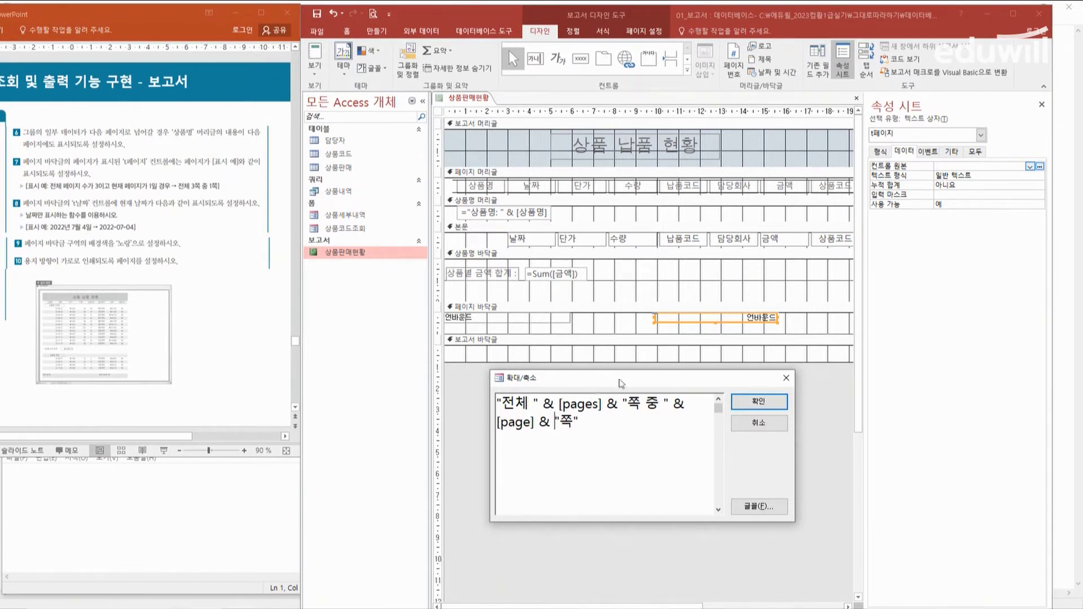
{"action": "left_click", "coordinate": [605, 426]}
{"action": "left_click", "coordinate": [764, 401]}
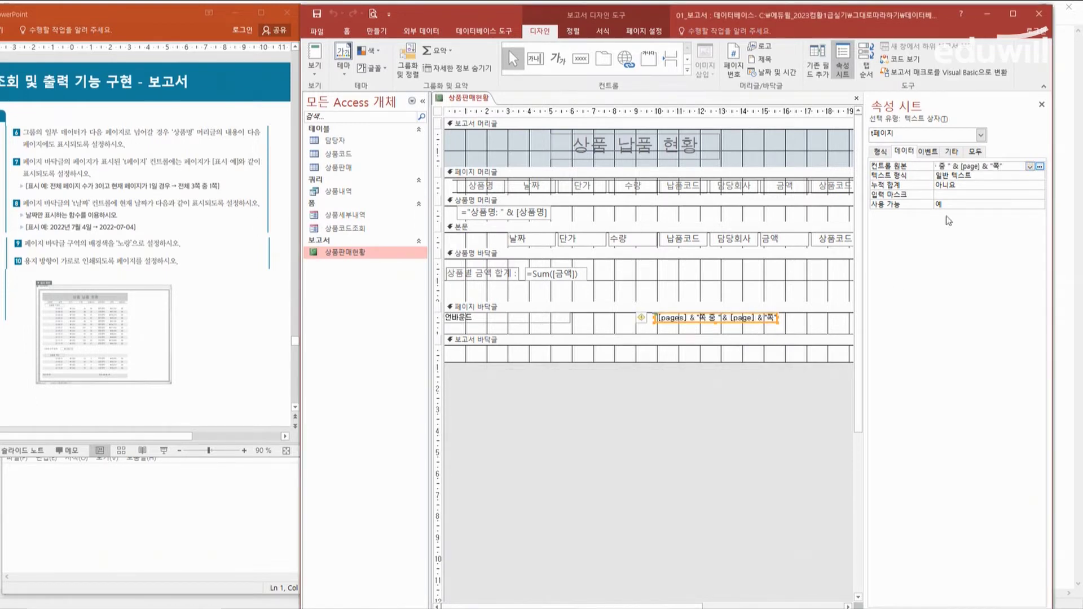
Reopen the control source of t페이지 in the zoom editor and add the missing = at the start of the expression.
{"action": "right_click", "coordinate": [962, 168]}
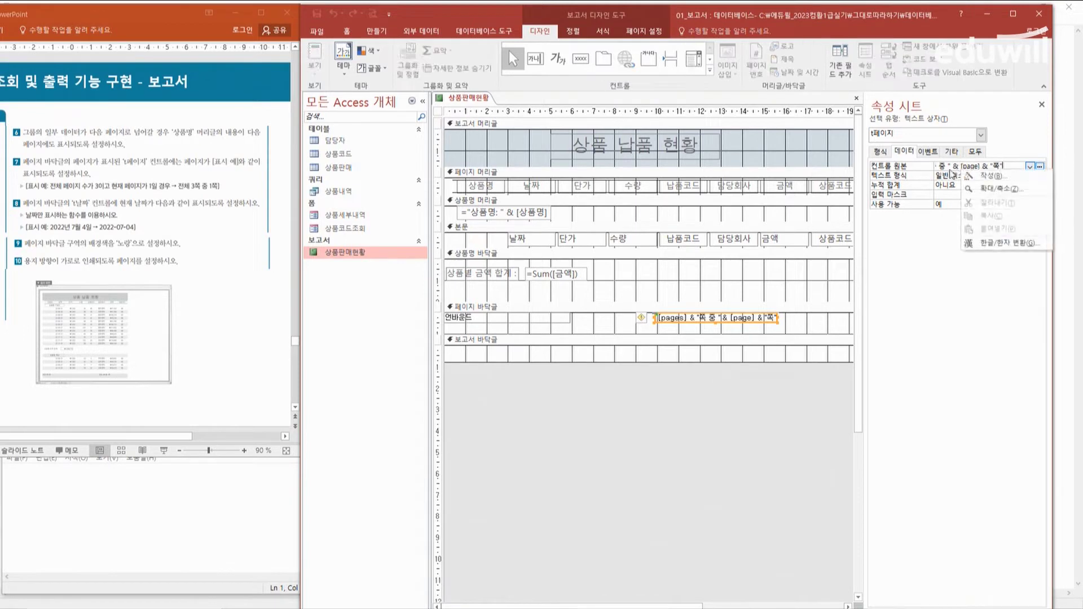
{"action": "left_click", "coordinate": [989, 193]}
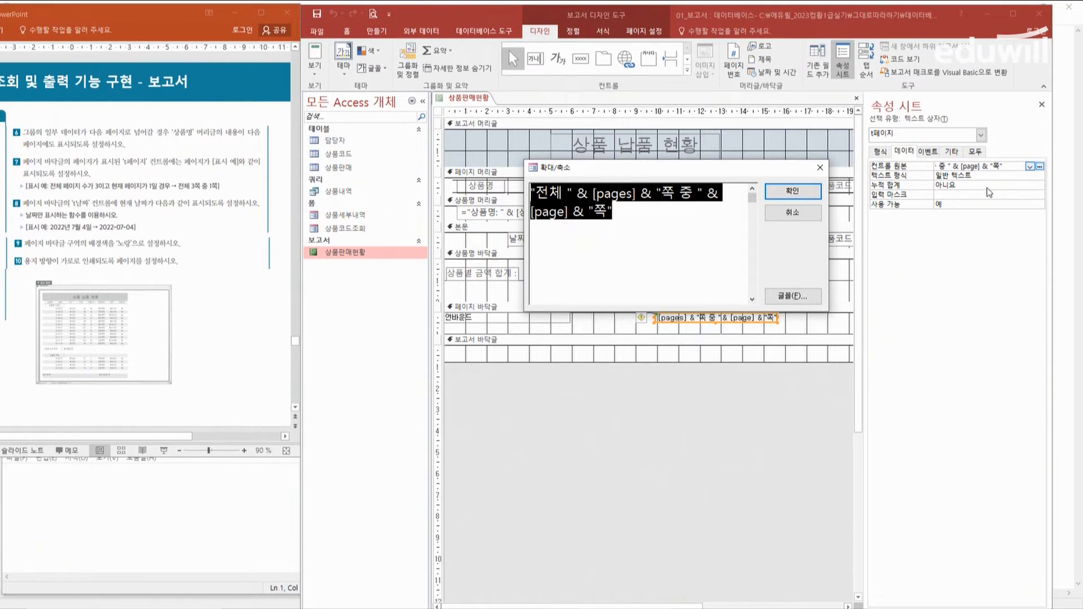
{"action": "left_click", "coordinate": [584, 222]}
{"action": "left_click", "coordinate": [531, 193]}
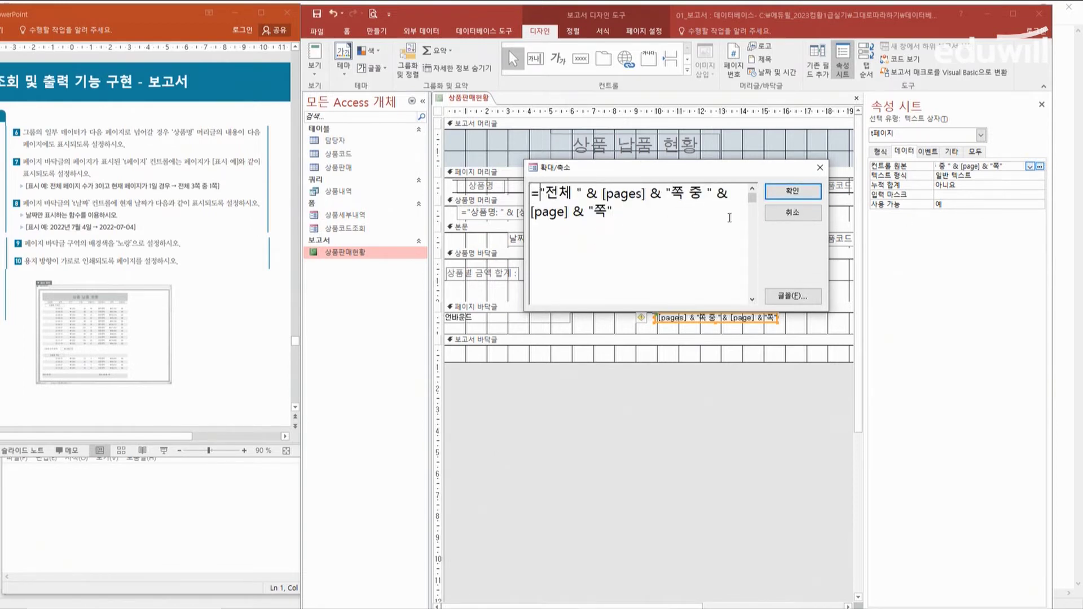
{"action": "left_click", "coordinate": [794, 192]}
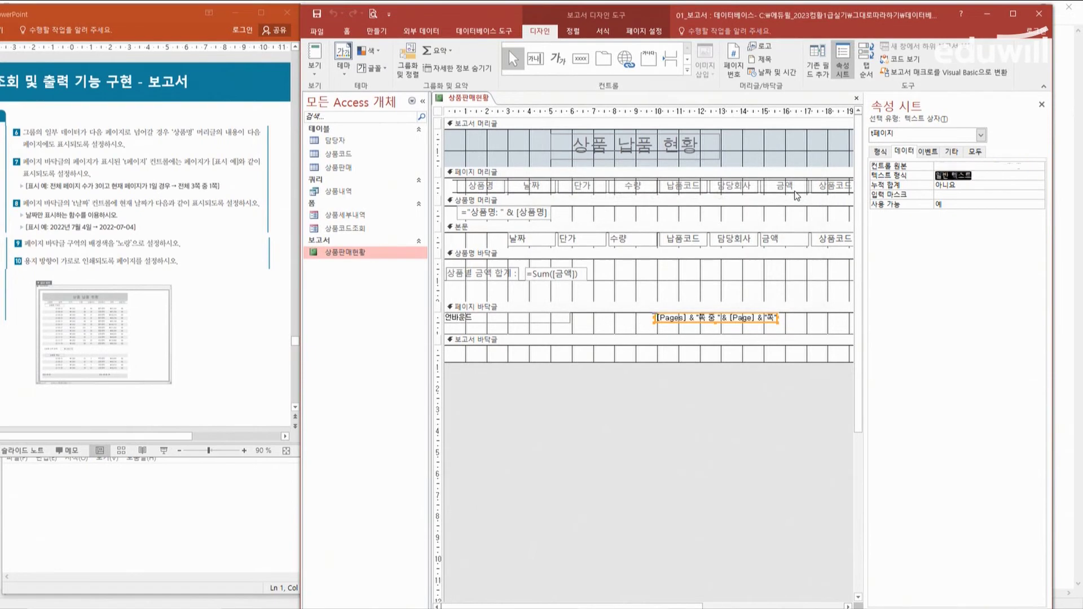
Check the page number at the foot of the 상품판매현황 report in print preview and return to design view.
{"action": "double_click", "coordinate": [382, 258]}
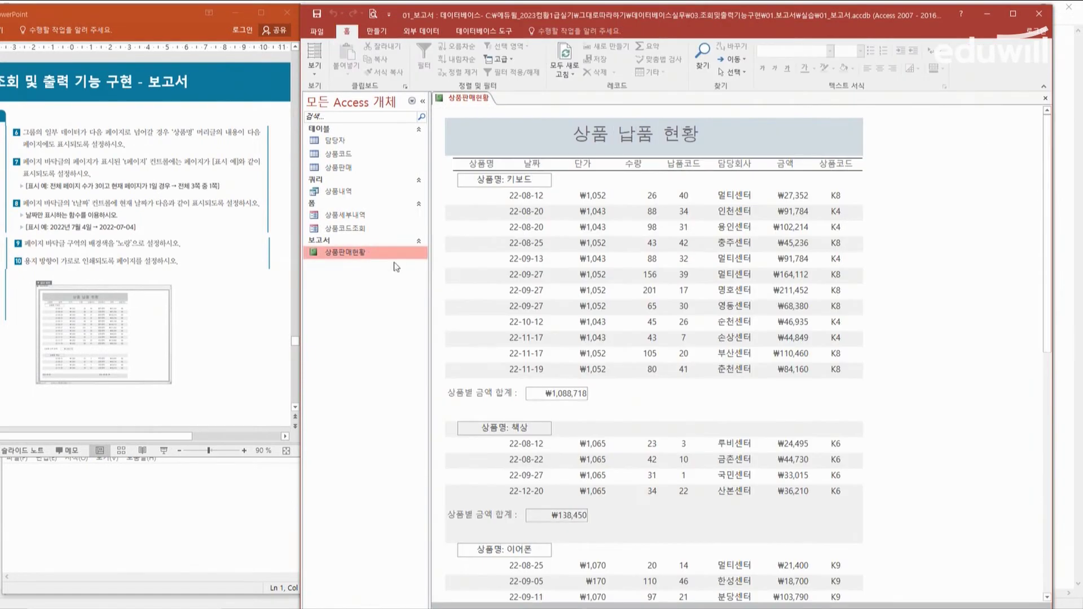
{"action": "scroll", "coordinate": [804, 435], "scroll_direction": "down", "scroll_amount": 5}
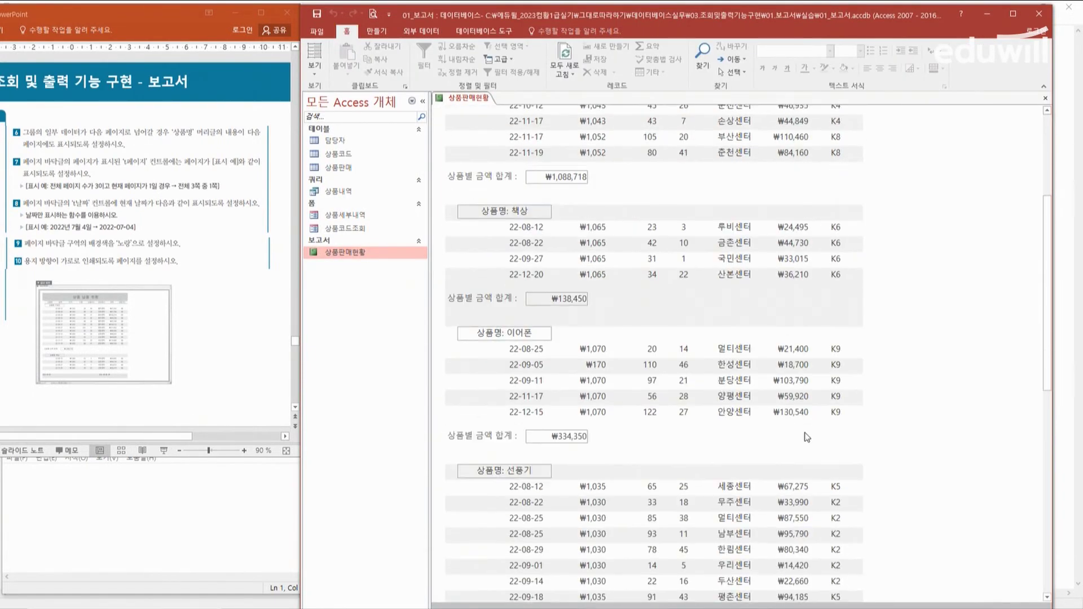
{"action": "scroll", "coordinate": [807, 437], "scroll_direction": "down", "scroll_amount": 15}
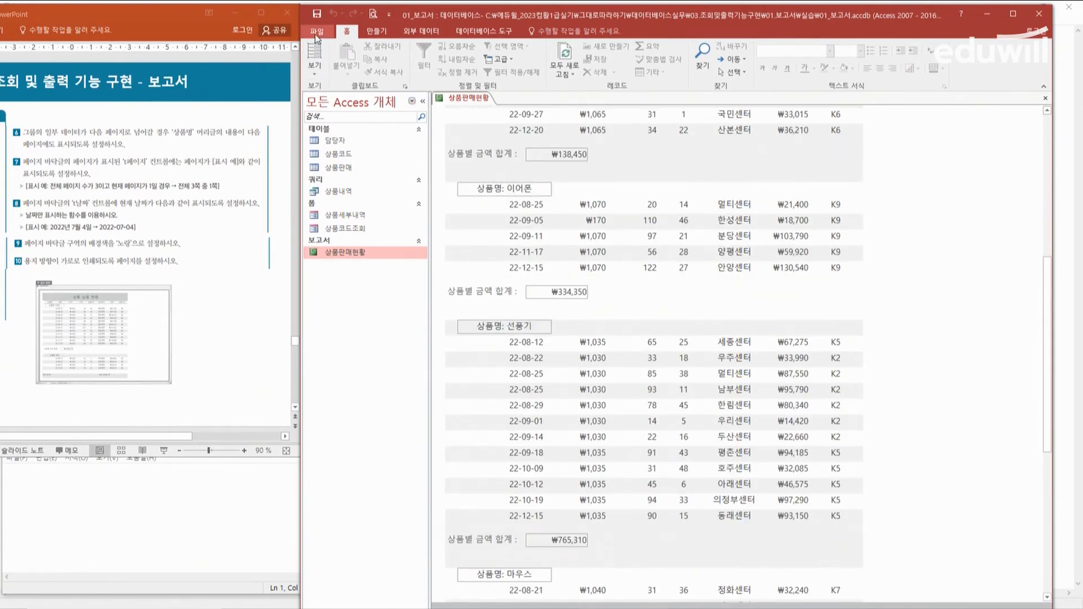
{"action": "left_click", "coordinate": [316, 39]}
{"action": "left_click", "coordinate": [322, 176]}
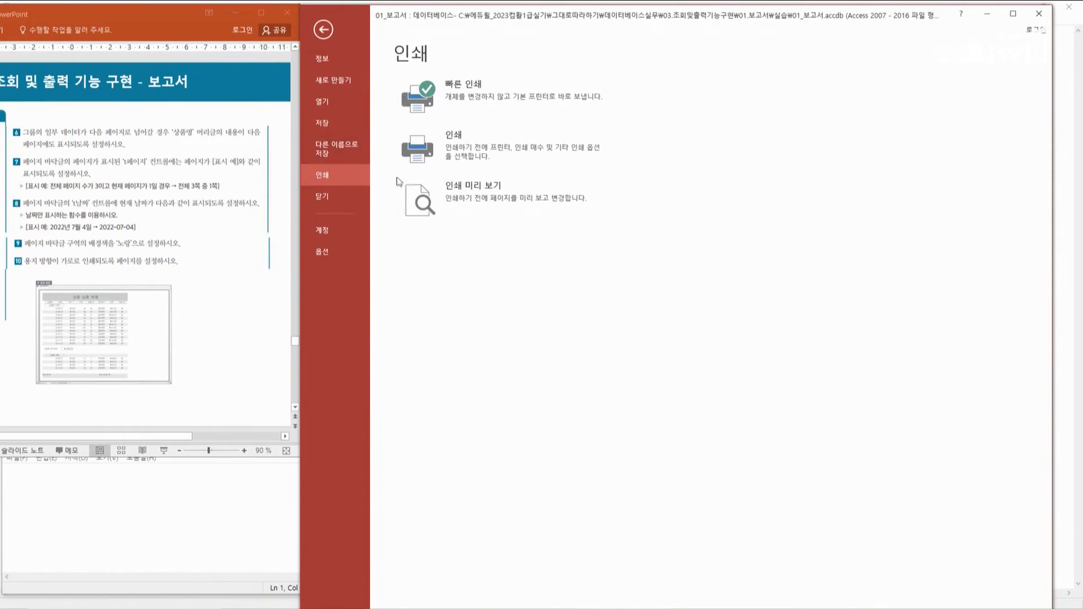
{"action": "left_click", "coordinate": [449, 188]}
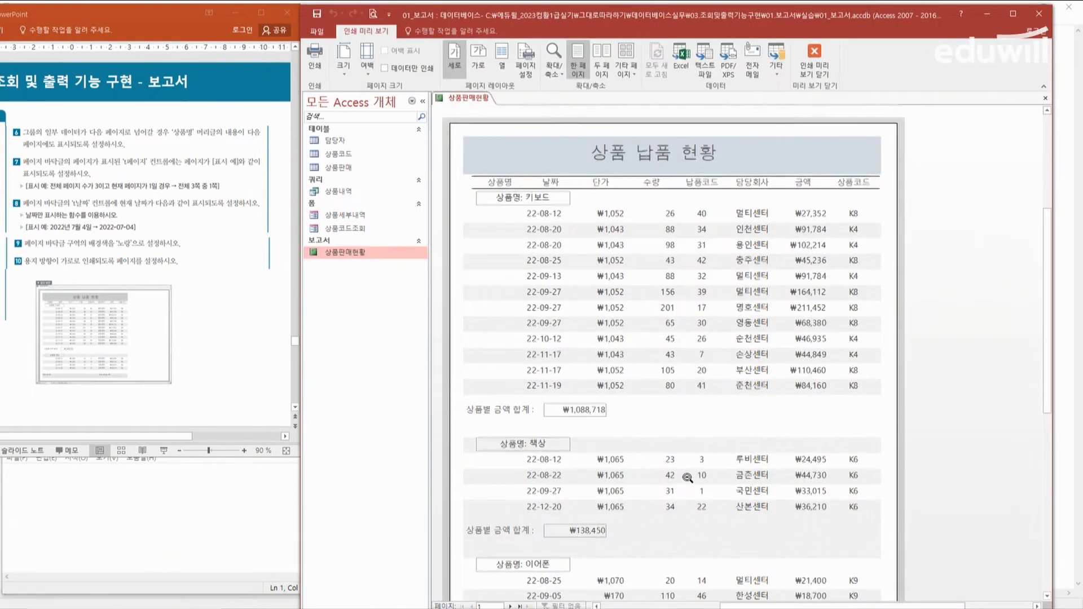
{"action": "scroll", "coordinate": [687, 478], "scroll_direction": "down", "scroll_amount": 3}
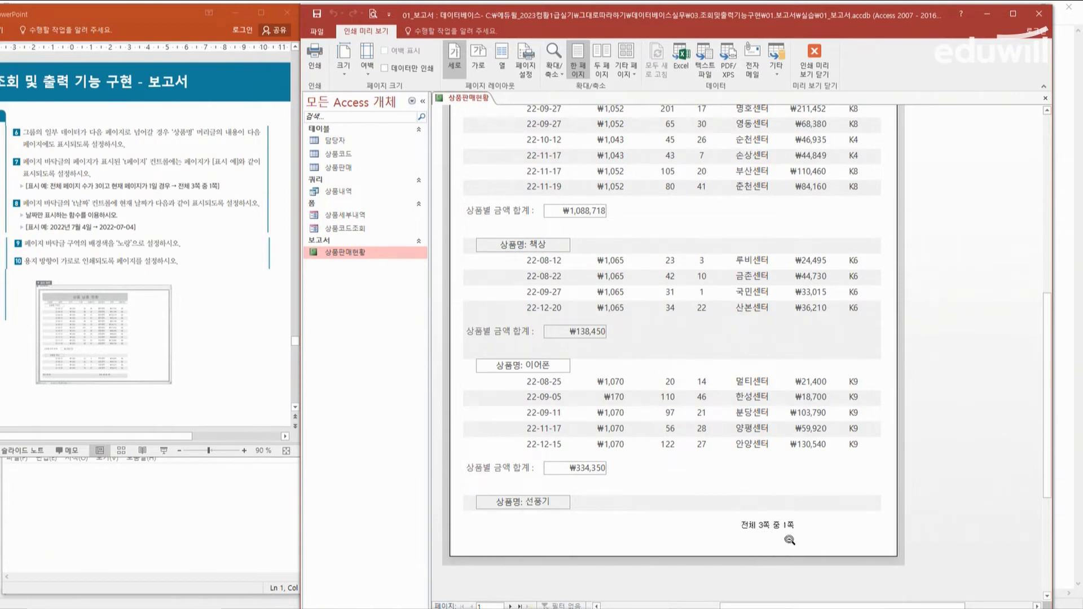
{"action": "right_click", "coordinate": [354, 253]}
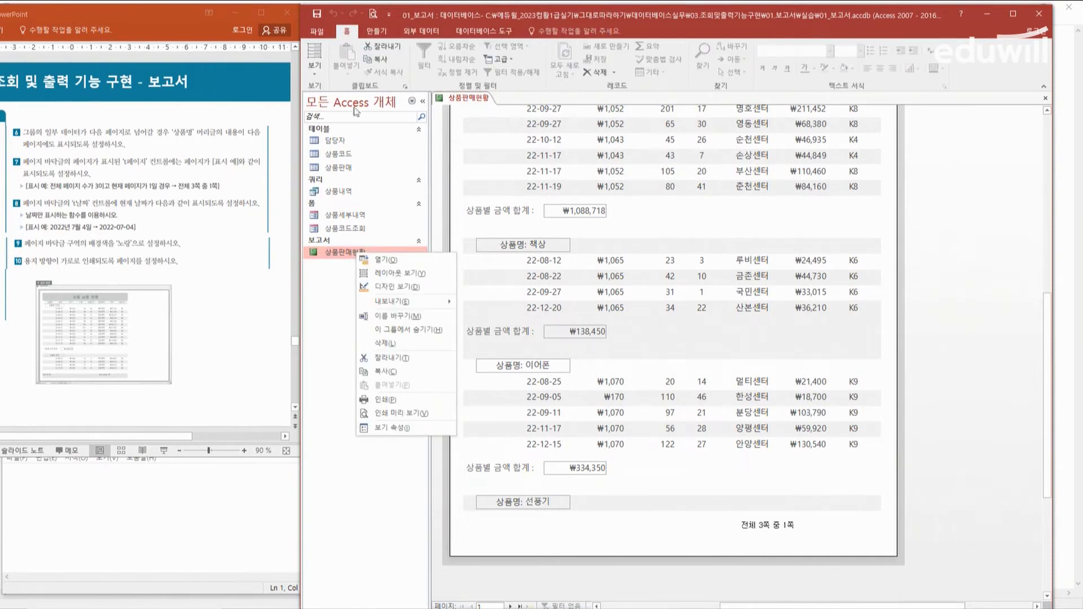
{"action": "left_click", "coordinate": [395, 286]}
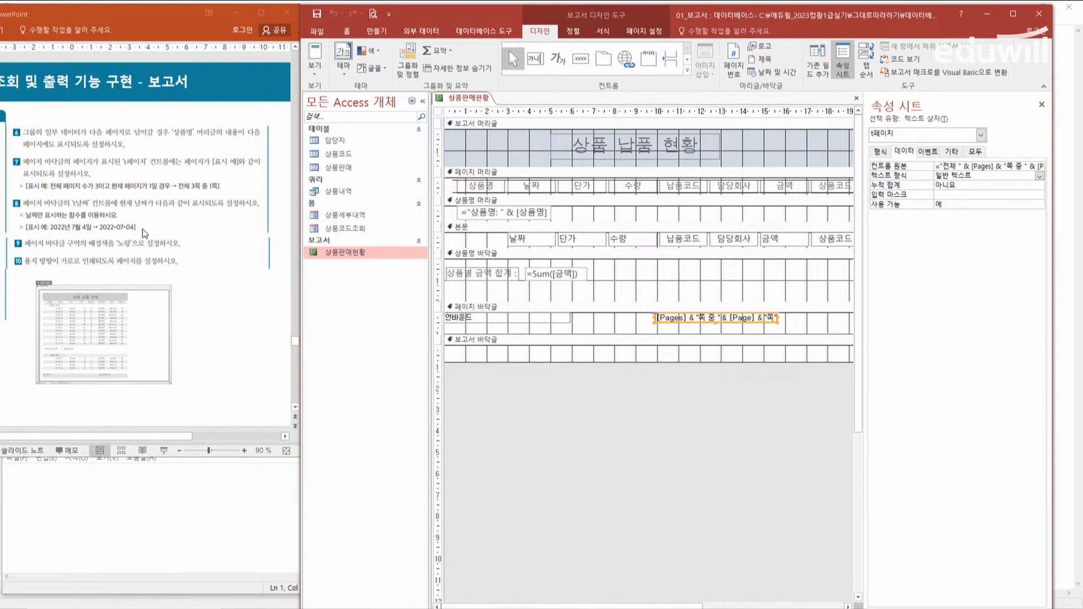
Set the control source of the t날짜 text box in the page footer to =Date().
{"action": "left_click", "coordinate": [526, 319]}
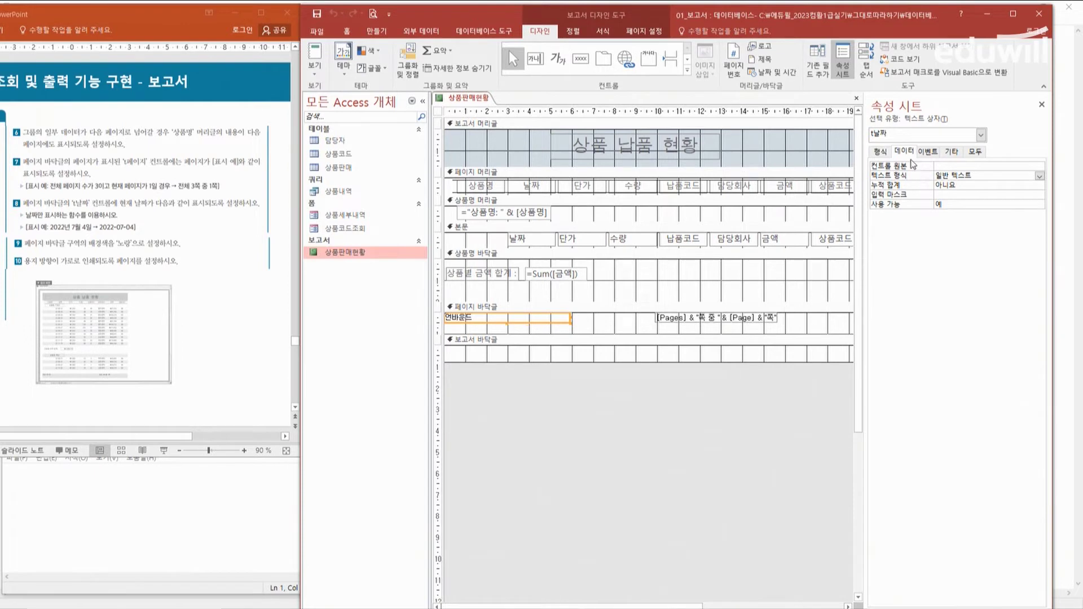
{"action": "left_click", "coordinate": [952, 166]}
{"action": "type", "text": "=dat"}
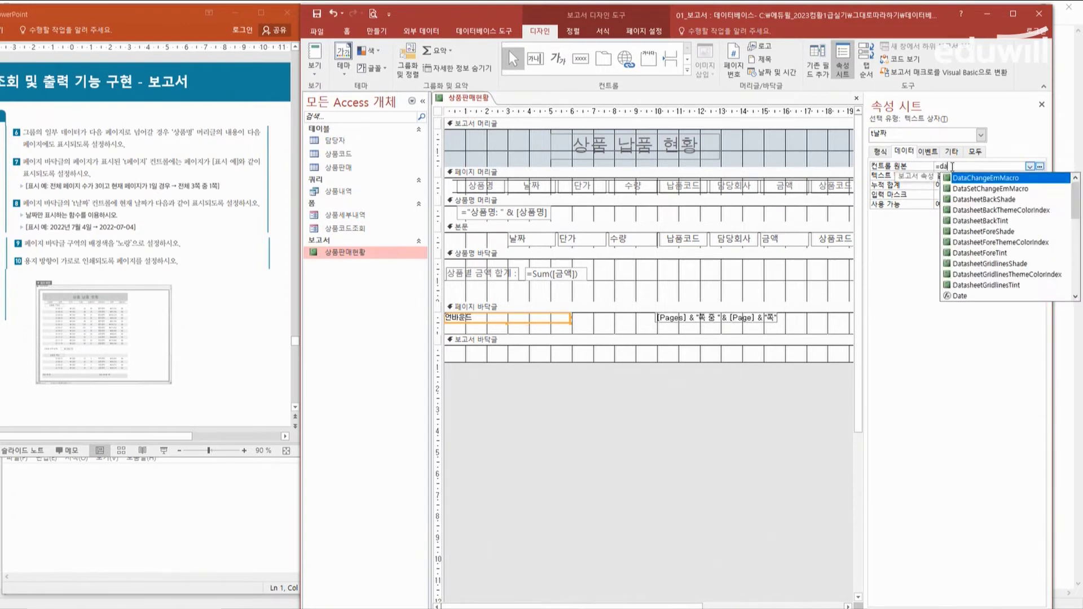
{"action": "type", "text": "e()"}
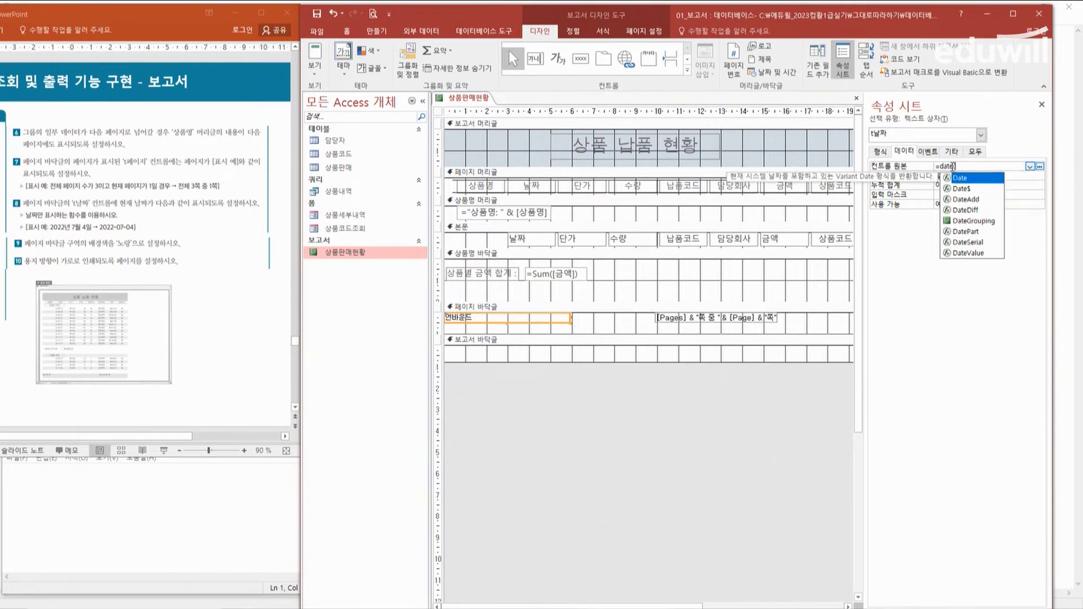
{"action": "key", "text": "Return"}
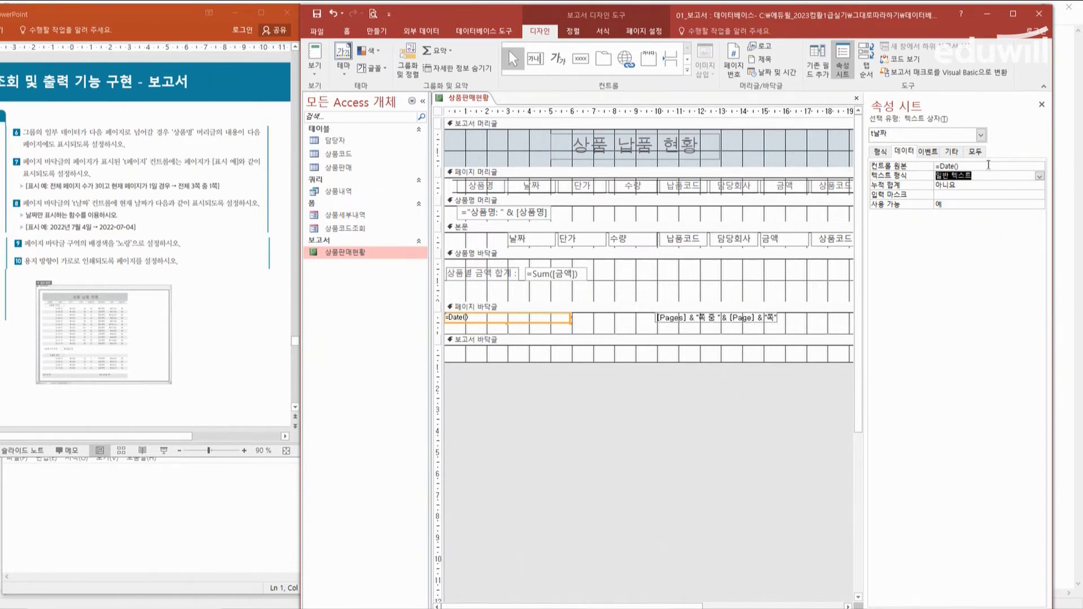
Set the display format of the t날짜 text box to 간단한 날짜.
{"action": "left_click", "coordinate": [880, 151]}
{"action": "left_click", "coordinate": [1030, 167]}
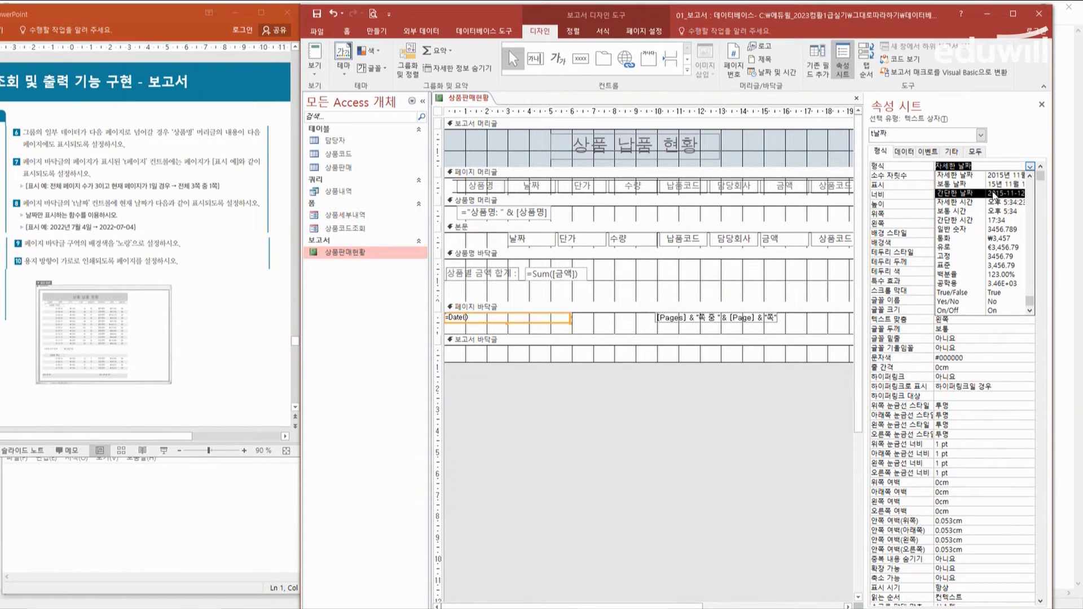
{"action": "left_click", "coordinate": [994, 194]}
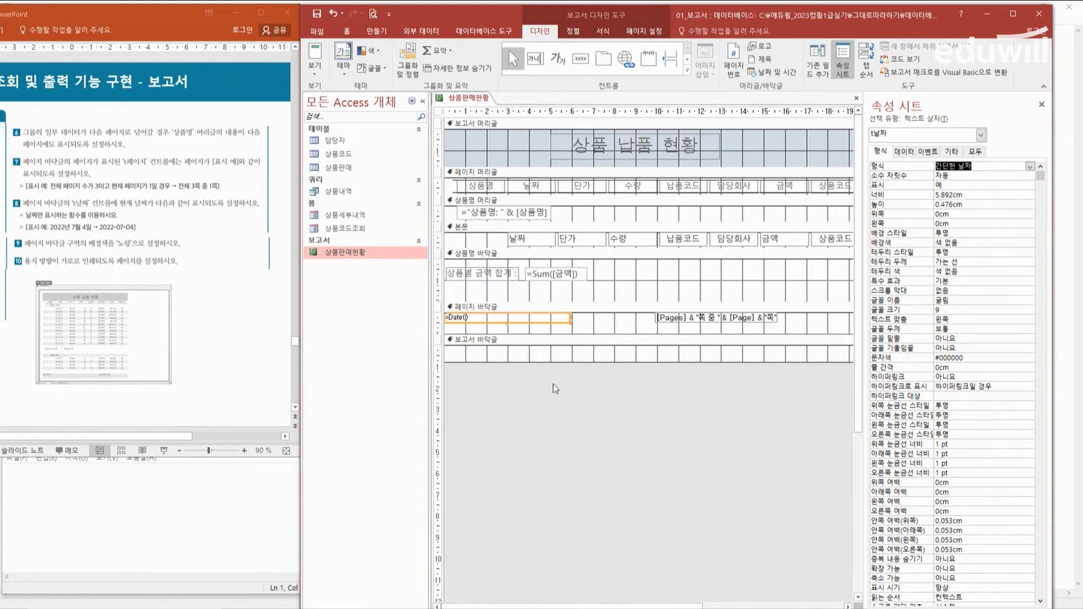
Check the date in the page footer of the 상품판매현황 report in print preview and return to design view.
{"action": "left_click", "coordinate": [370, 259]}
{"action": "double_click", "coordinate": [370, 259]}
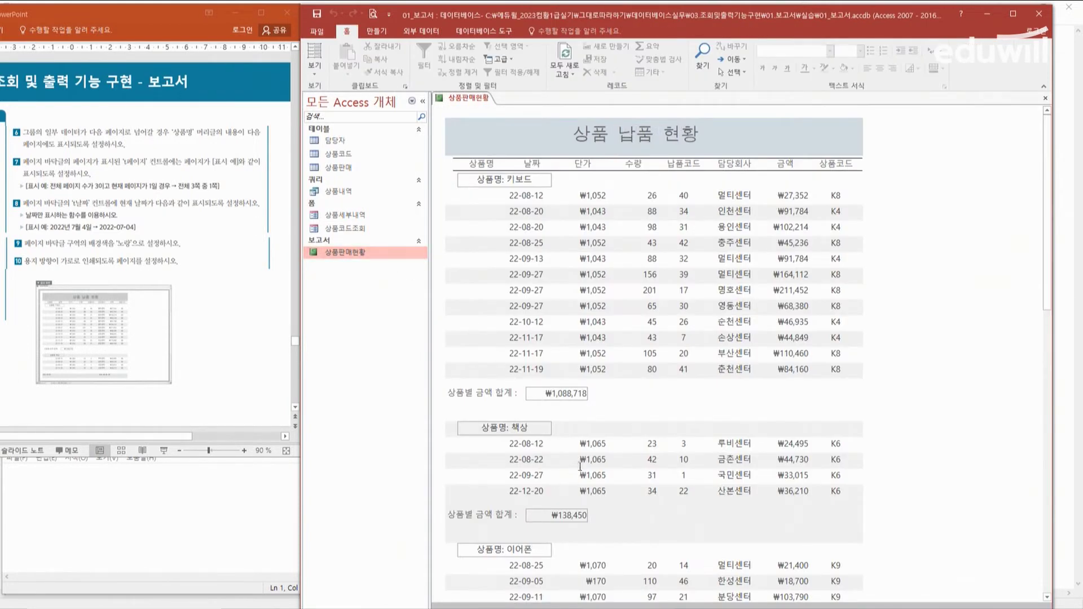
{"action": "left_click", "coordinate": [317, 31]}
{"action": "left_click", "coordinate": [326, 176]}
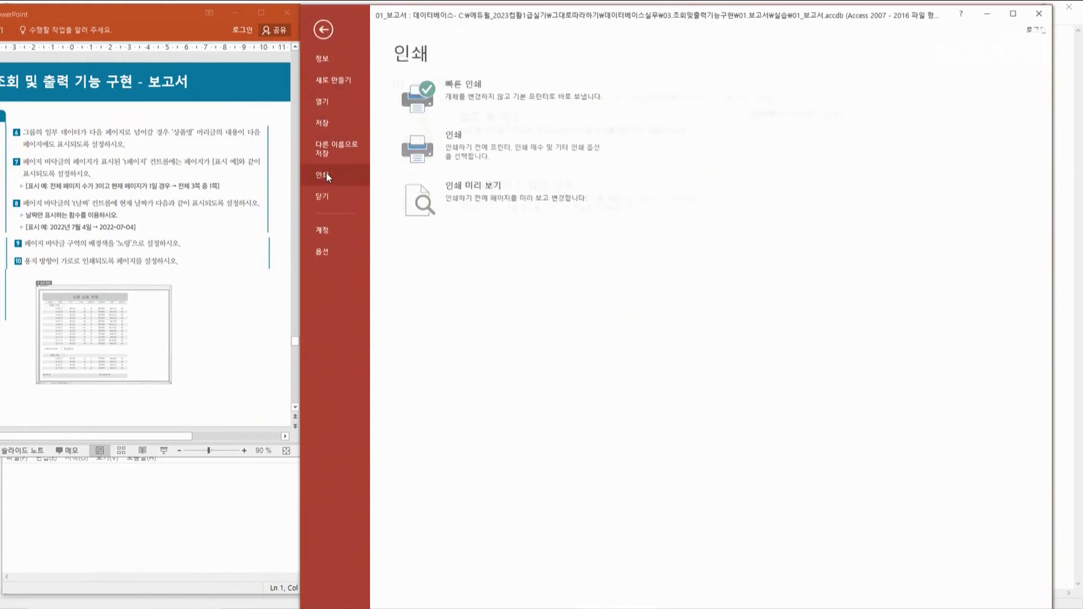
{"action": "left_click", "coordinate": [426, 199]}
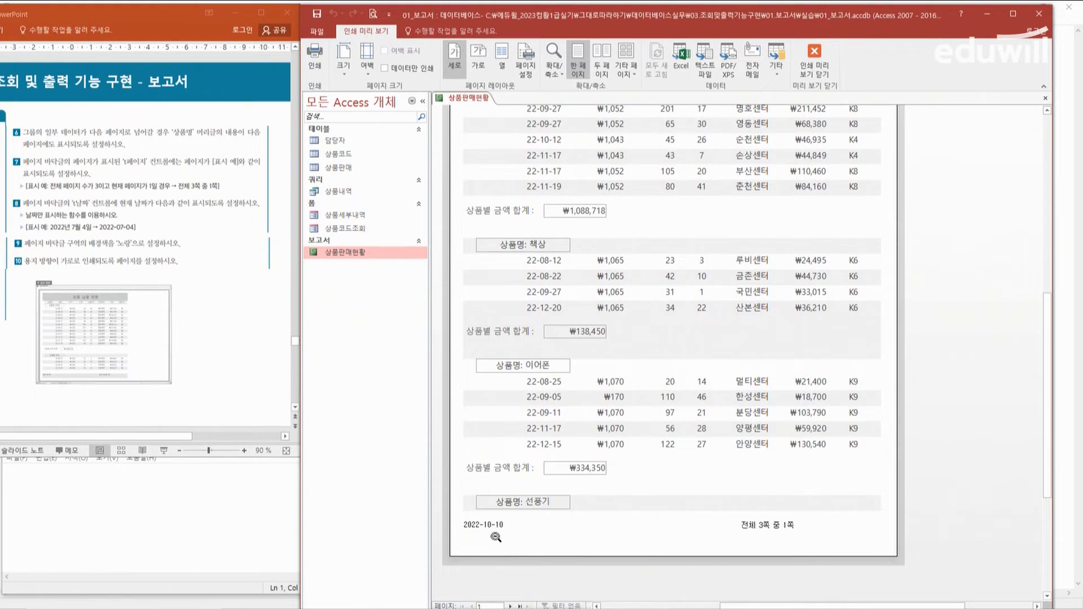
{"action": "right_click", "coordinate": [368, 248]}
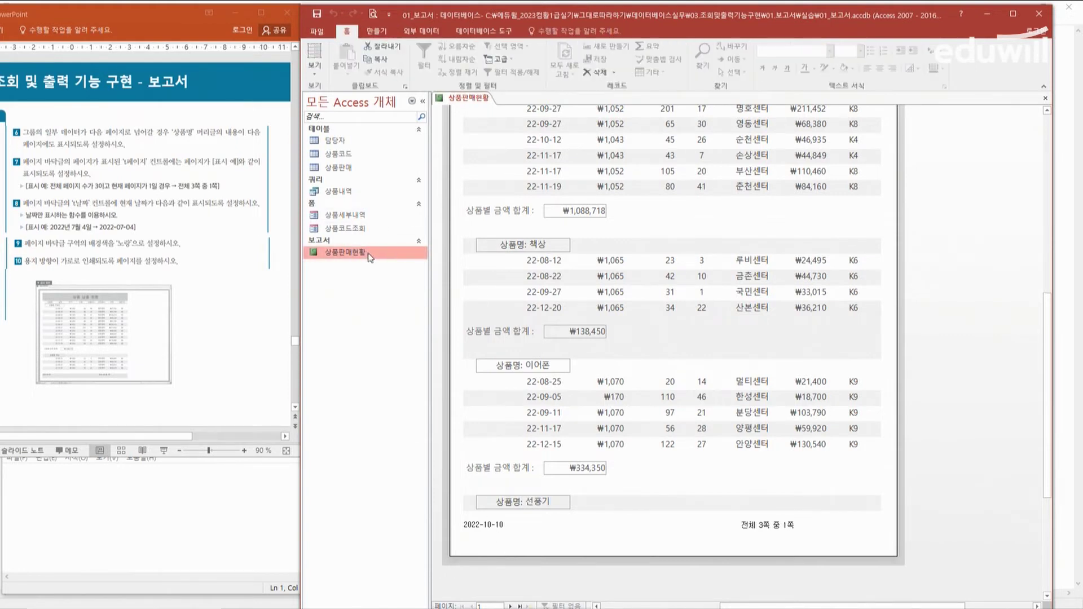
{"action": "left_click", "coordinate": [400, 288]}
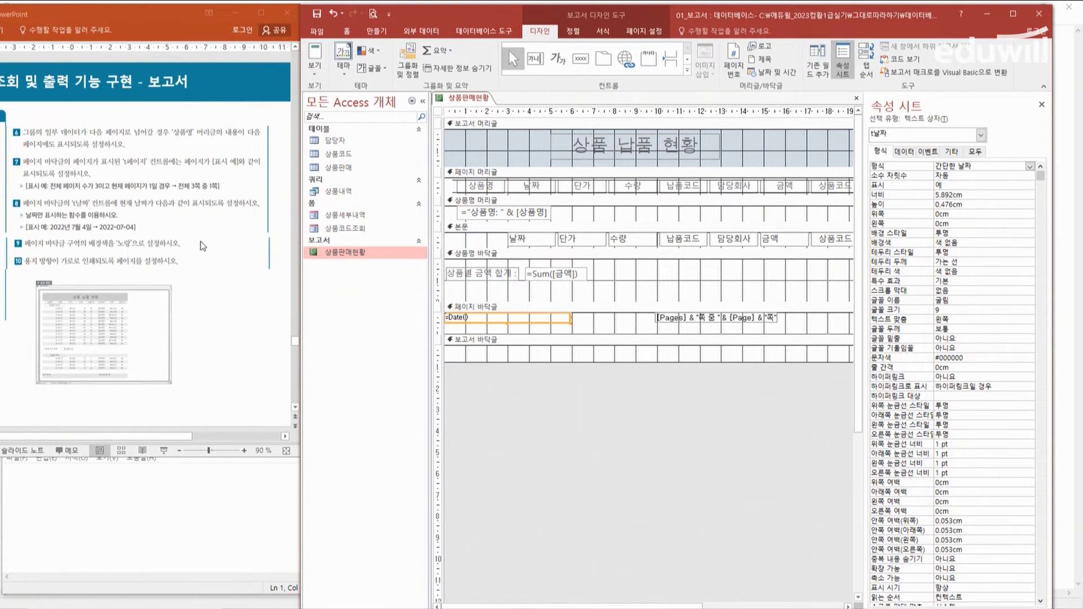
Set the background colour of the page footer section to the standard yellow, #FFF200.
{"action": "left_click", "coordinate": [614, 326]}
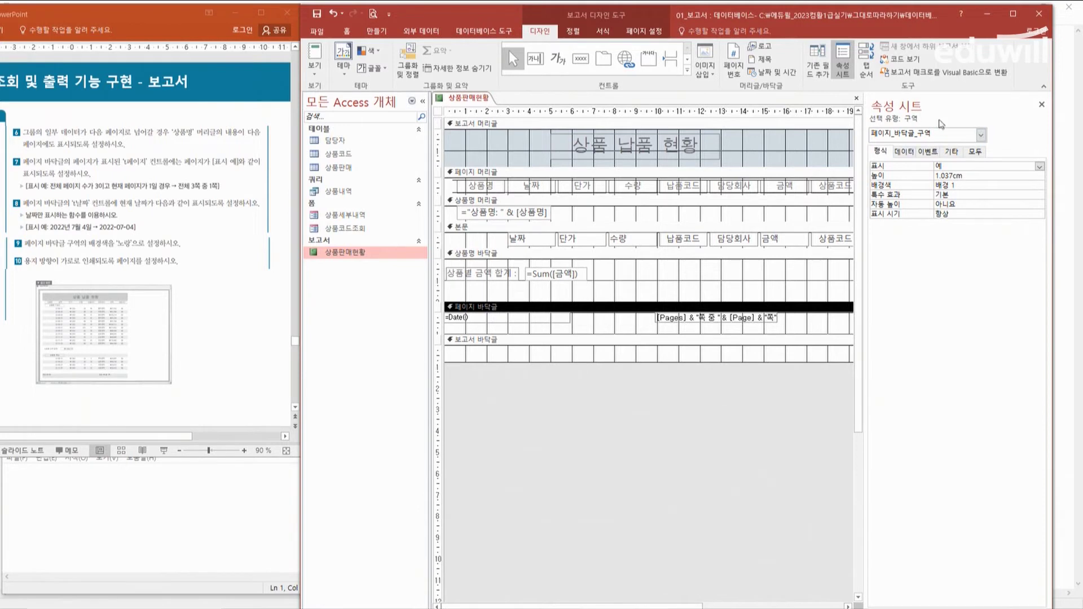
{"action": "left_click", "coordinate": [882, 152]}
{"action": "left_click", "coordinate": [985, 185]}
{"action": "left_click", "coordinate": [1031, 185]}
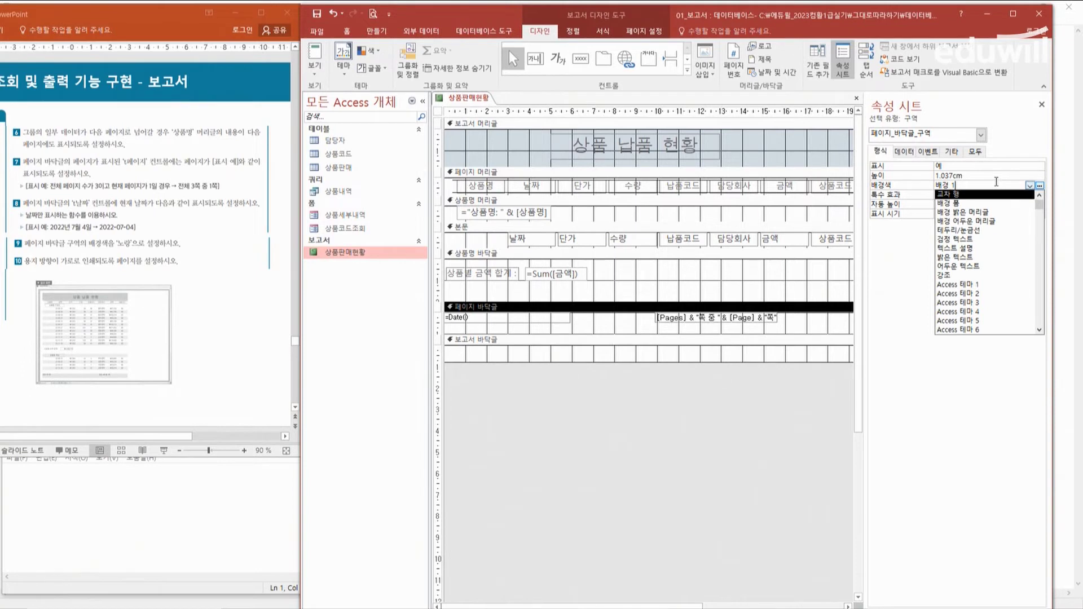
{"action": "left_click", "coordinate": [1040, 187]}
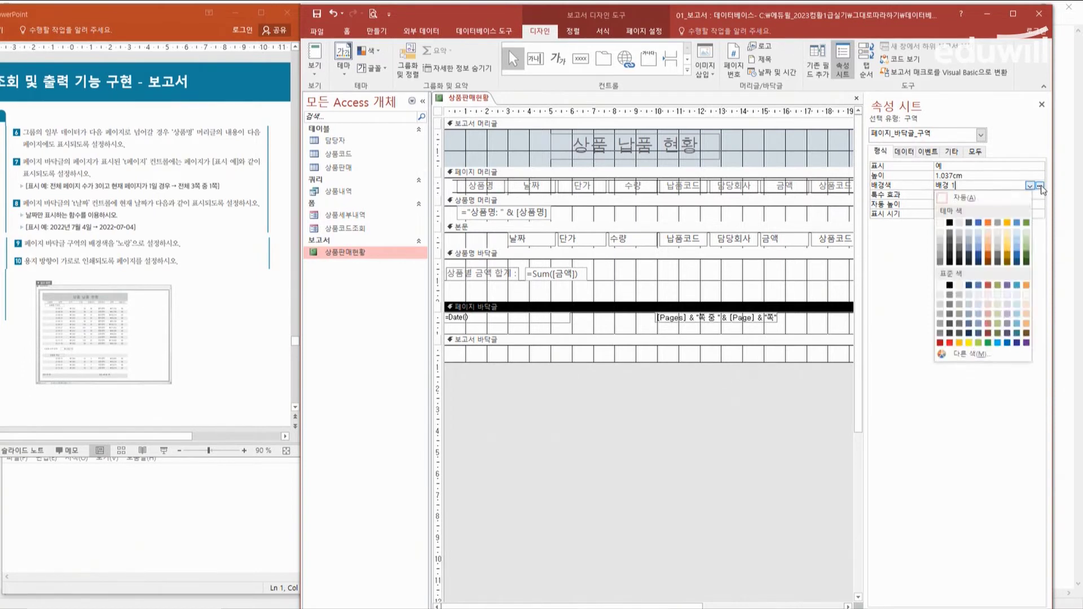
{"action": "left_click", "coordinate": [969, 343]}
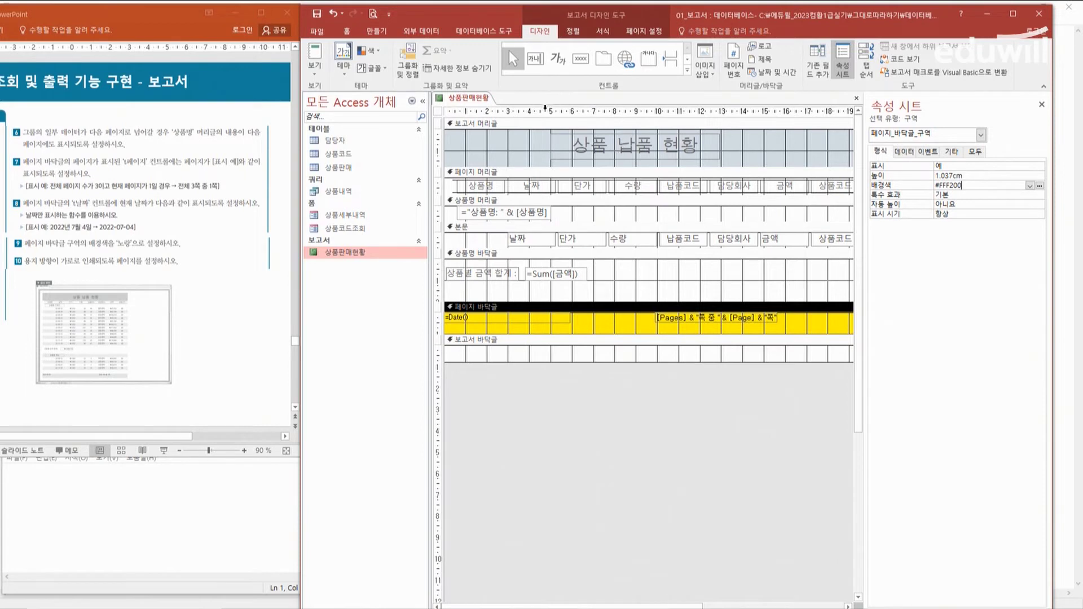
Set the page orientation of the 상품판매현황 report to landscape (가로).
{"action": "left_click", "coordinate": [656, 34]}
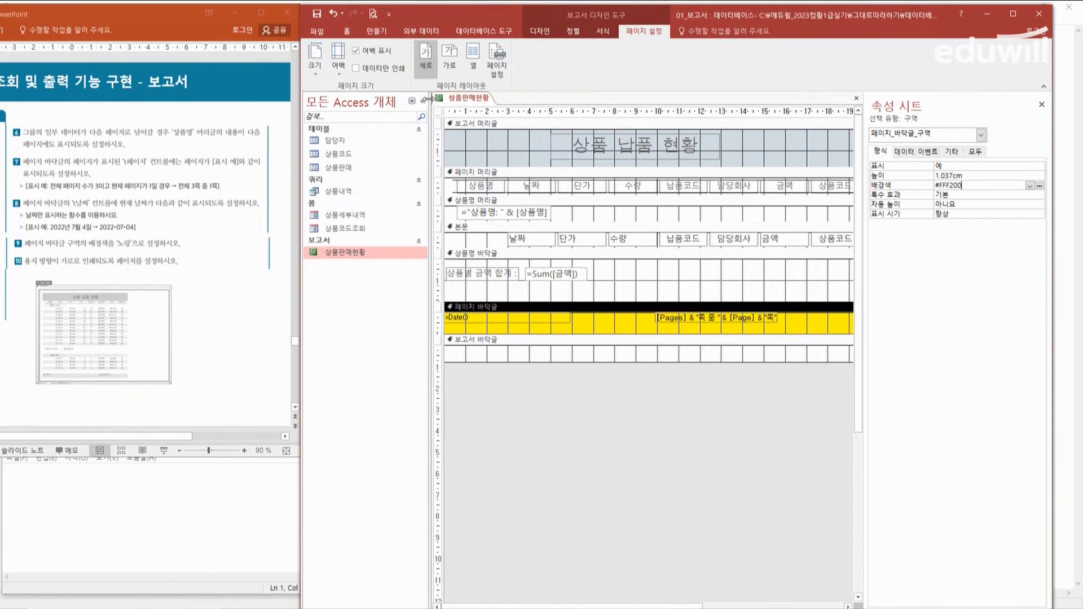
{"action": "left_click", "coordinate": [451, 67]}
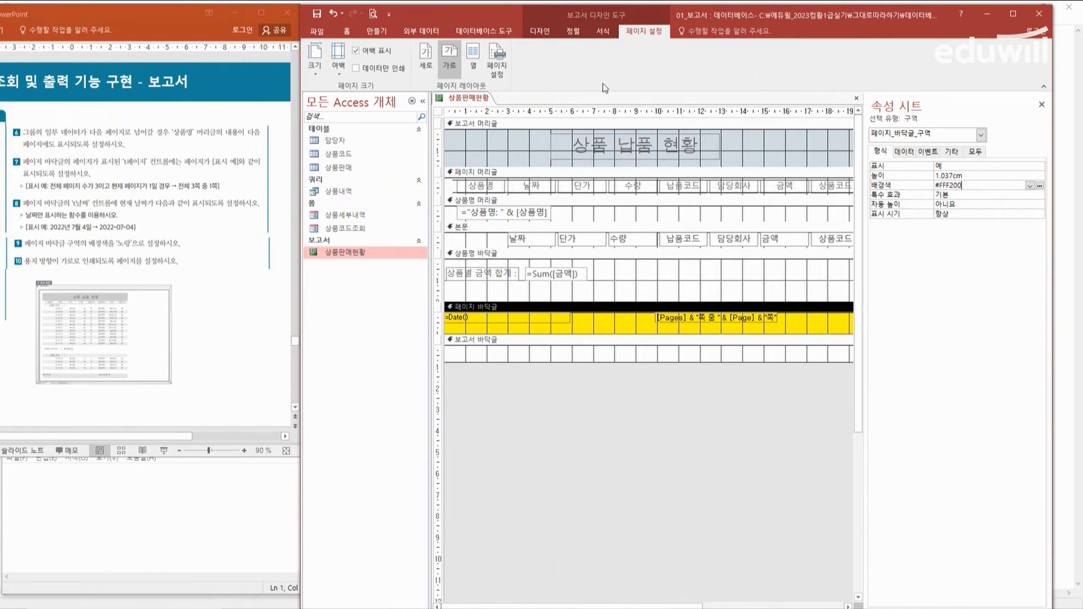
{"action": "left_click", "coordinate": [537, 32]}
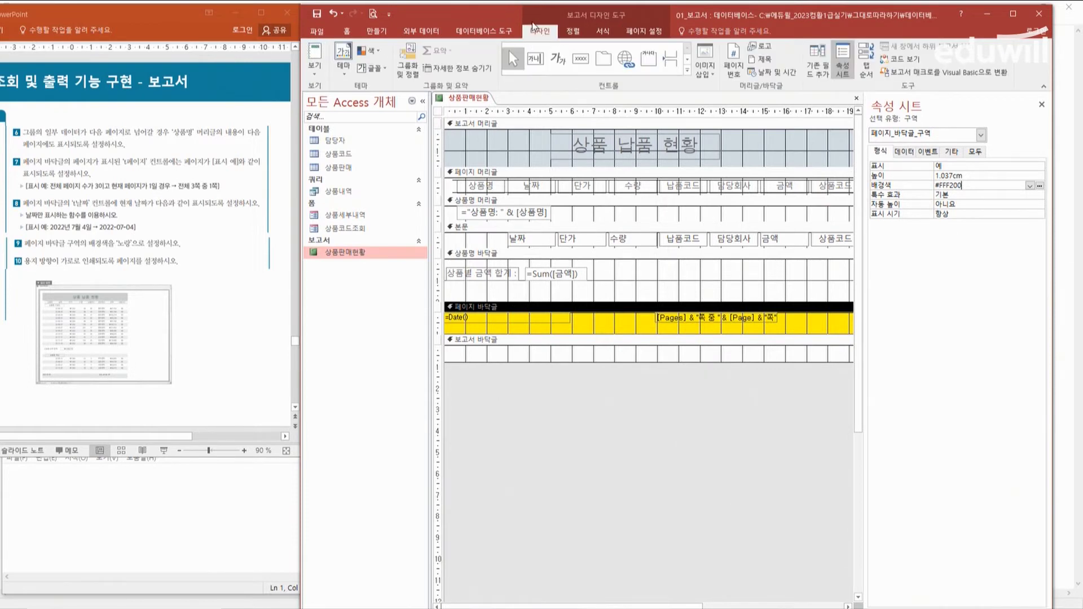
Check the footer colour and page orientation of the report in print preview, from title to page footer, and close the preview.
{"action": "left_click", "coordinate": [316, 76]}
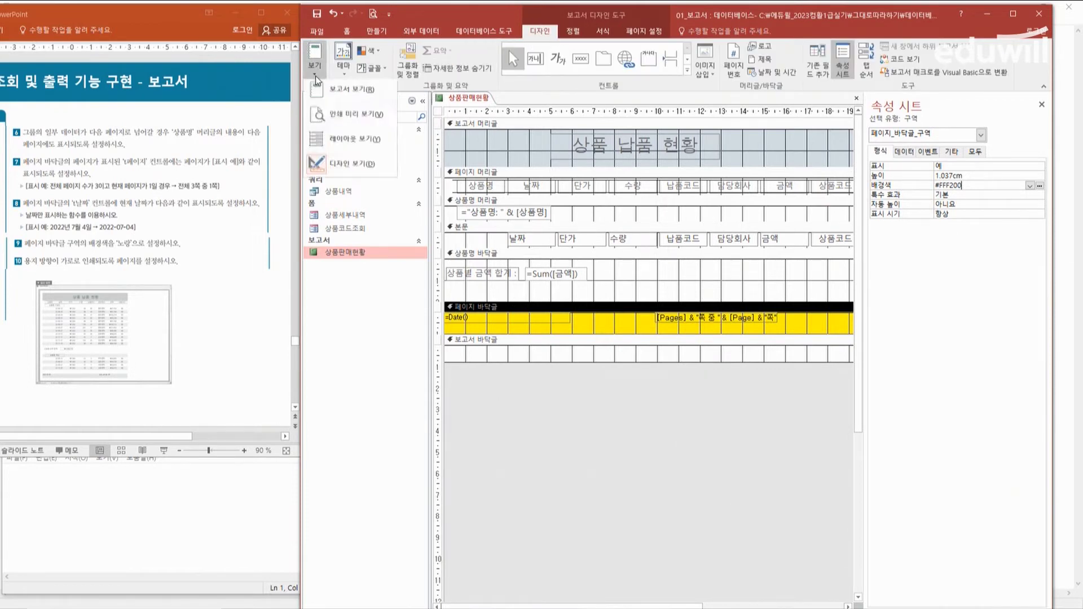
{"action": "left_click", "coordinate": [351, 125]}
{"action": "scroll", "coordinate": [784, 403], "scroll_direction": "down", "scroll_amount": 2}
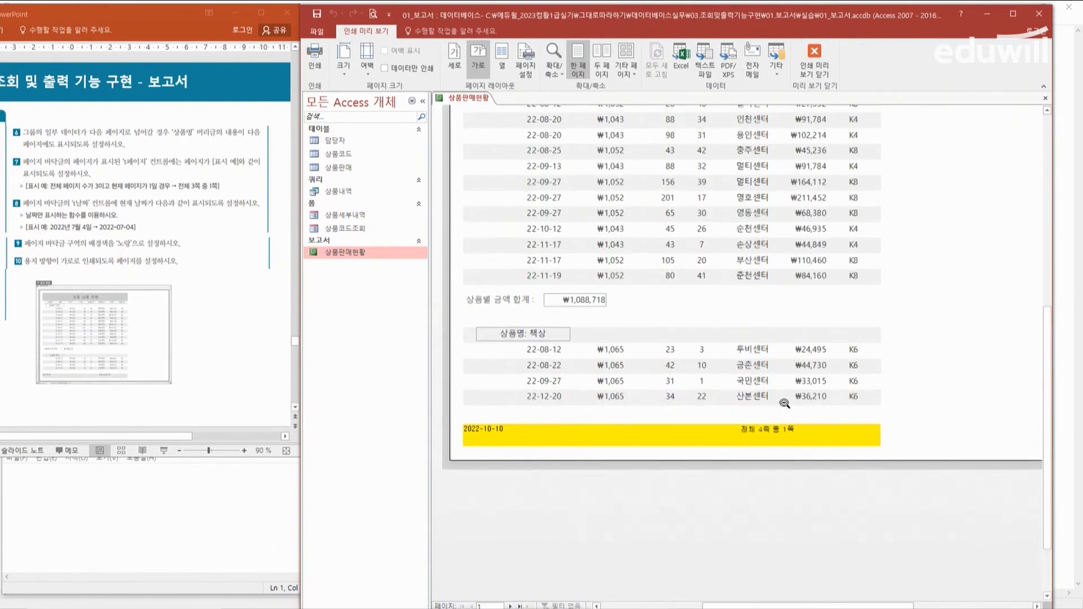
{"action": "scroll", "coordinate": [784, 404], "scroll_direction": "up", "scroll_amount": 5}
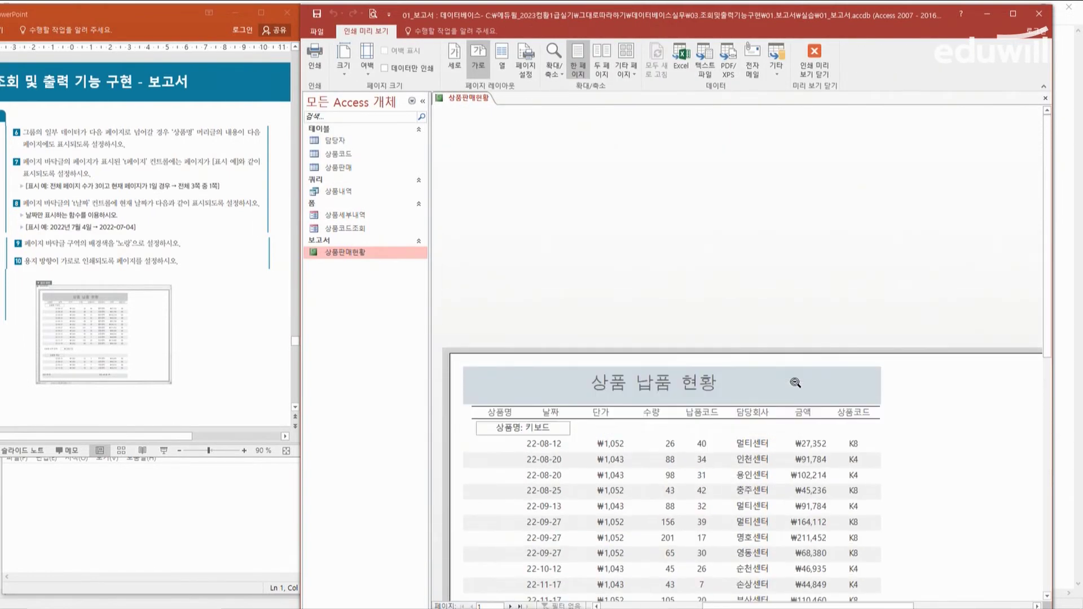
{"action": "scroll", "coordinate": [795, 383], "scroll_direction": "down", "scroll_amount": 5}
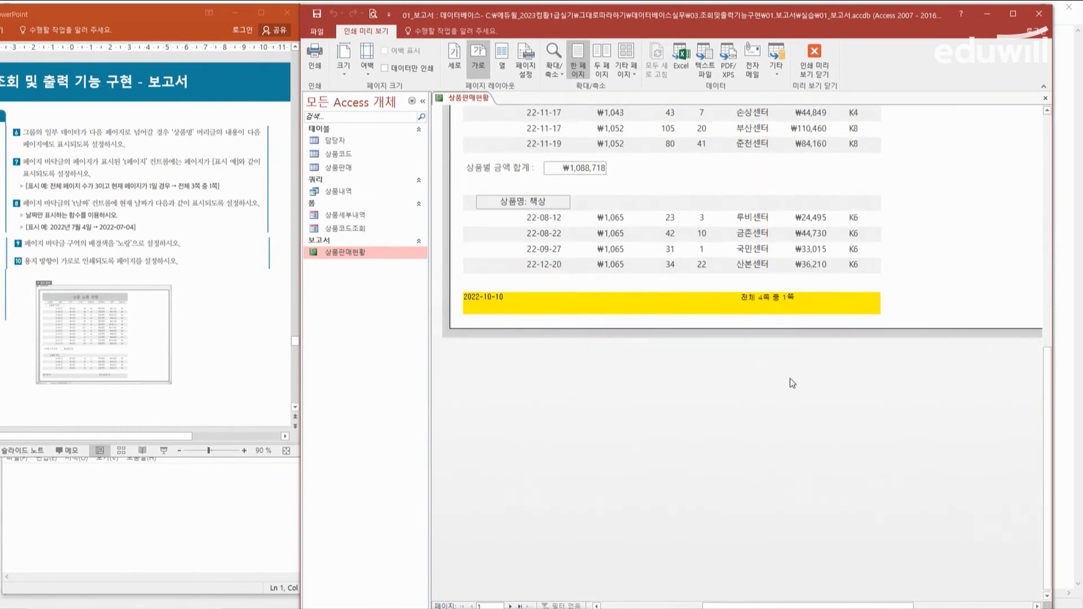
{"action": "scroll", "coordinate": [790, 378], "scroll_direction": "up", "scroll_amount": 4}
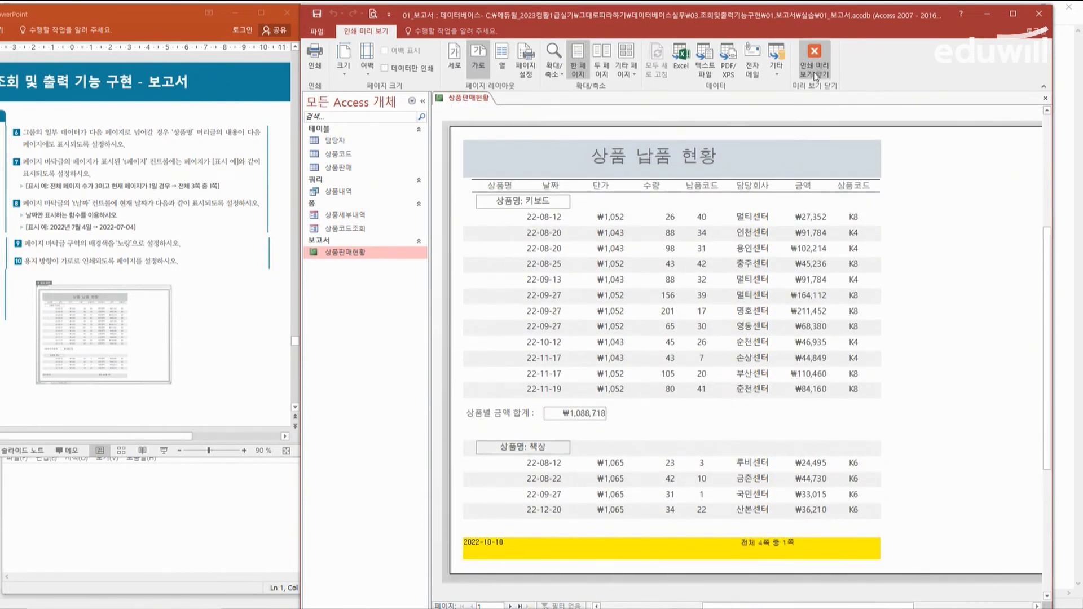
{"action": "left_click", "coordinate": [814, 68]}
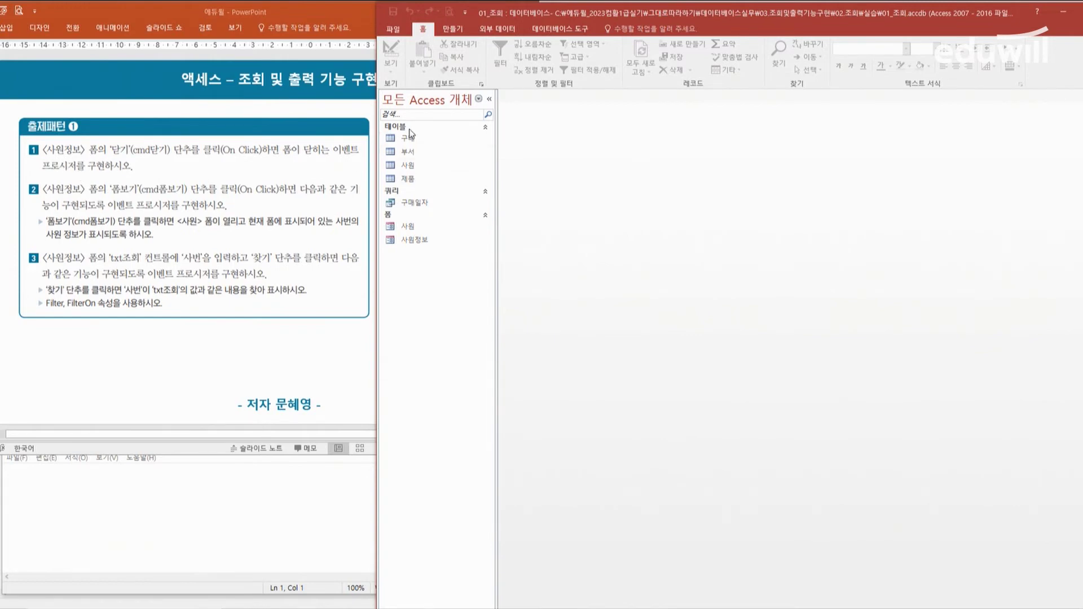
Open the 사원정보 form in design view and create an On Click event procedure for the cmd닫기 button with the code builder.
{"action": "right_click", "coordinate": [411, 244]}
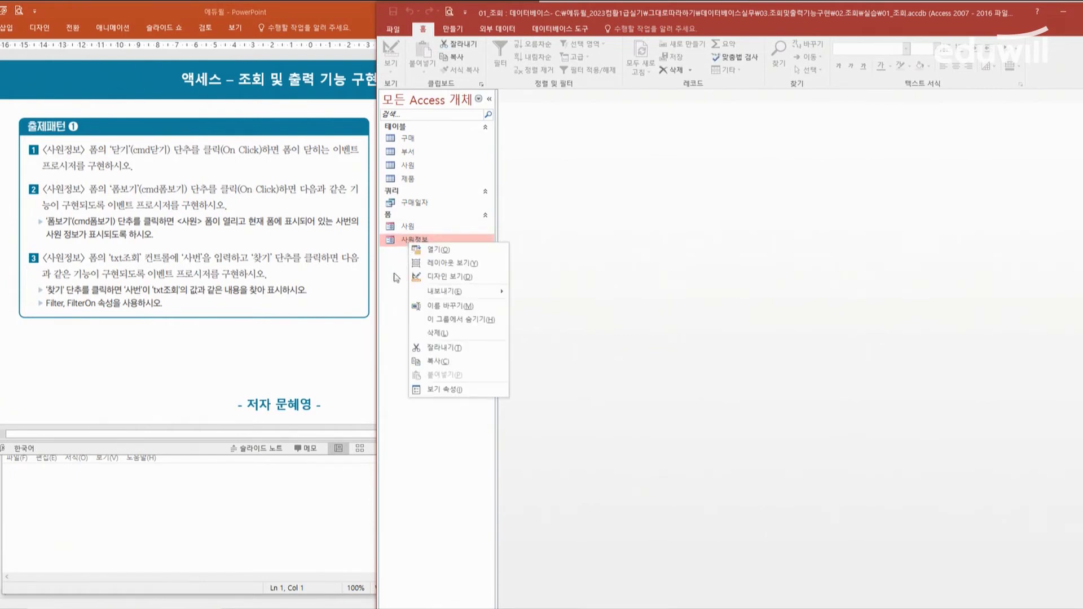
{"action": "left_click", "coordinate": [439, 276]}
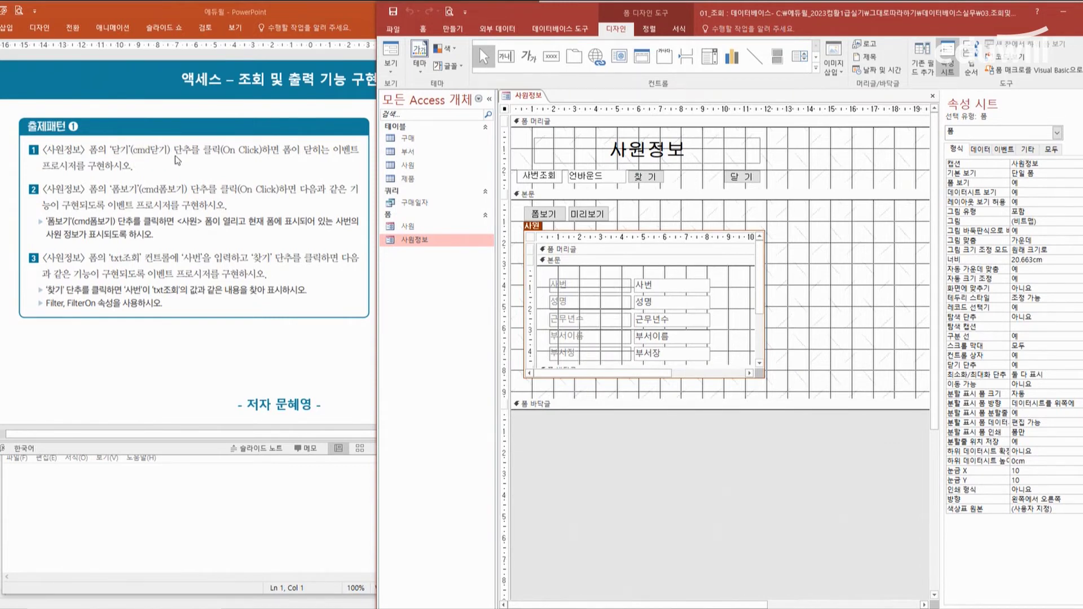
{"action": "left_click", "coordinate": [746, 180]}
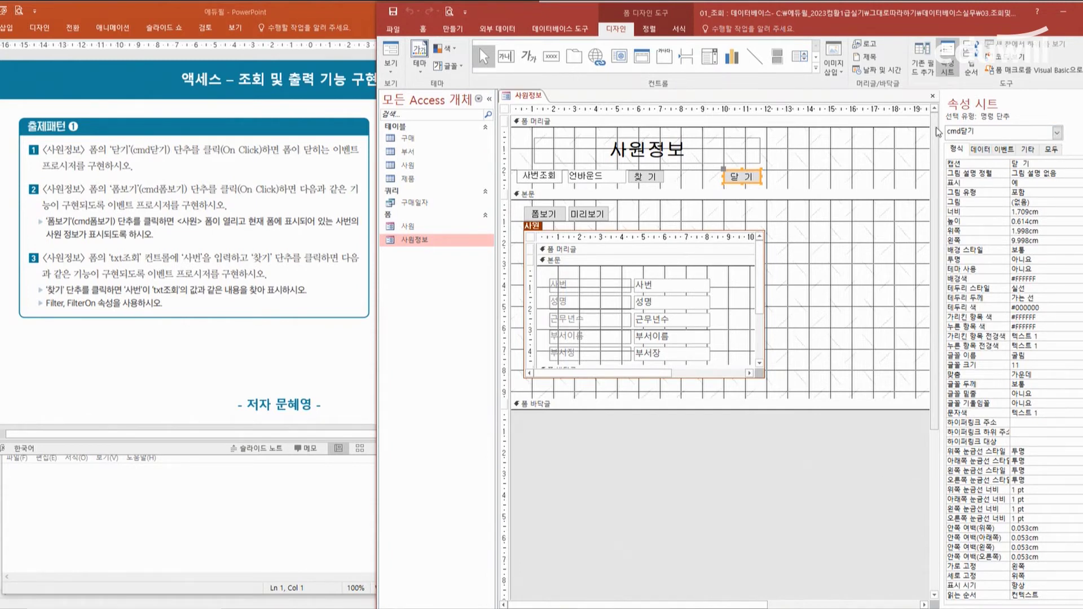
{"action": "left_click", "coordinate": [1010, 150]}
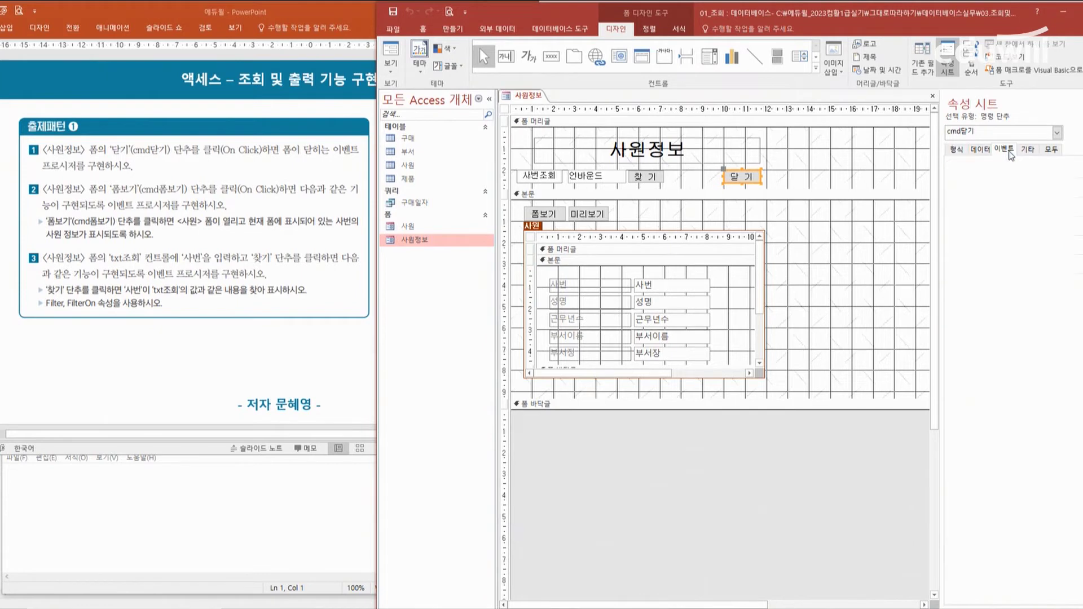
{"action": "left_click_drag", "start_coordinate": [939, 165], "coordinate": [927, 165]}
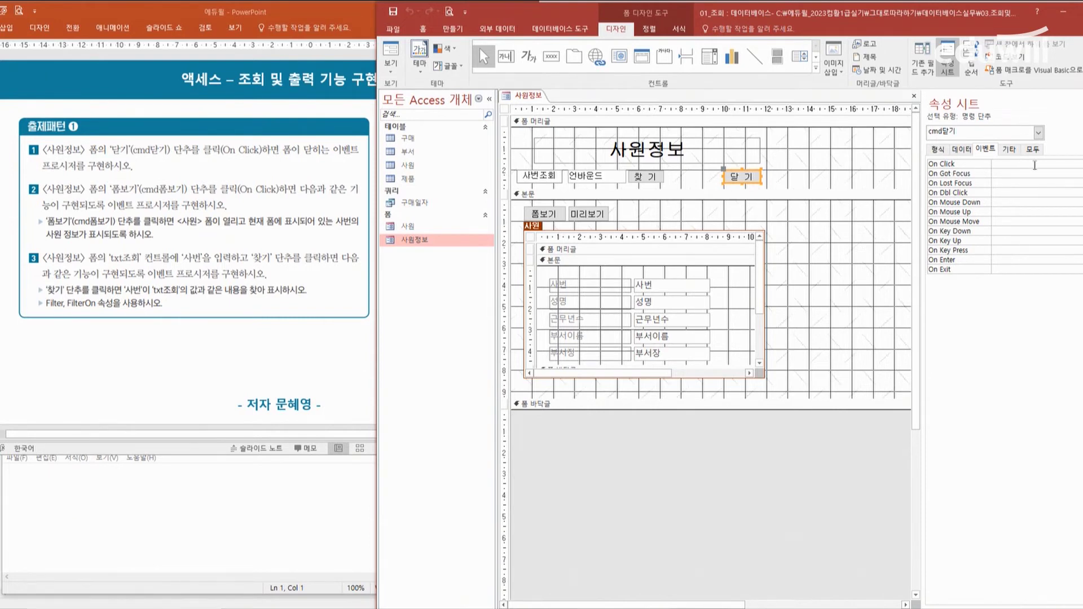
{"action": "left_click_drag", "start_coordinate": [982, 16], "coordinate": [937, 16]}
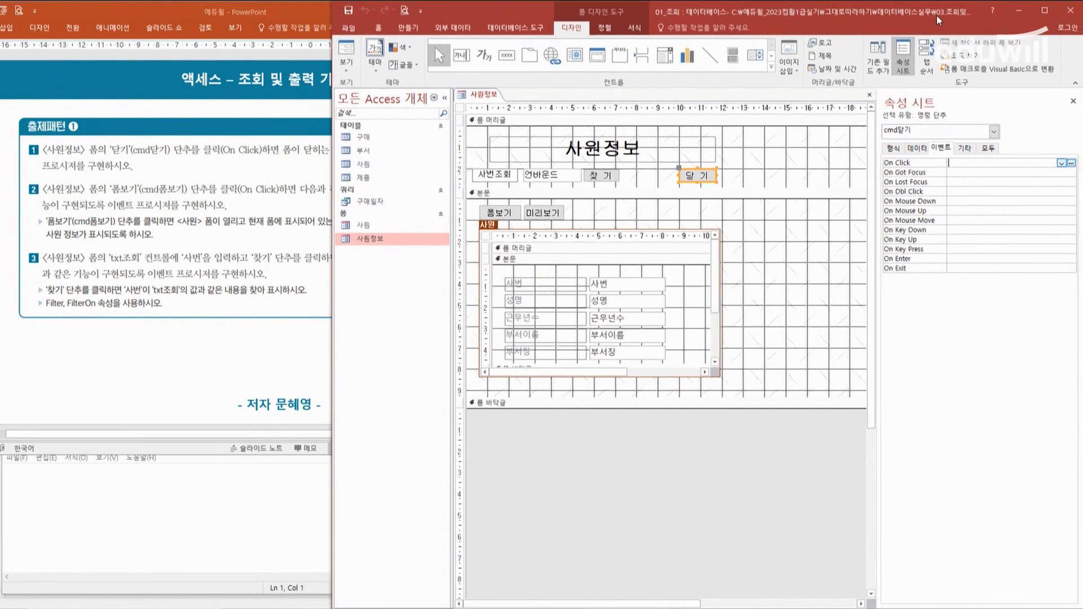
{"action": "left_click", "coordinate": [1071, 163]}
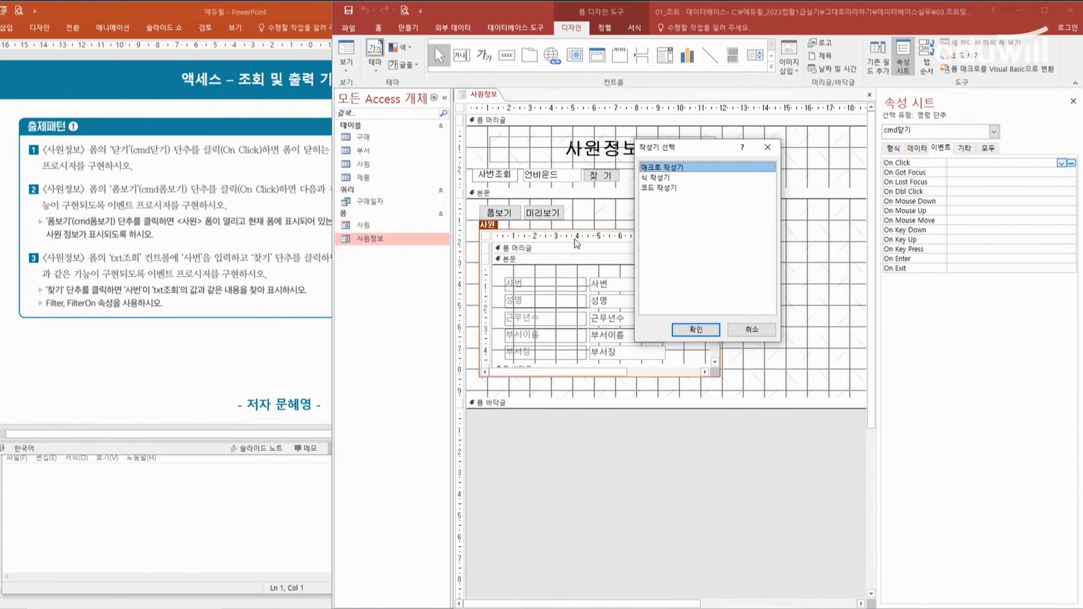
{"action": "left_click", "coordinate": [661, 188]}
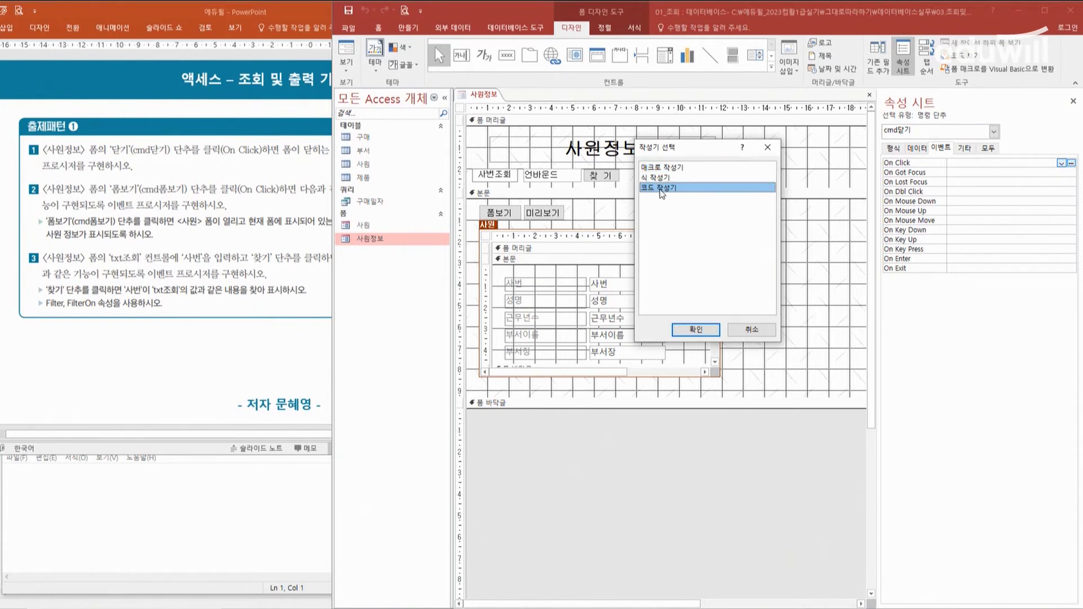
{"action": "left_click", "coordinate": [689, 332]}
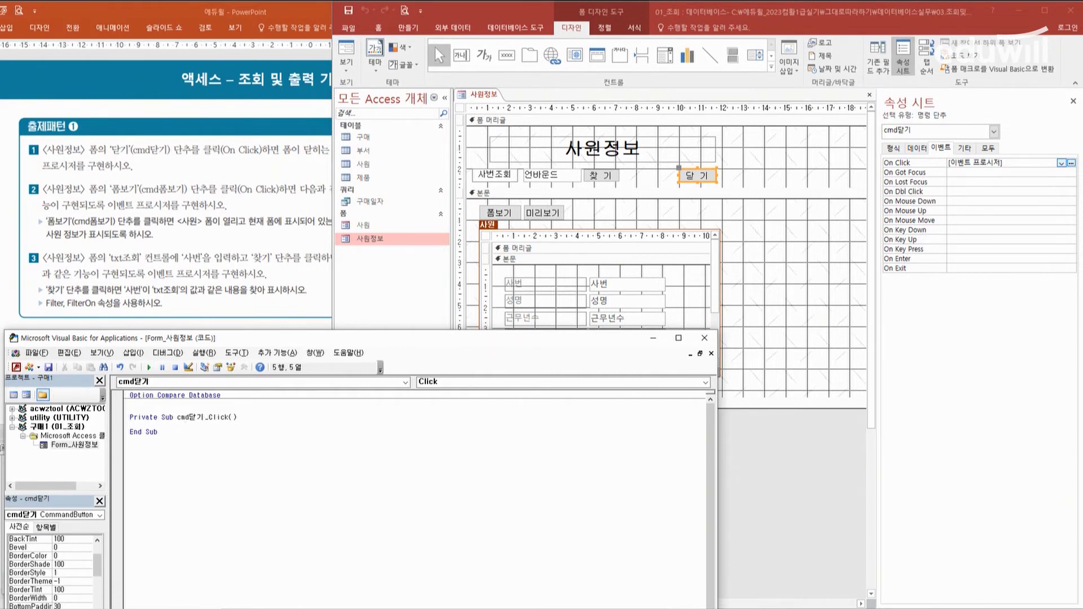
Write the statement DoCmd.Close in the cmd닫기 click procedure and close the code editor.
{"action": "type", "text": "ocmd."}
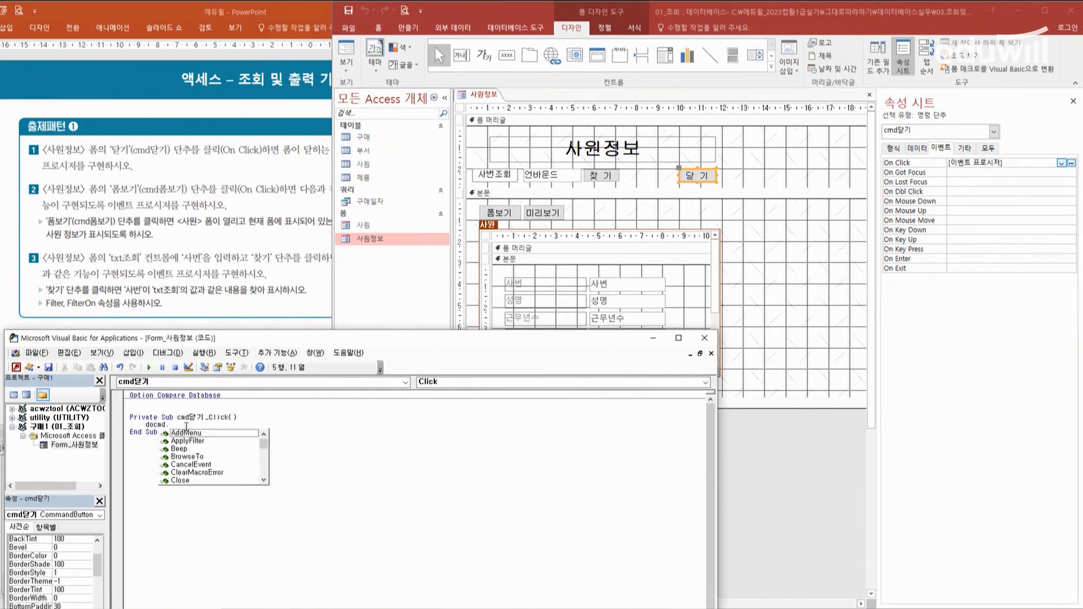
{"action": "key", "text": "Down"}
{"action": "key", "text": "Down"}
{"action": "key", "text": "Down"}
{"action": "key", "text": "Down"}
{"action": "key", "text": "Down"}
{"action": "key", "text": "Down"}
{"action": "key", "text": "Down"}
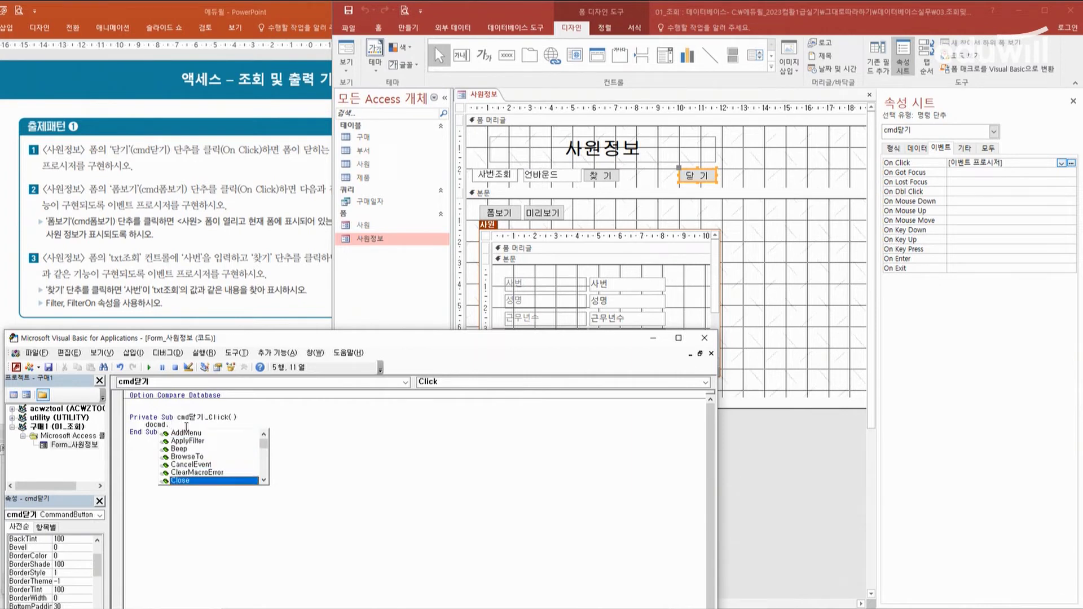
{"action": "key", "text": "Tab"}
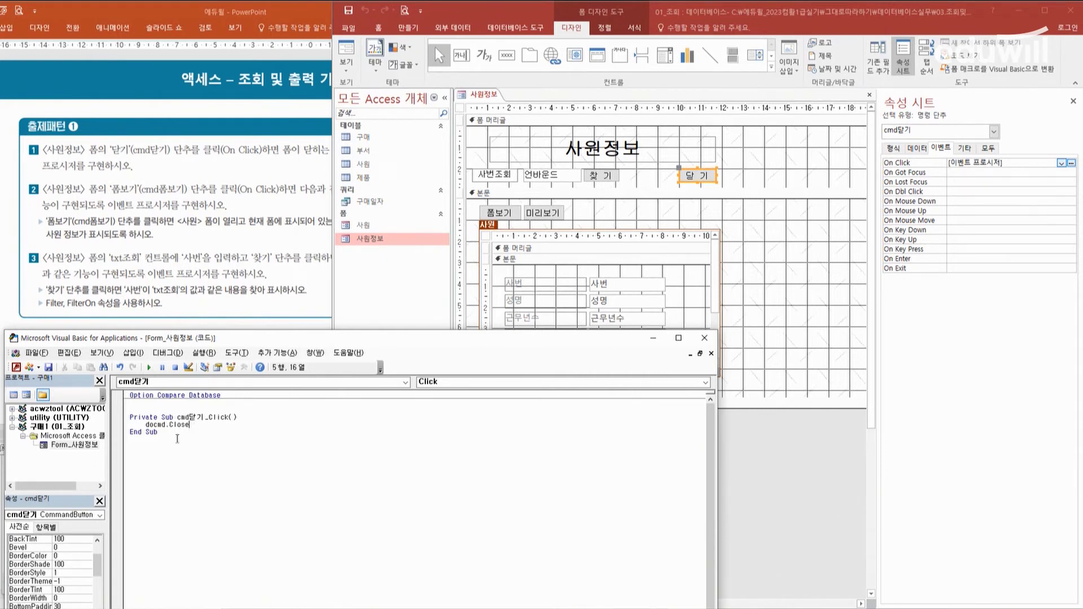
{"action": "left_click", "coordinate": [704, 338]}
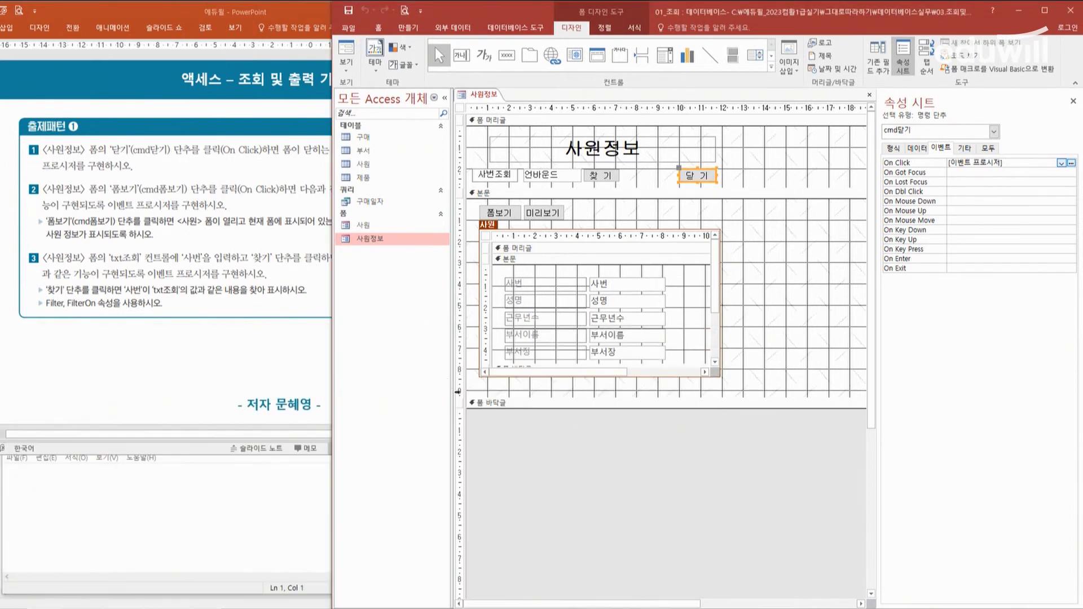
Test the 닫기 button of the 사원정보 form in form view, saving the design changes as the form closes.
{"action": "double_click", "coordinate": [380, 244]}
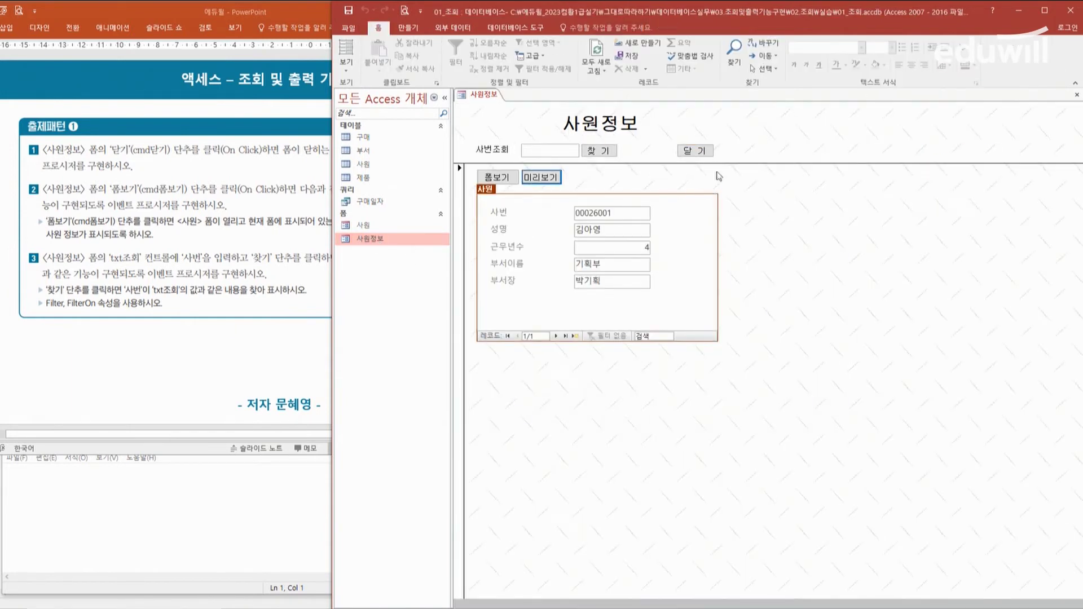
{"action": "left_click", "coordinate": [695, 151]}
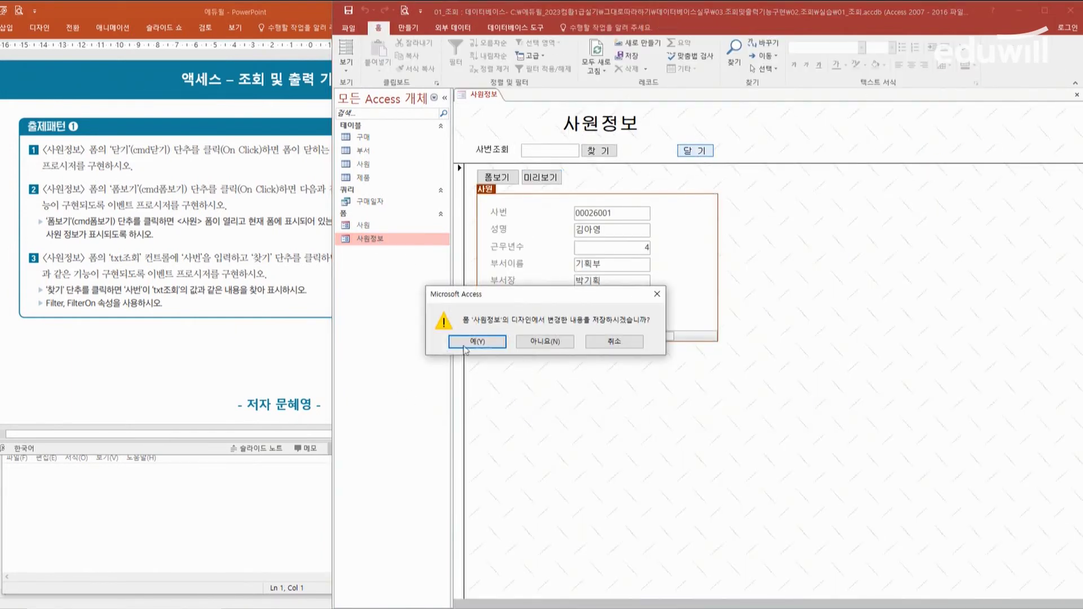
{"action": "left_click", "coordinate": [499, 343]}
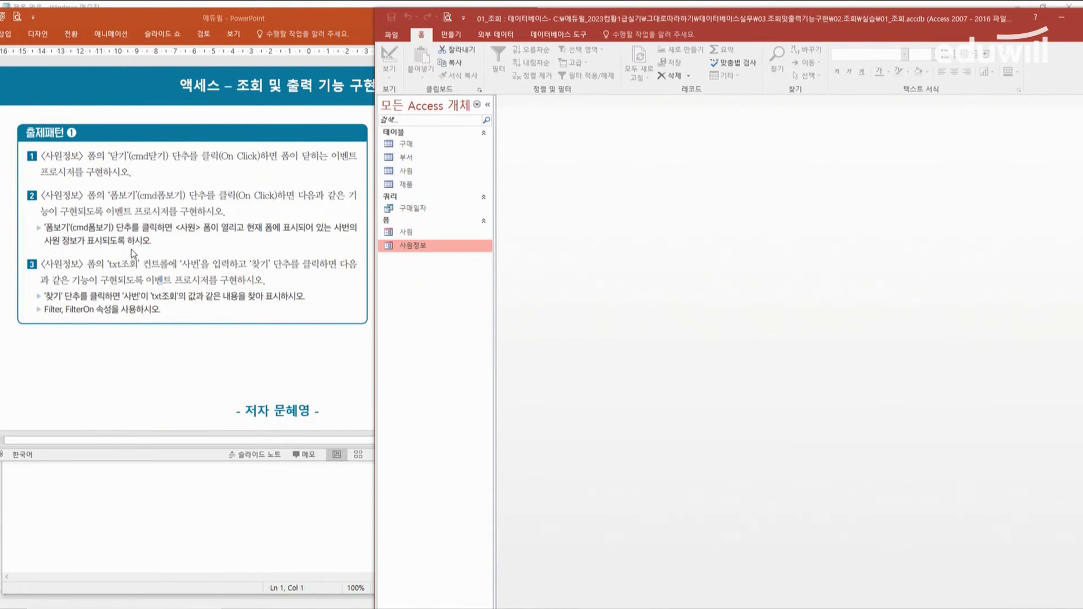
Open the 사원정보 form in design view and look up the name property of the subform's 사번 text box.
{"action": "right_click", "coordinate": [416, 252]}
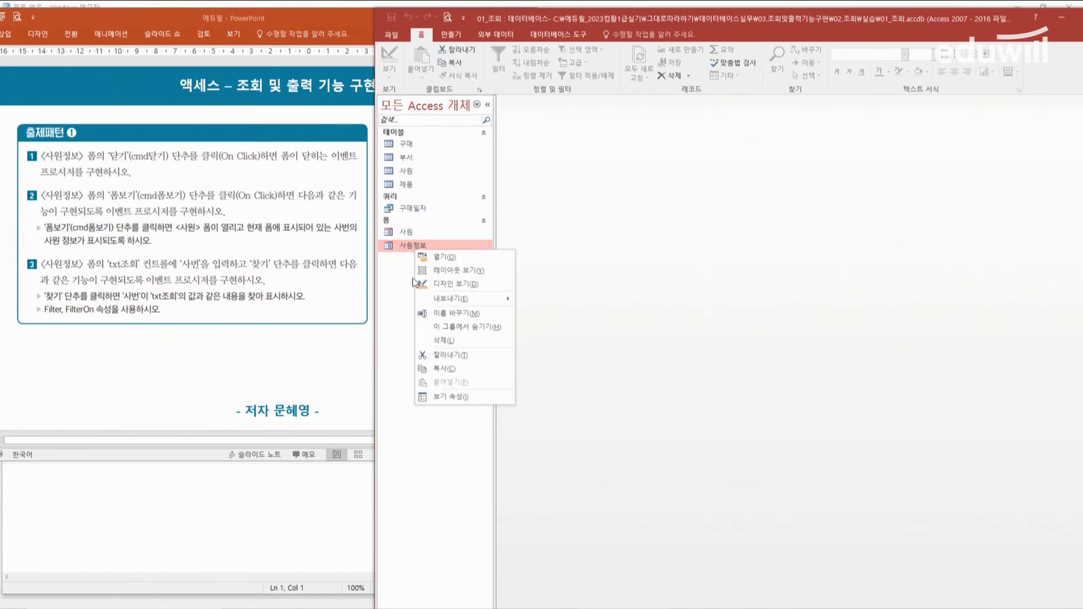
{"action": "left_click", "coordinate": [452, 285]}
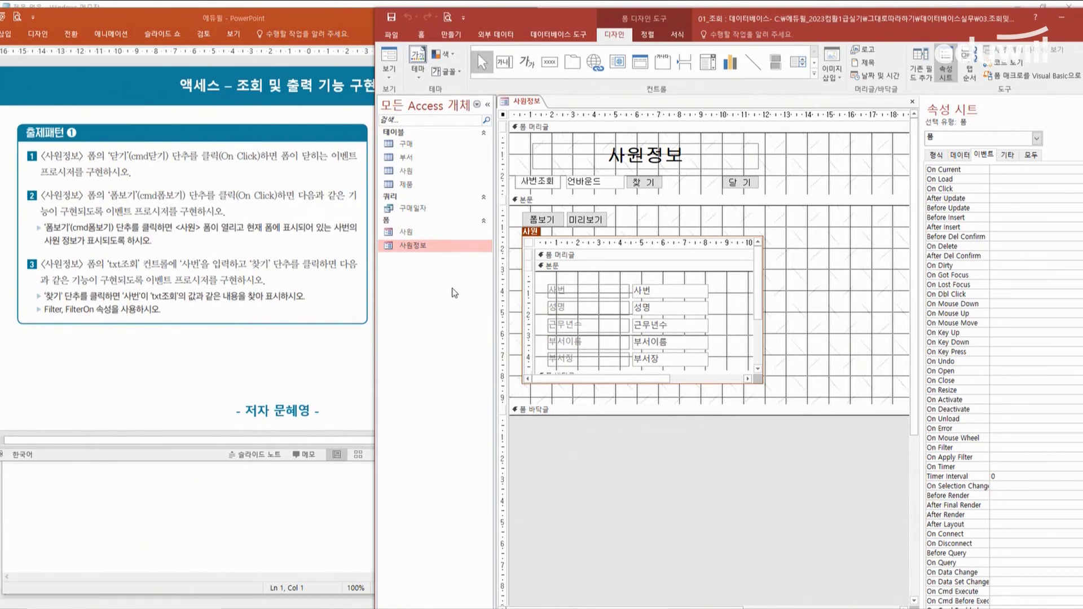
{"action": "left_click", "coordinate": [550, 220]}
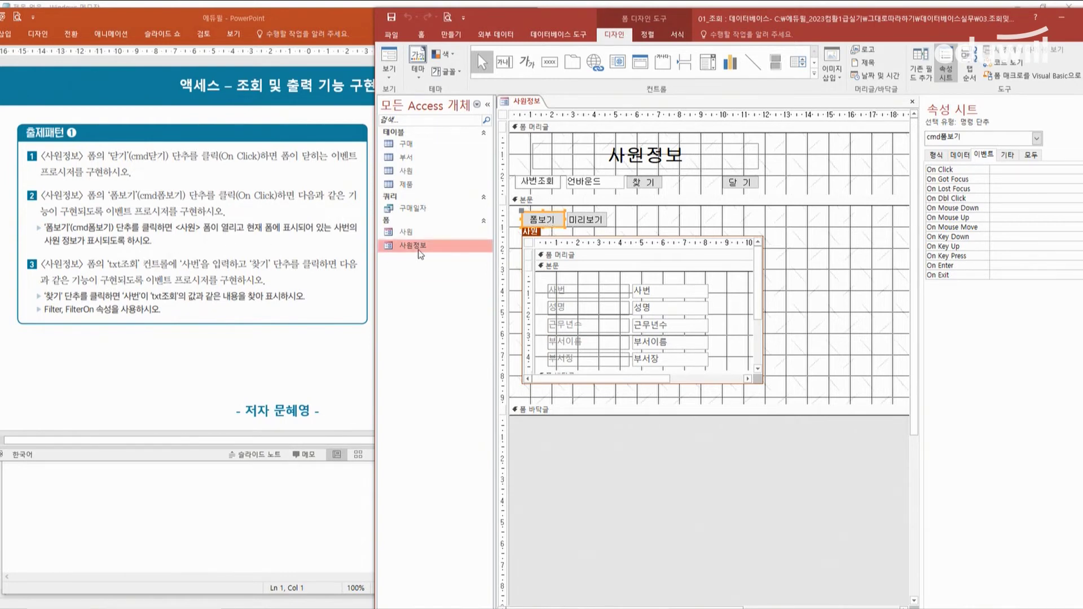
{"action": "left_click", "coordinate": [674, 294]}
{"action": "left_click", "coordinate": [674, 294]}
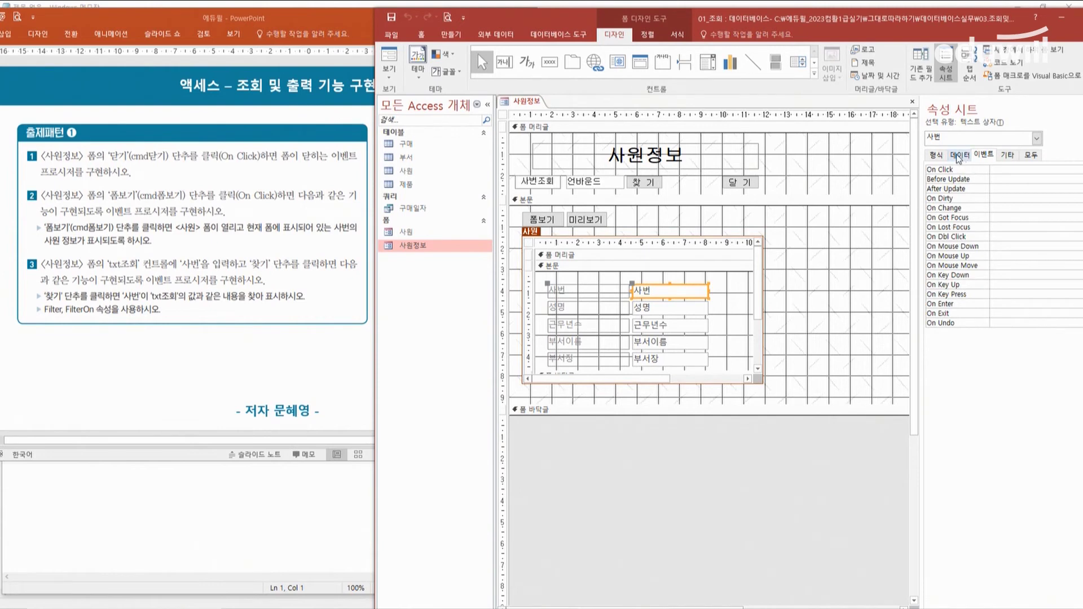
{"action": "left_click", "coordinate": [1014, 155]}
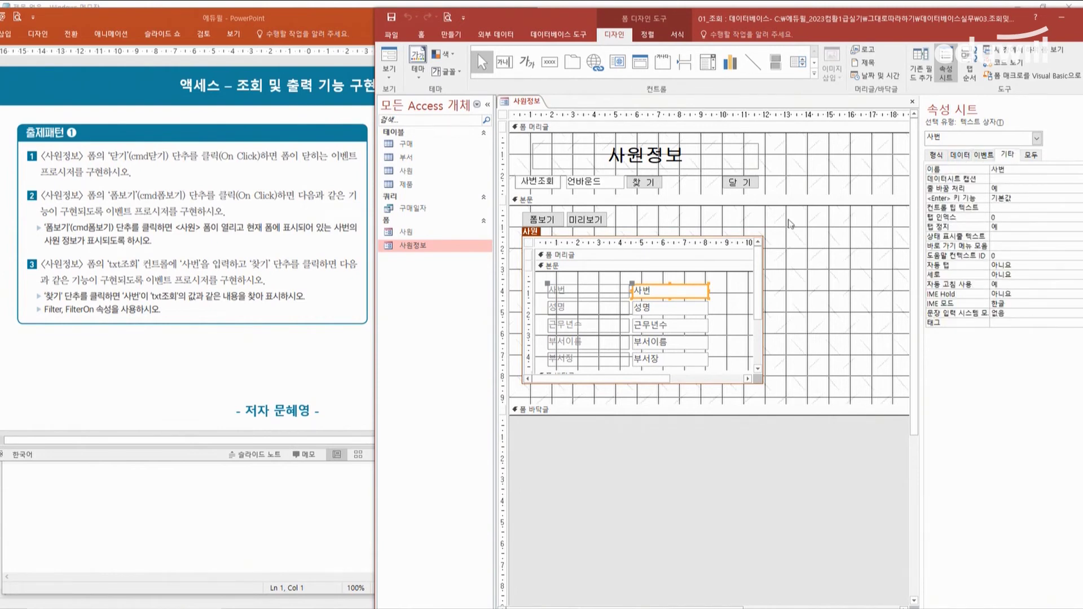
Create an On Click event procedure for the cmd폼보기 button with the code builder.
{"action": "left_click", "coordinate": [544, 218]}
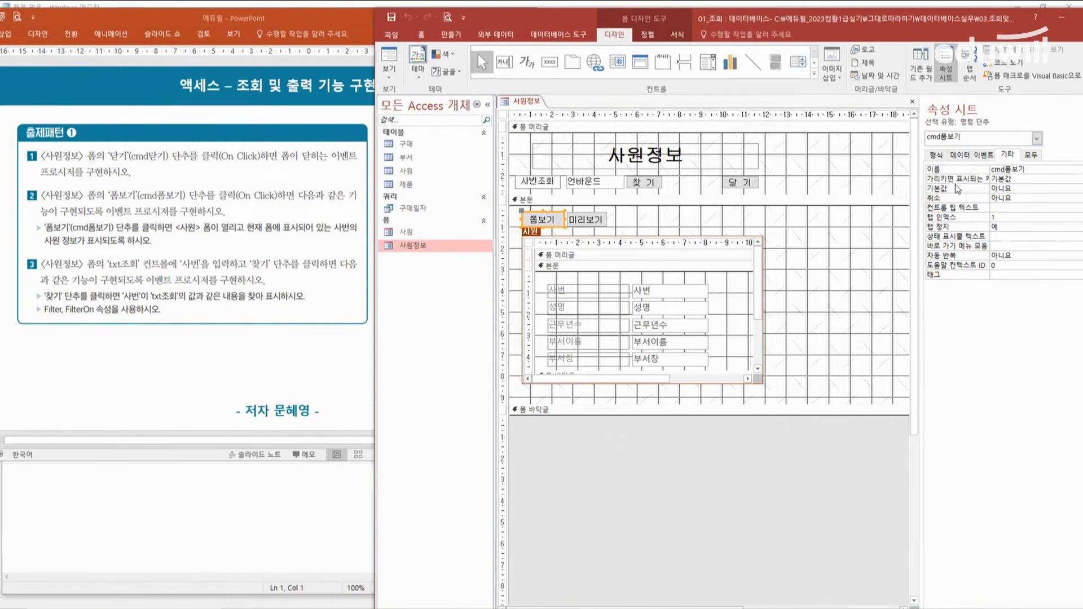
{"action": "left_click", "coordinate": [985, 156]}
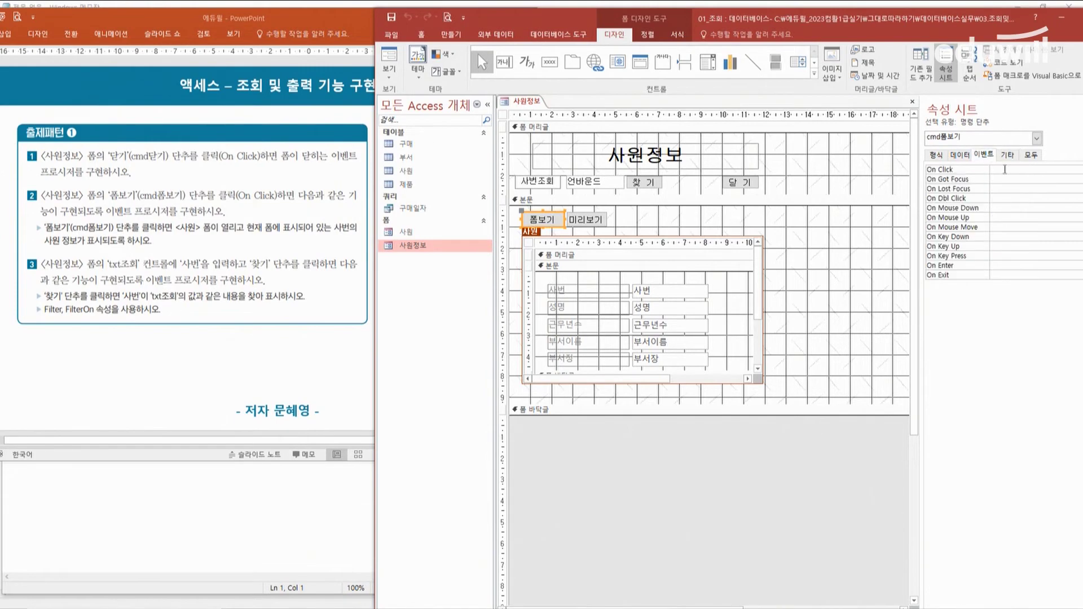
{"action": "left_click_drag", "start_coordinate": [1003, 25], "coordinate": [953, 19]}
{"action": "left_click", "coordinate": [1051, 167]}
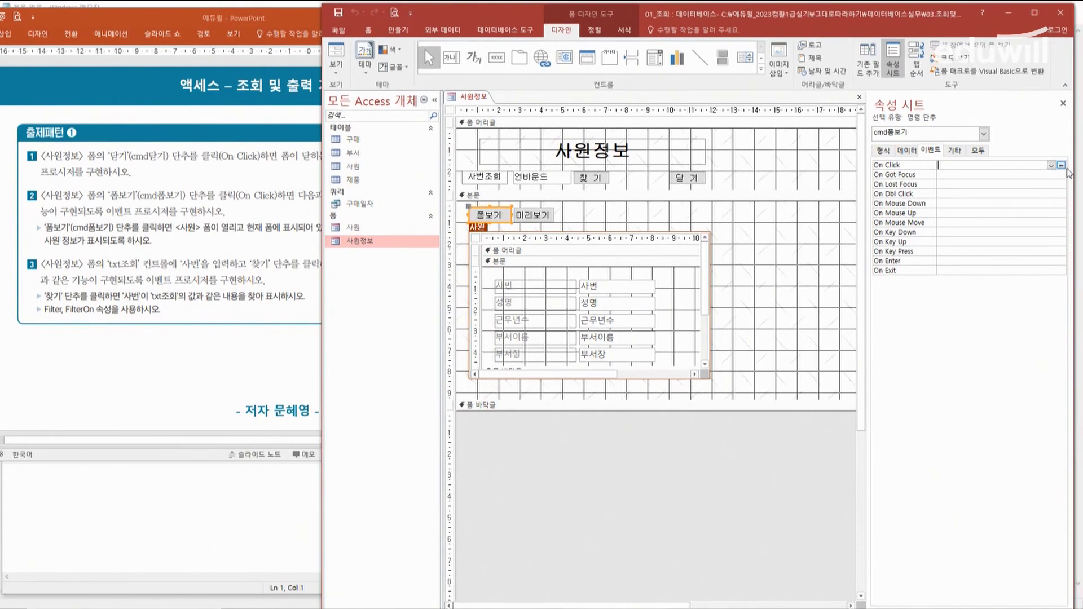
{"action": "left_click", "coordinate": [1062, 166]}
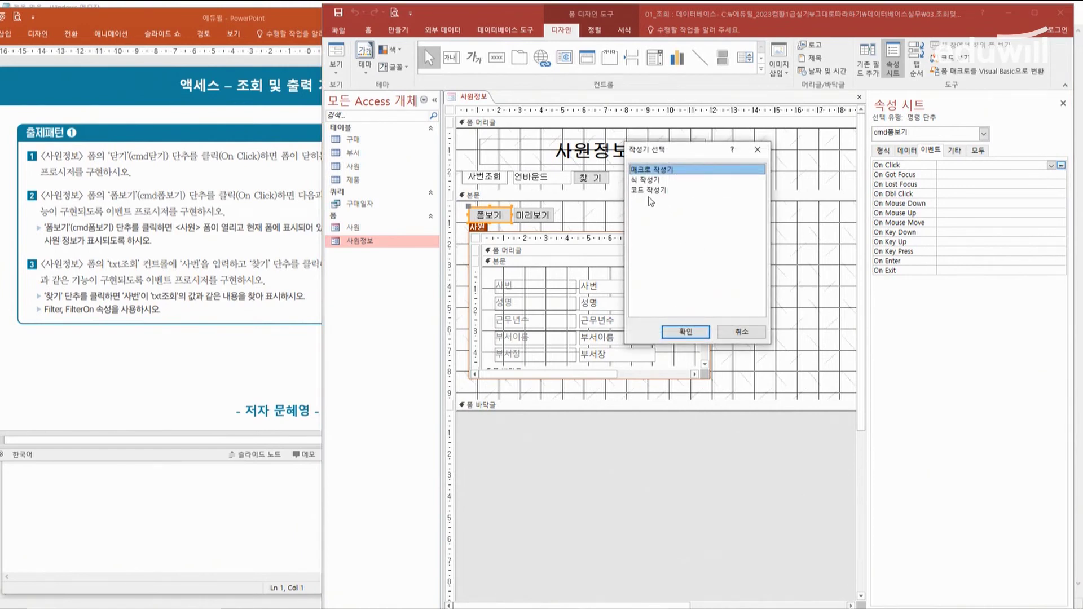
{"action": "left_click", "coordinate": [649, 191]}
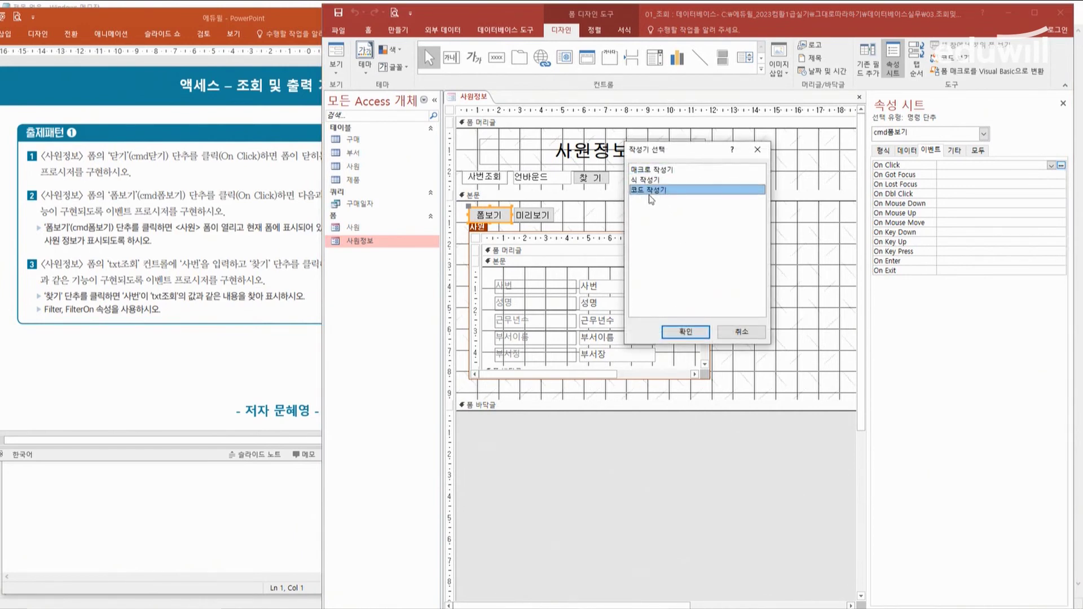
{"action": "left_click", "coordinate": [693, 335]}
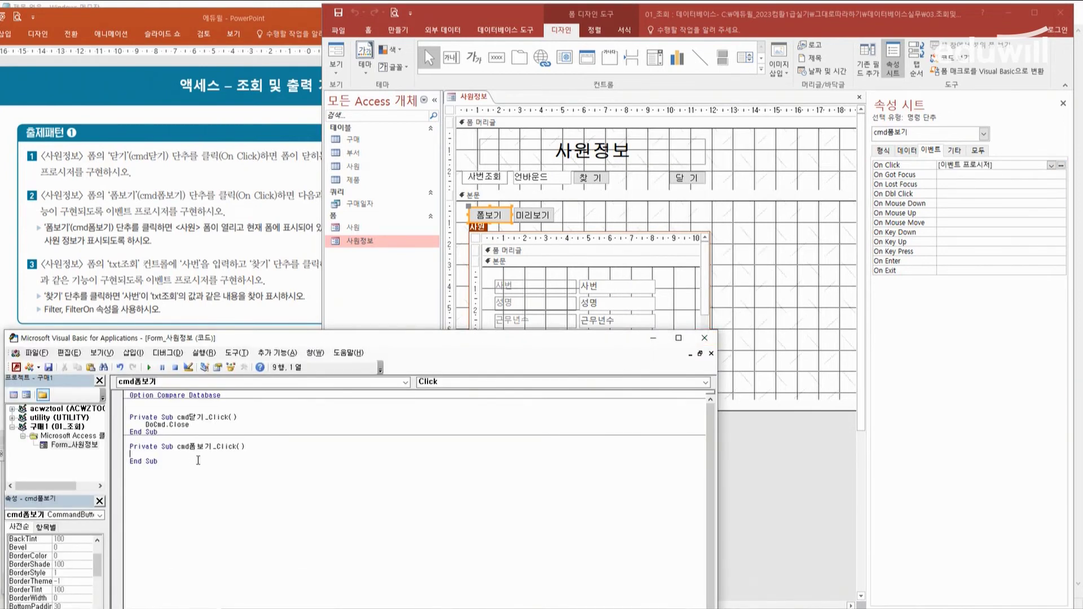
Begin a DoCmd.OpenForm statement in the cmd폼보기 click procedure.
{"action": "type", "text": "애"}
{"action": "type", "text": "do"}
{"action": "type", "text": "cmf"}
{"action": "key", "text": "BackSpace"}
{"action": "type", "text": "d."}
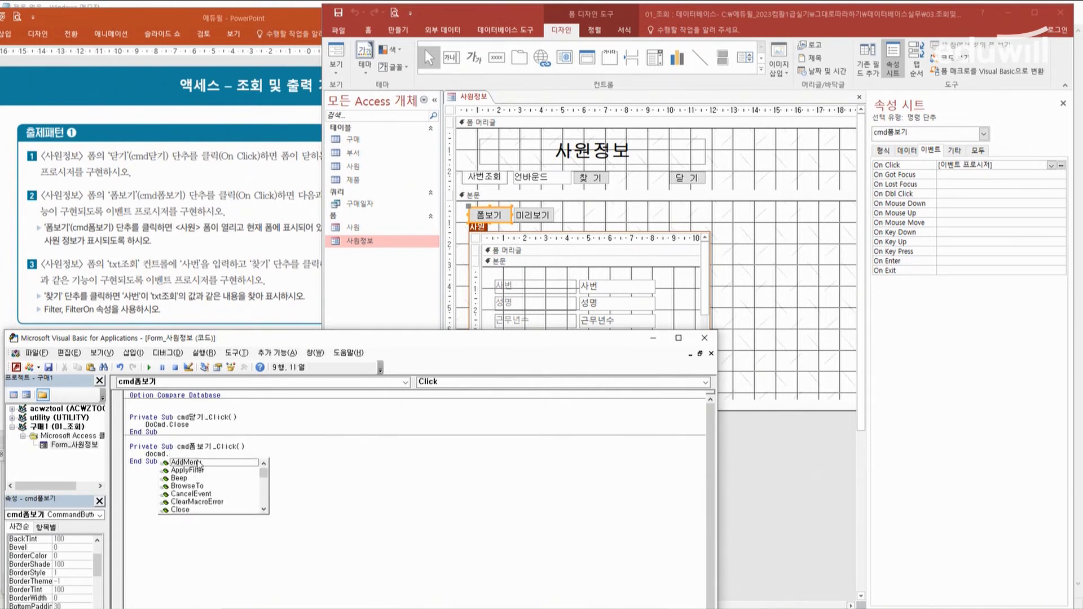
{"action": "type", "text": "open"}
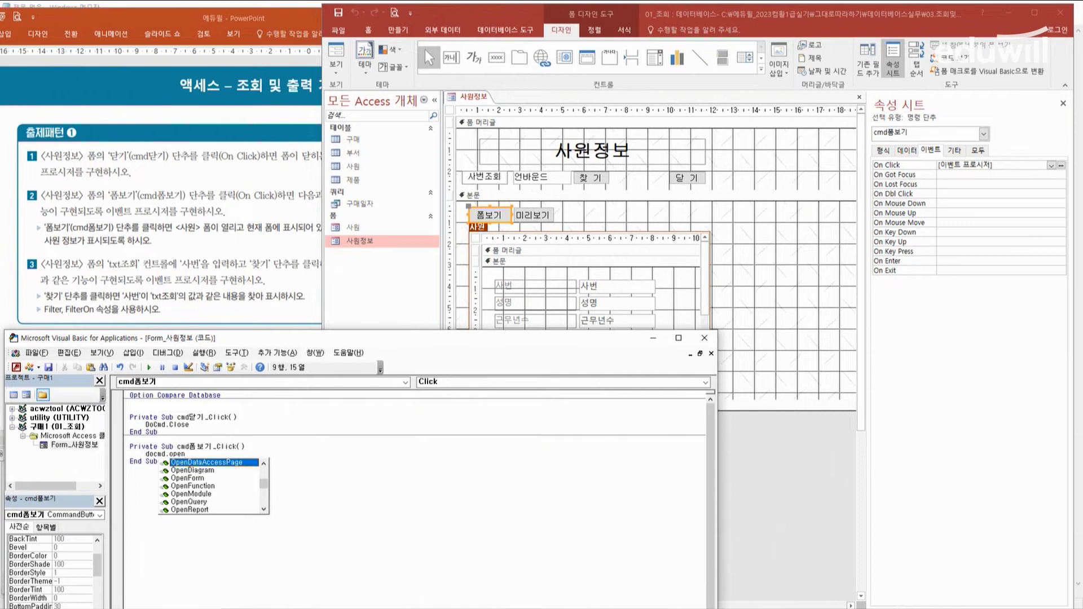
{"action": "key", "text": "Down"}
{"action": "key", "text": "Down"}
{"action": "key", "text": "Tab"}
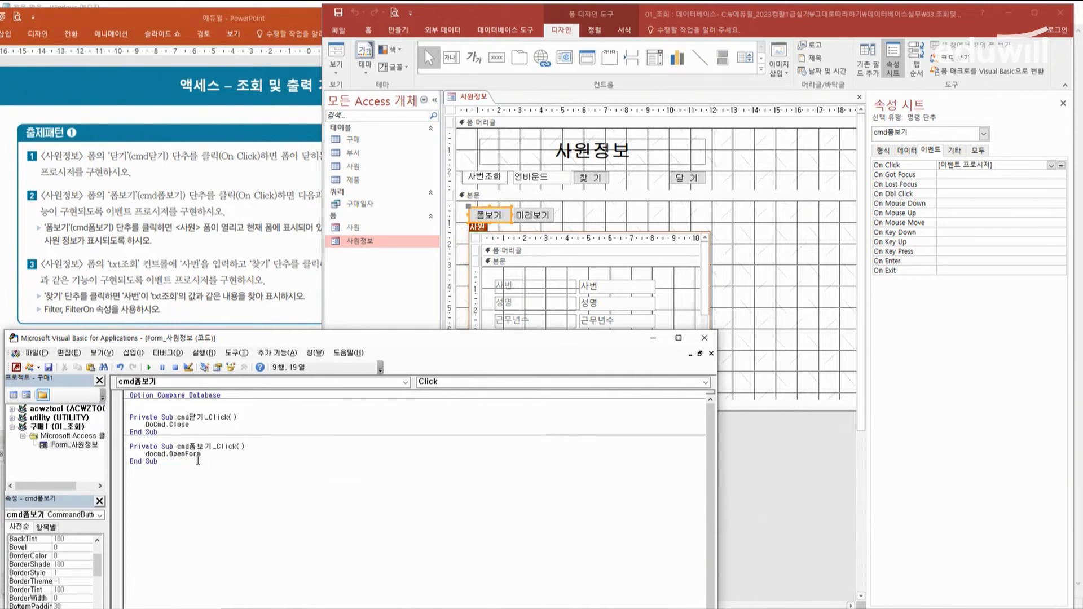
Give the OpenForm statement "사원" as the form name and acNormal as the view.
{"action": "type", "text": "\"사"}
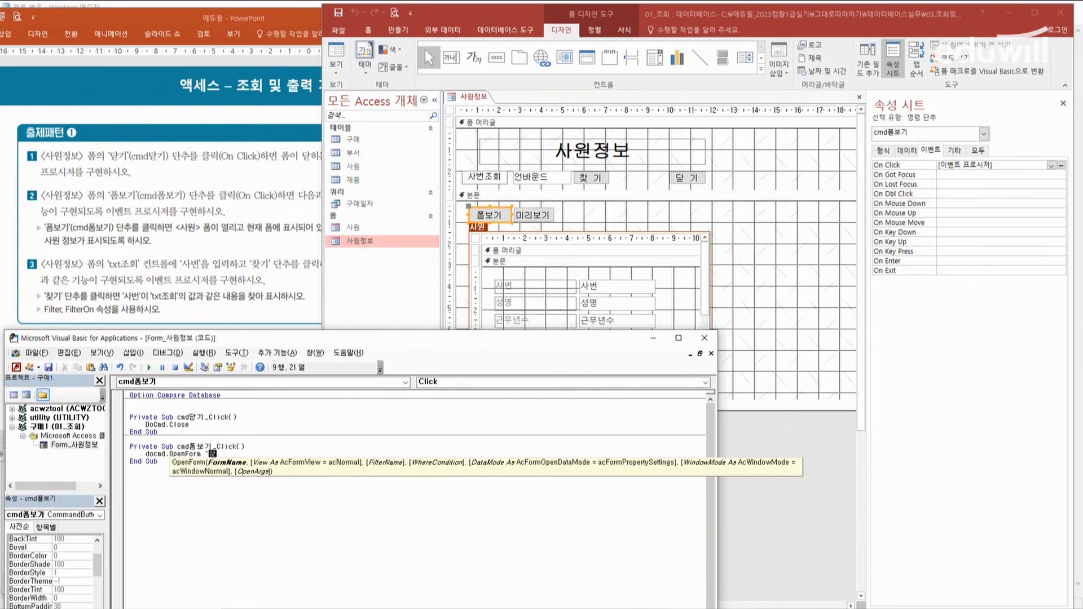
{"action": "type", "text": "원\", "}
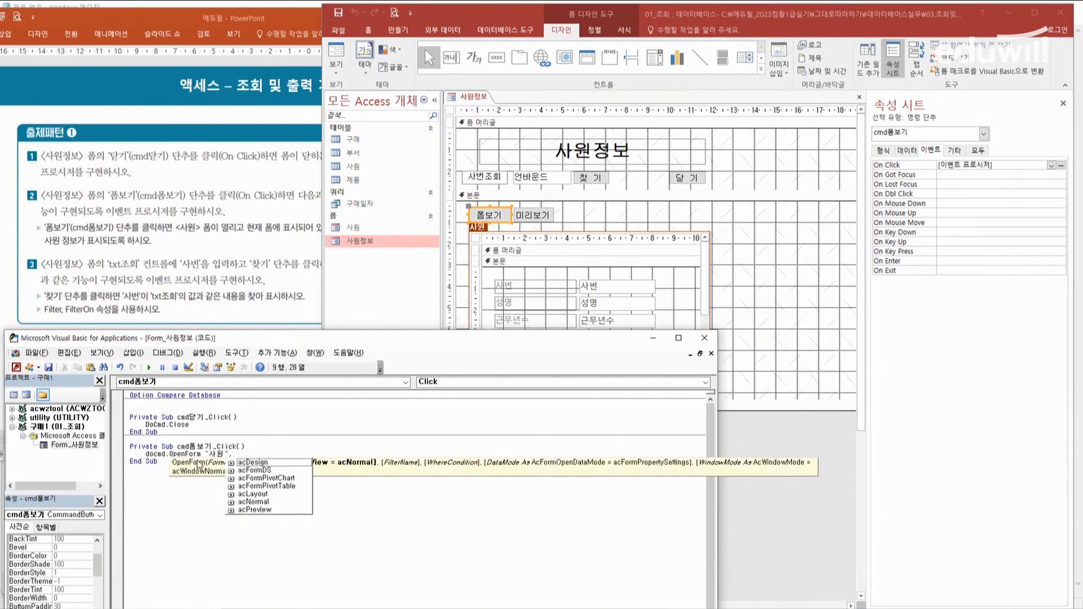
{"action": "type", "text": "ac"}
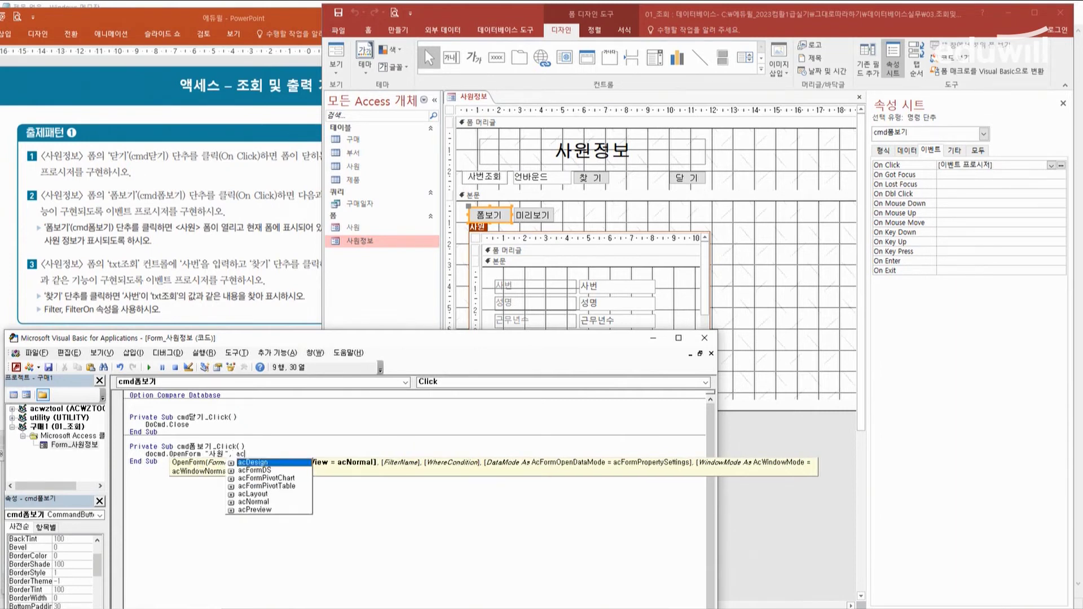
{"action": "key", "text": "Down"}
{"action": "key", "text": "Down"}
{"action": "key", "text": "Down"}
{"action": "key", "text": "Down"}
{"action": "key", "text": "Down"}
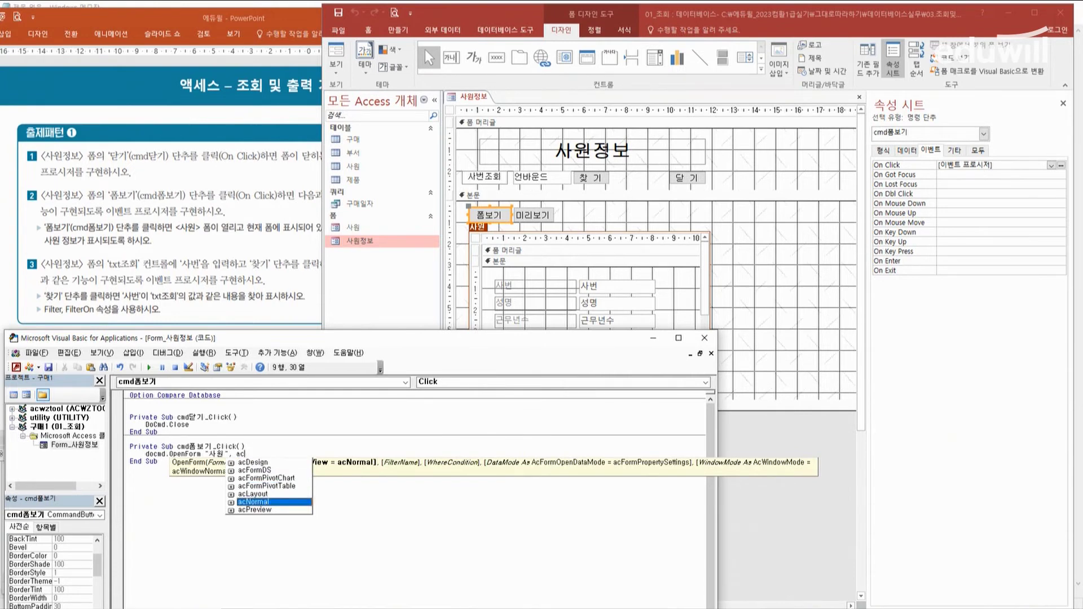
{"action": "key", "text": "Return"}
{"action": "key", "text": "Up"}
{"action": "key", "text": "End"}
{"action": "type", "text": ","}
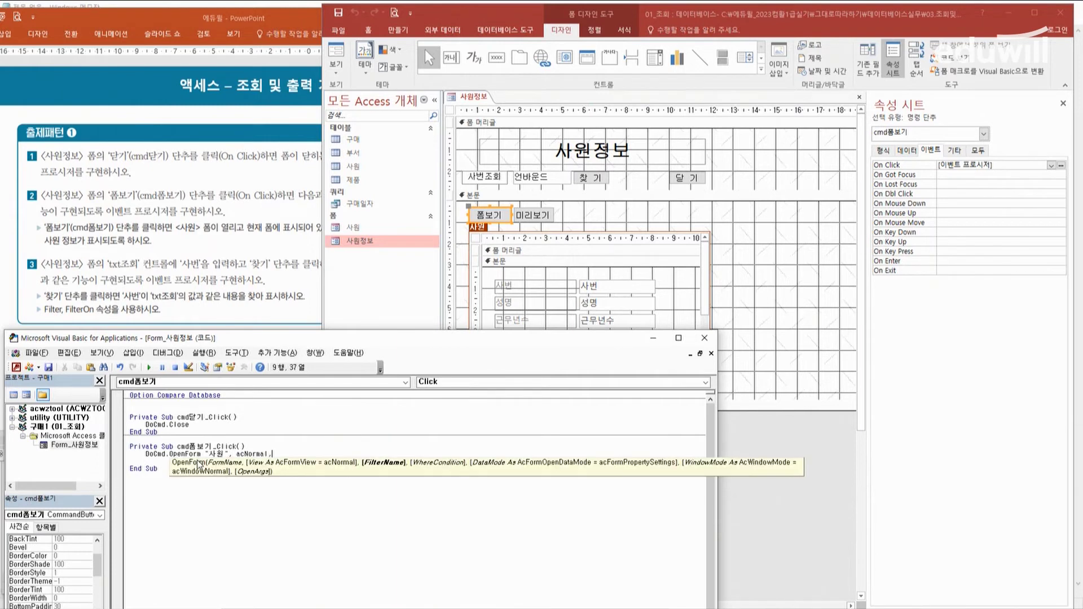
Leave the OpenForm filter name empty and enter "사번= '" & 사원 & "'" as the where condition.
{"action": "type", "text": " , "}
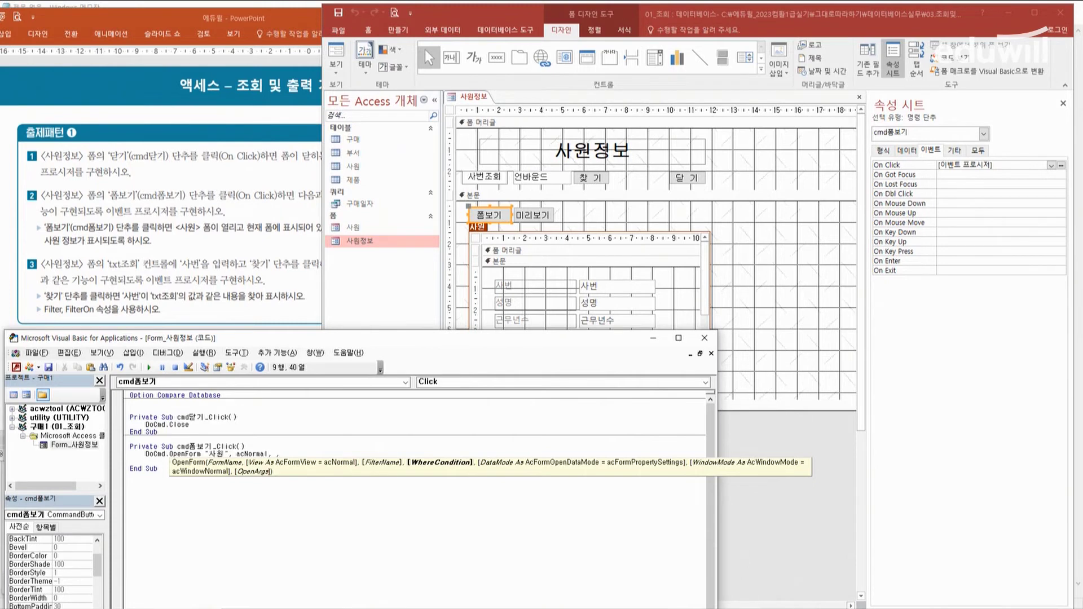
{"action": "type", "text": "tk"}
{"action": "key", "text": "BackSpace"}
{"action": "type", "text": "사번 사"}
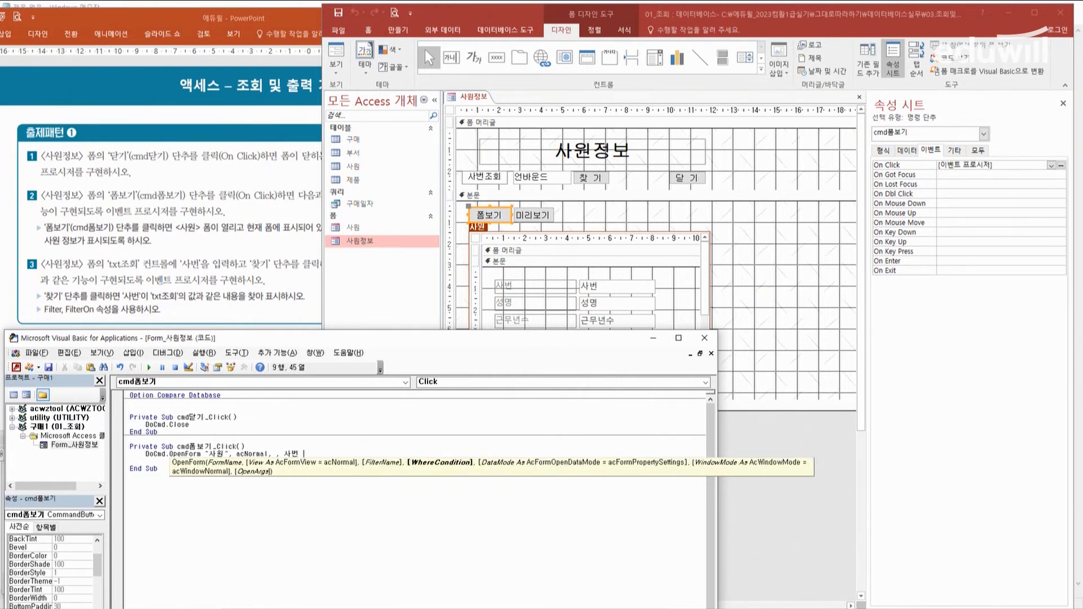
{"action": "type", "text": "원"}
{"action": "type", "text": "="}
{"action": "left_click", "coordinate": [283, 453]}
{"action": "type", "text": "\""}
{"action": "key", "text": "End"}
{"action": "key", "text": "Left"}
{"action": "key", "text": "Left"}
{"action": "key", "text": "Left"}
{"action": "key", "text": "Left"}
{"action": "key", "text": "Left"}
{"action": "key", "text": "BackSpace"}
{"action": "key", "text": "Right"}
{"action": "type", "text": "'\" 회"}
{"action": "type", "text": "외'"}
{"action": "type", "text": "\""}
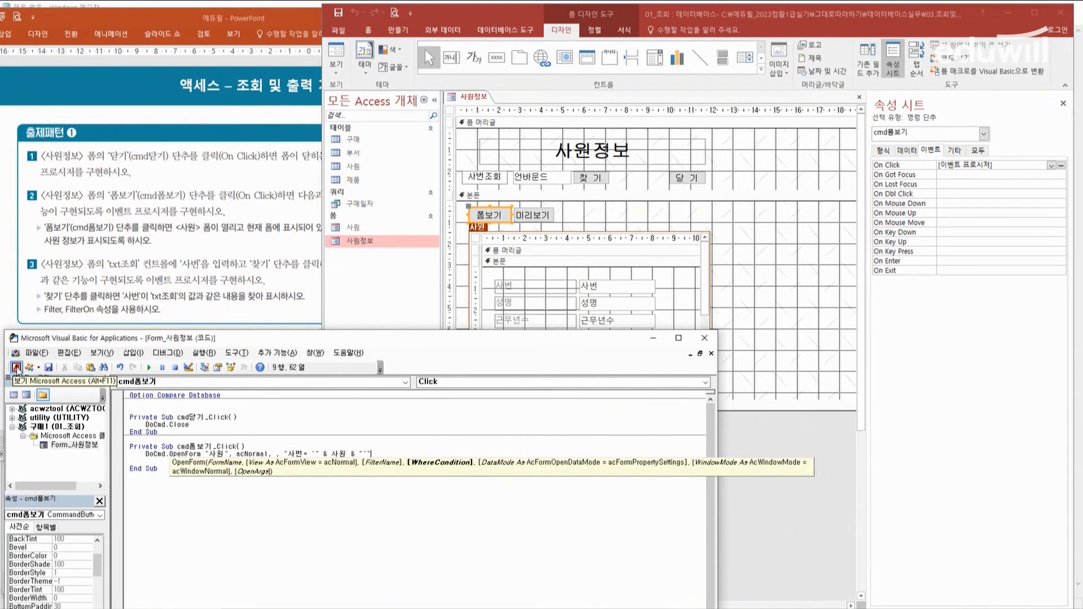
Close the code editor and the 사원정보 form, saving the form's design changes.
{"action": "left_click", "coordinate": [16, 367]}
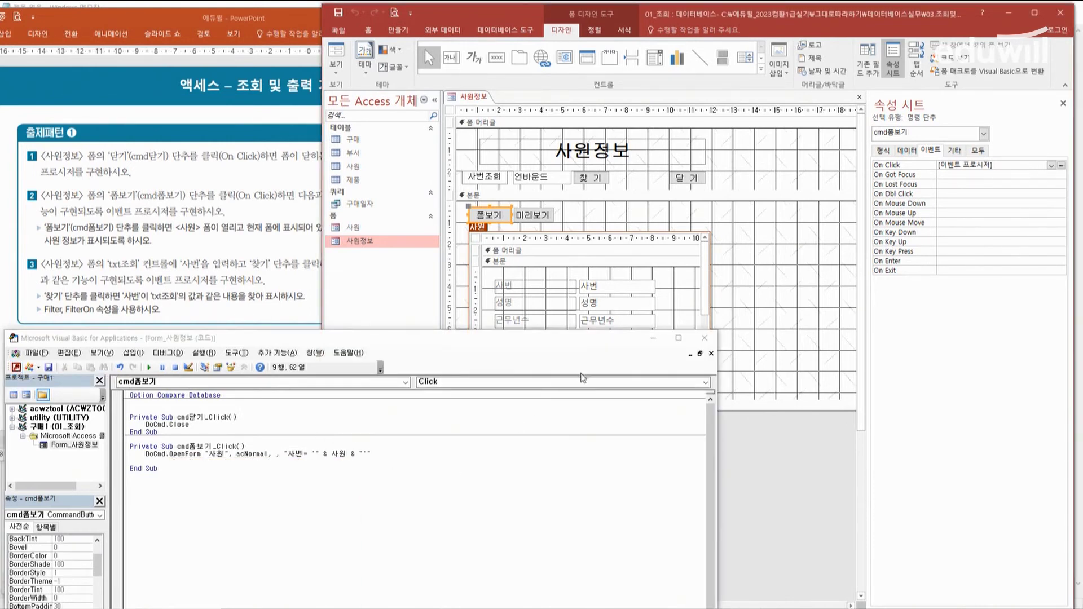
{"action": "left_click", "coordinate": [703, 339]}
{"action": "left_click", "coordinate": [768, 292]}
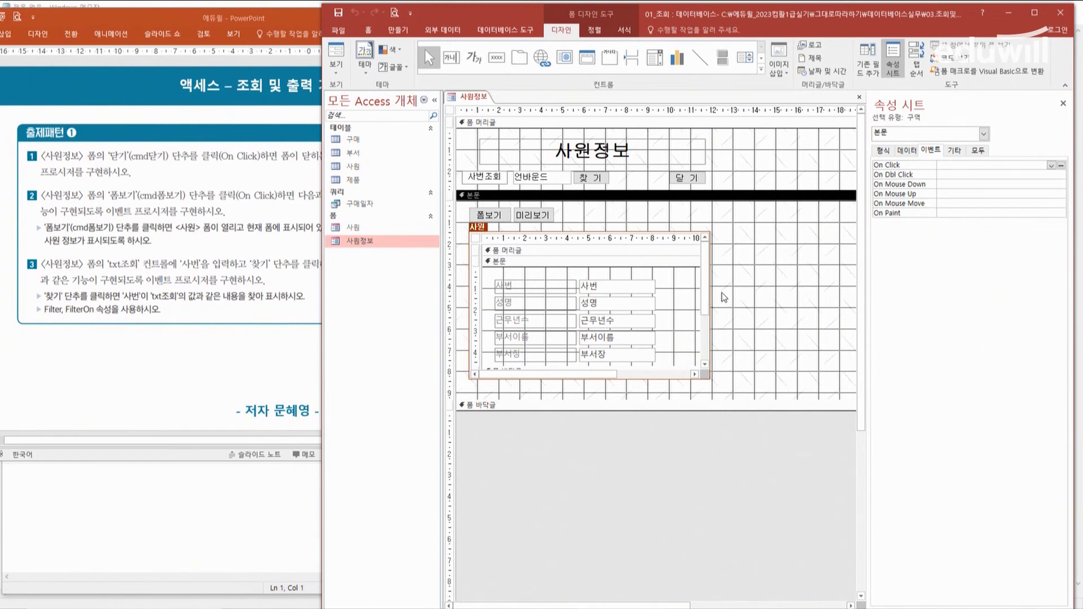
{"action": "left_click", "coordinate": [859, 98]}
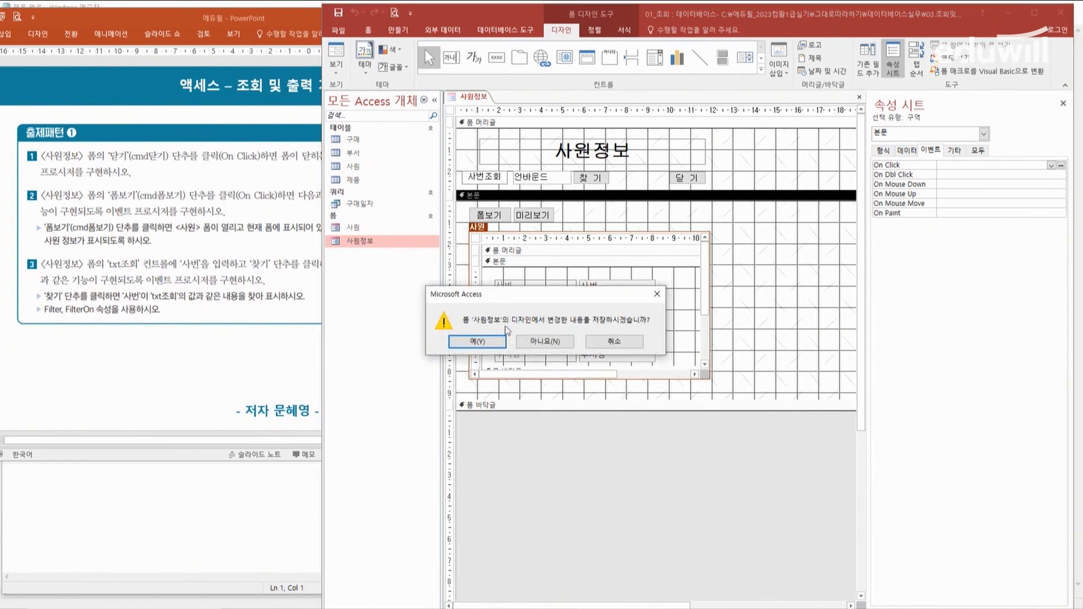
{"action": "left_click", "coordinate": [494, 343]}
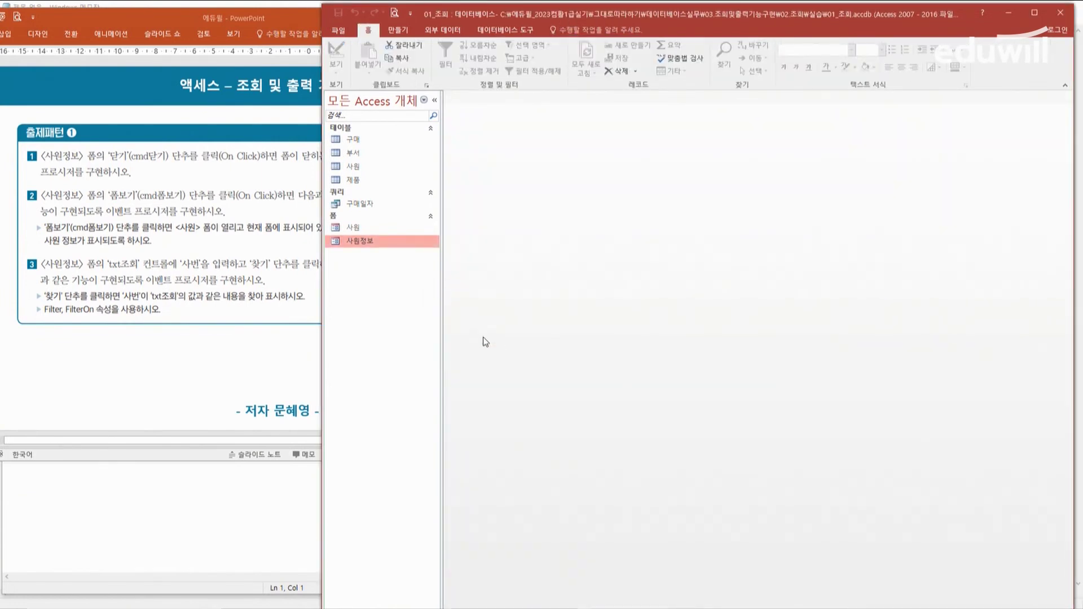
Open the 사원정보 form and test its 폼보기 button.
{"action": "double_click", "coordinate": [364, 242]}
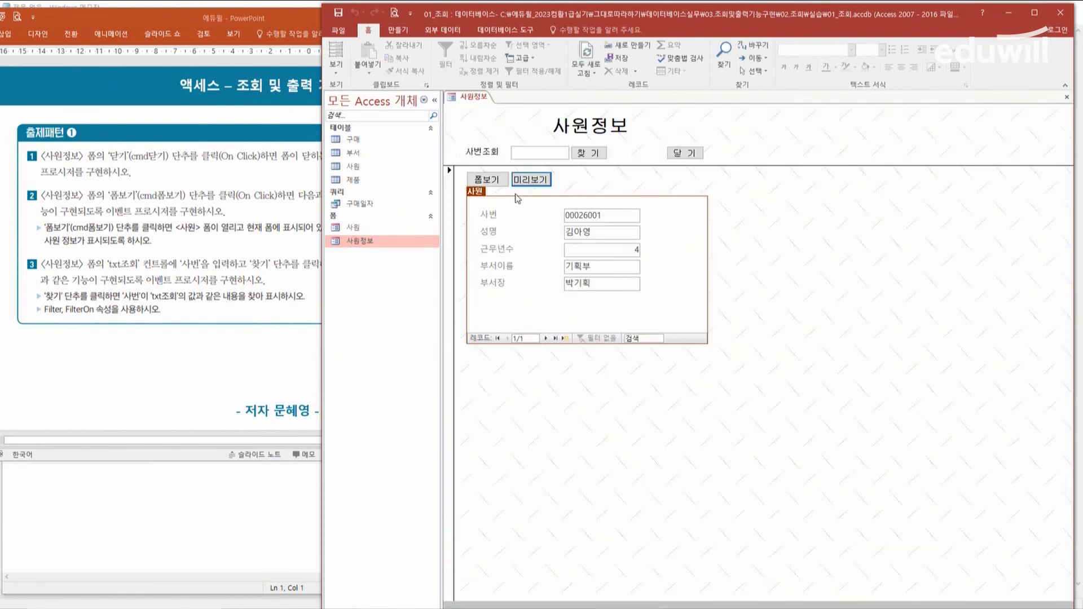
{"action": "left_click", "coordinate": [498, 181]}
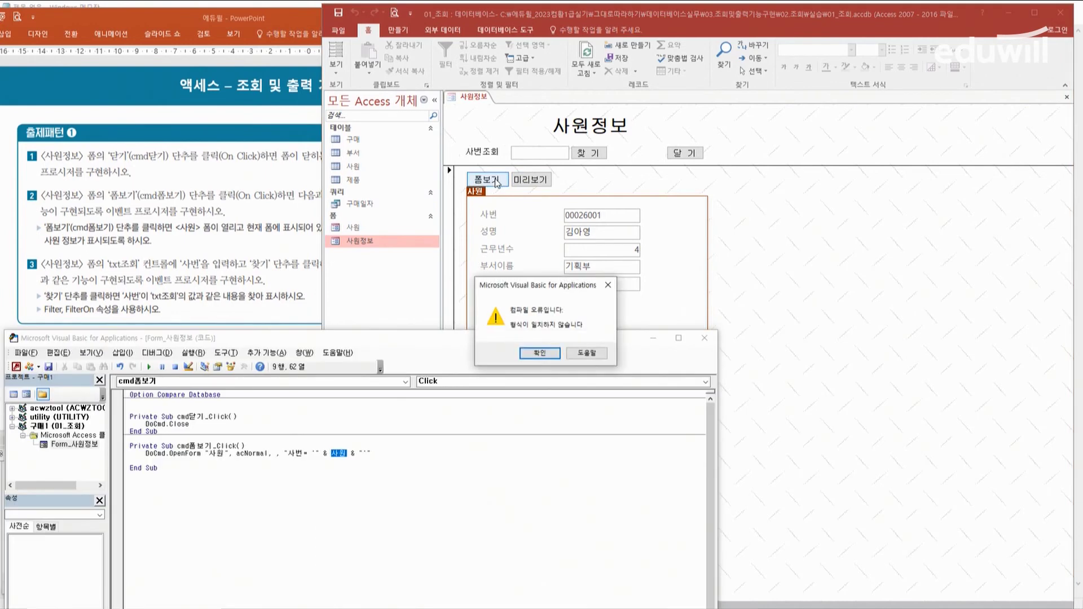
{"action": "left_click", "coordinate": [549, 355]}
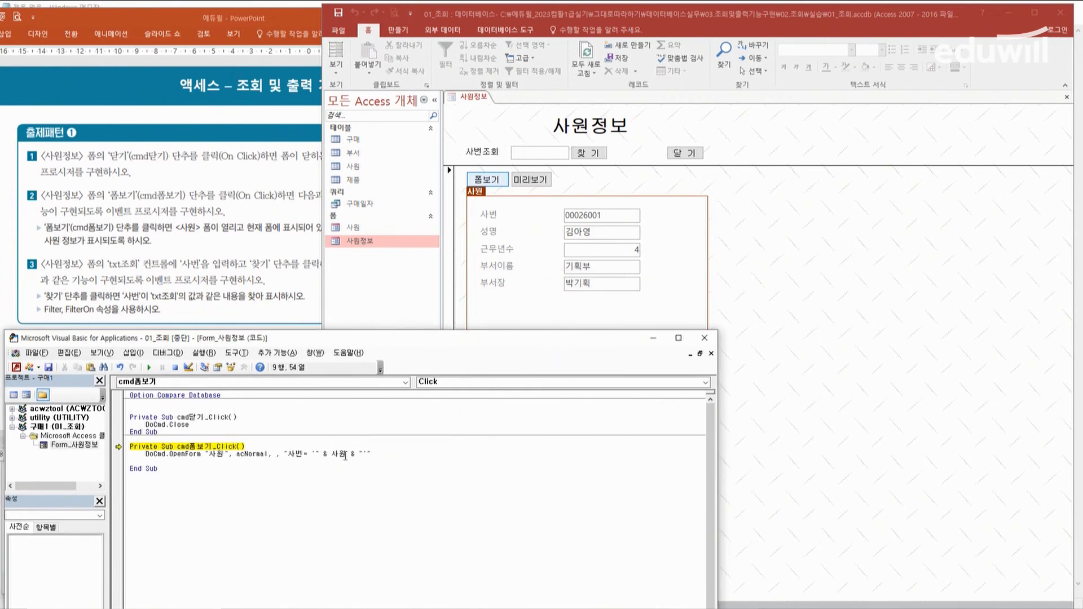
Correct the OpenForm where condition in the cmd폼보기 click procedure to "사번= '" & 사번 & "'".
{"action": "key", "text": "Delete"}
{"action": "type", "text": "번"}
{"action": "left_click", "coordinate": [269, 453]}
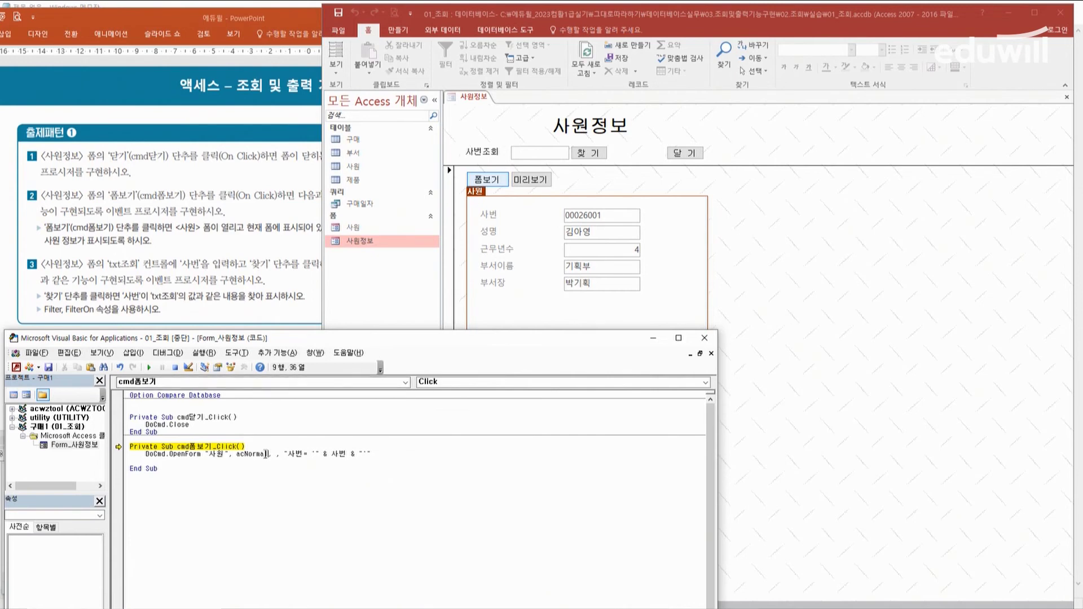
Close the code editor, stopping the debugger, and close the 사원정보 form with its design changes saved.
{"action": "left_click", "coordinate": [16, 367]}
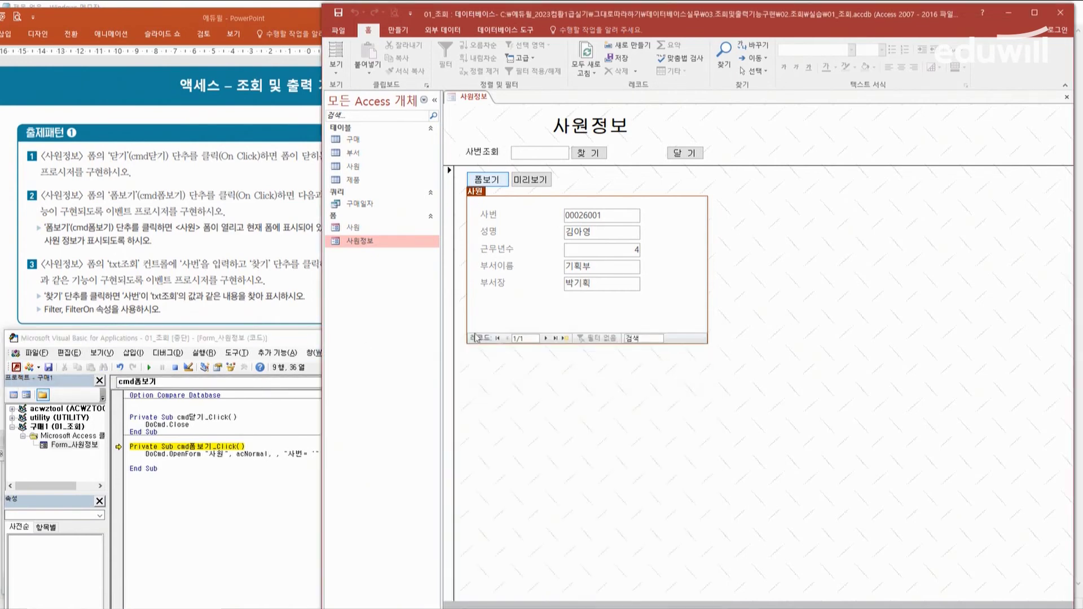
{"action": "left_click", "coordinate": [307, 353]}
{"action": "left_click", "coordinate": [708, 337]}
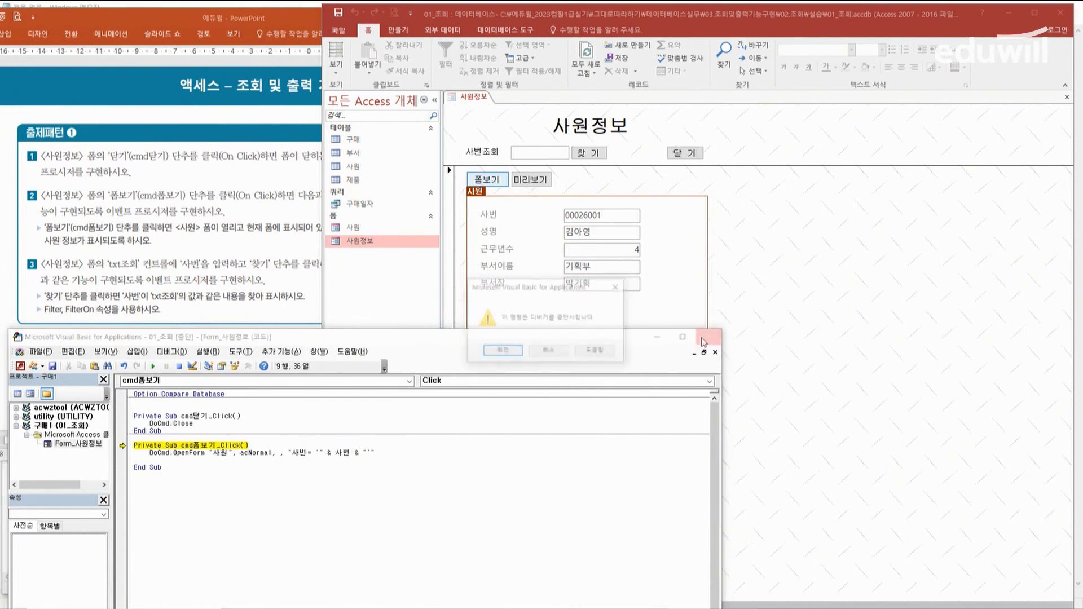
{"action": "left_click", "coordinate": [501, 351]}
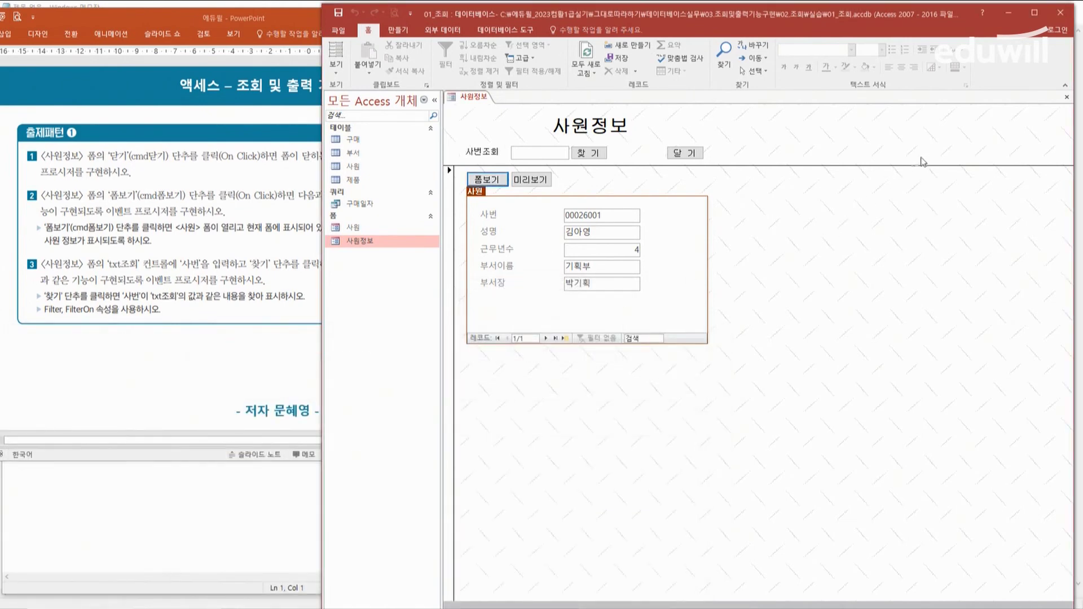
{"action": "left_click", "coordinate": [1067, 97]}
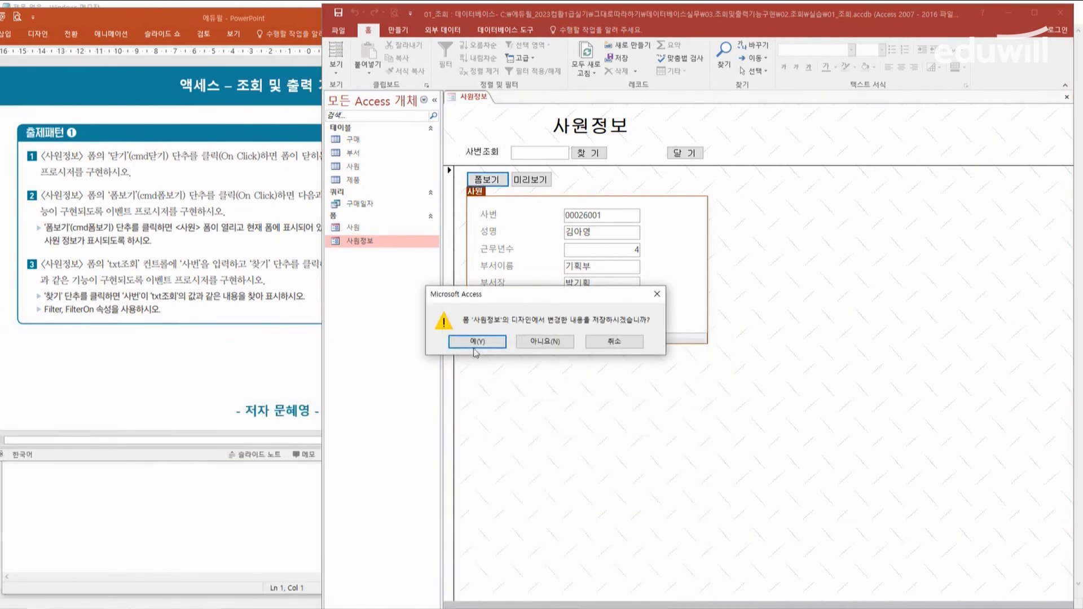
{"action": "left_click", "coordinate": [477, 350]}
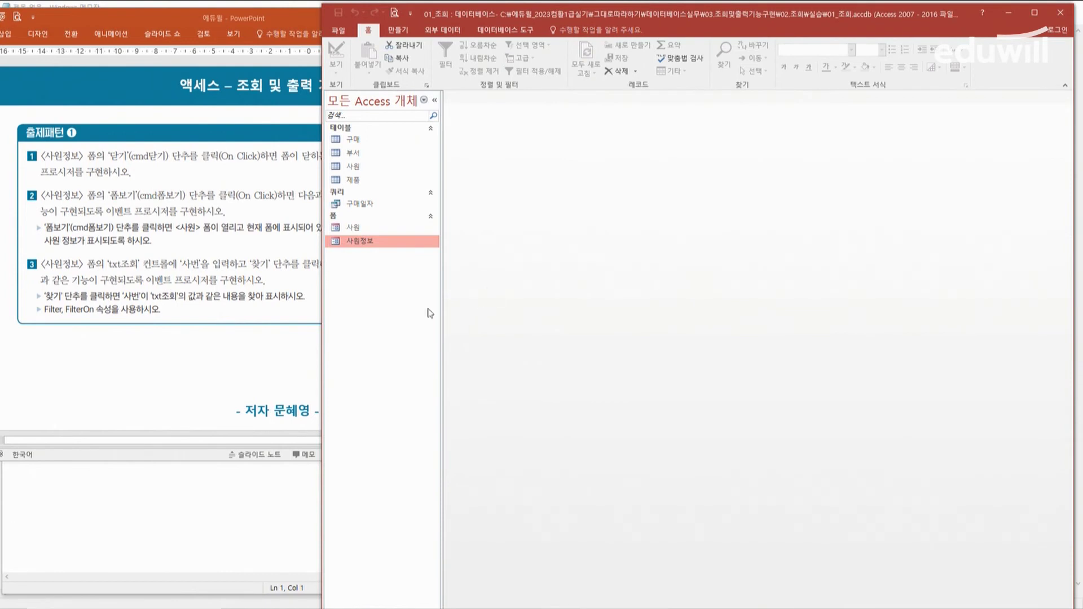
Reopen the 사원정보 form, test opening the 사원 form with 폼보기, and close both forms.
{"action": "double_click", "coordinate": [367, 246]}
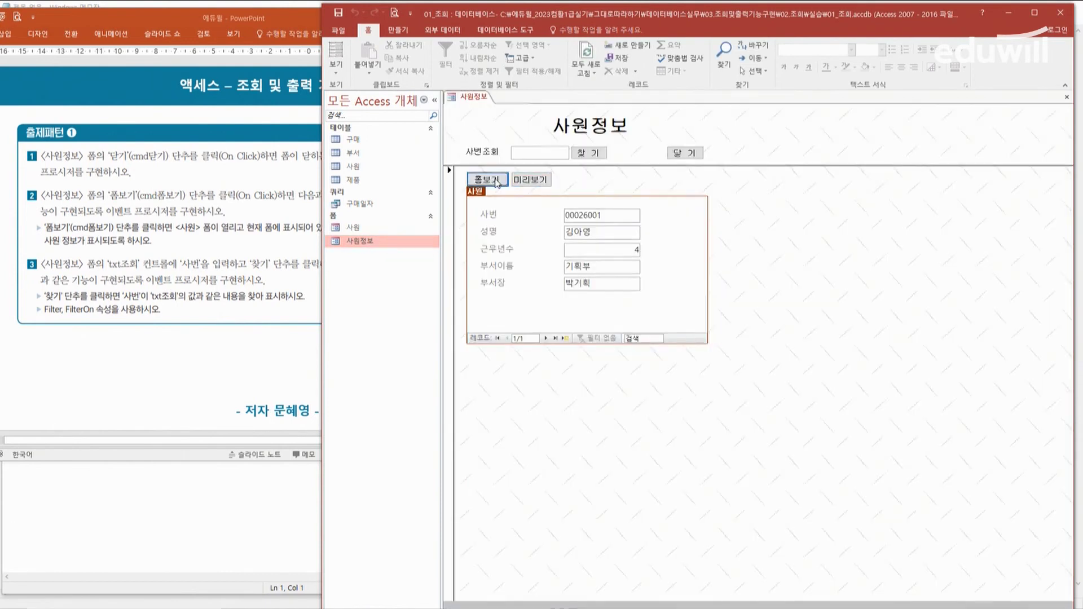
{"action": "left_click", "coordinate": [494, 179]}
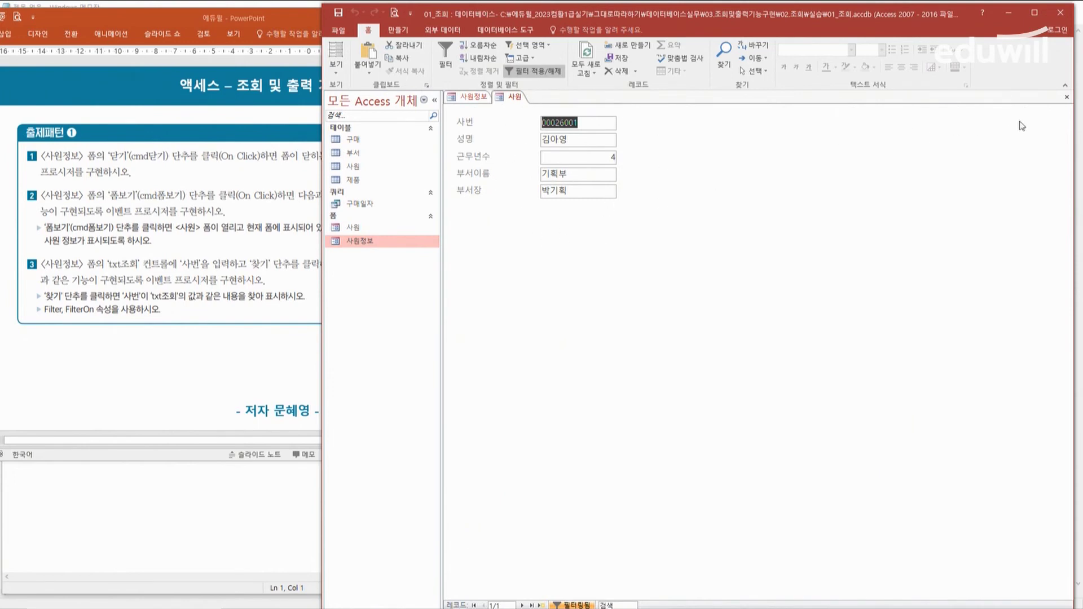
{"action": "left_click", "coordinate": [1067, 97]}
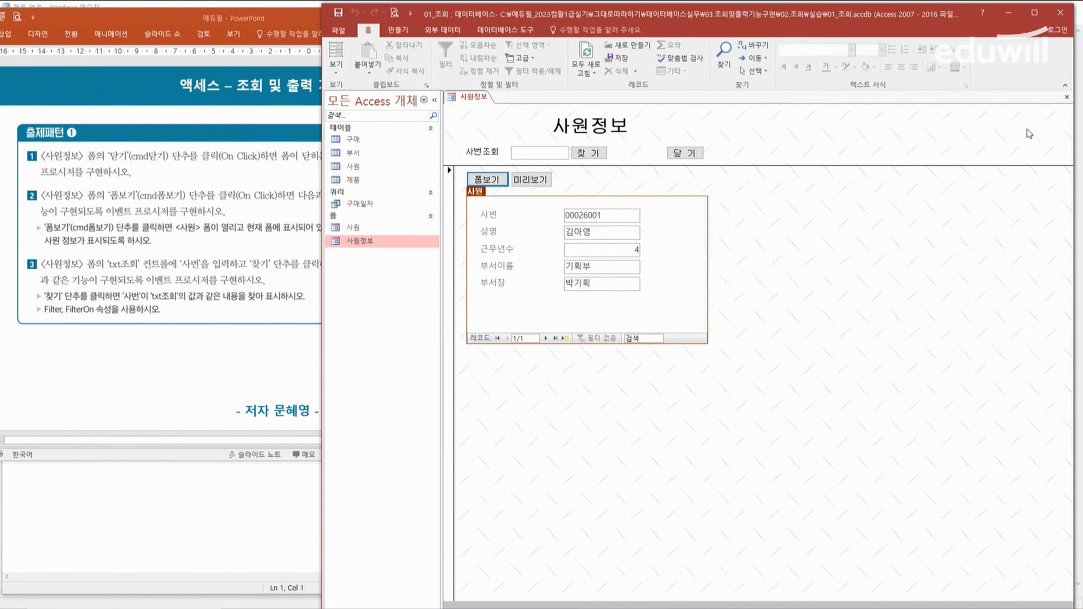
{"action": "left_click", "coordinate": [1067, 98]}
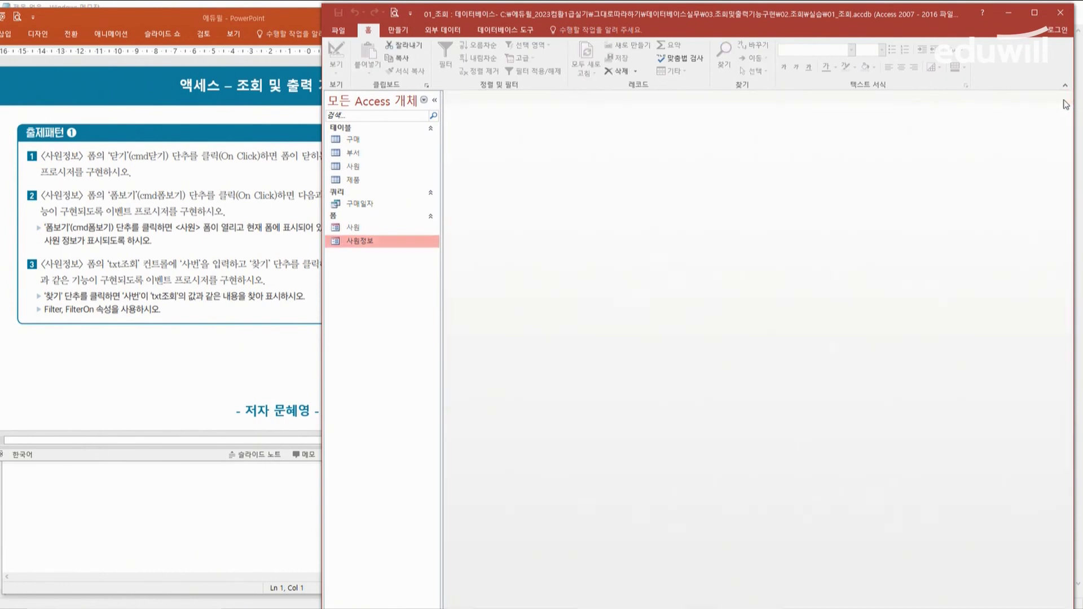
Check exercise 3 on the PowerPoint slide, and open the 사원정보 form in Design View in Access.
{"action": "left_click", "coordinate": [134, 370]}
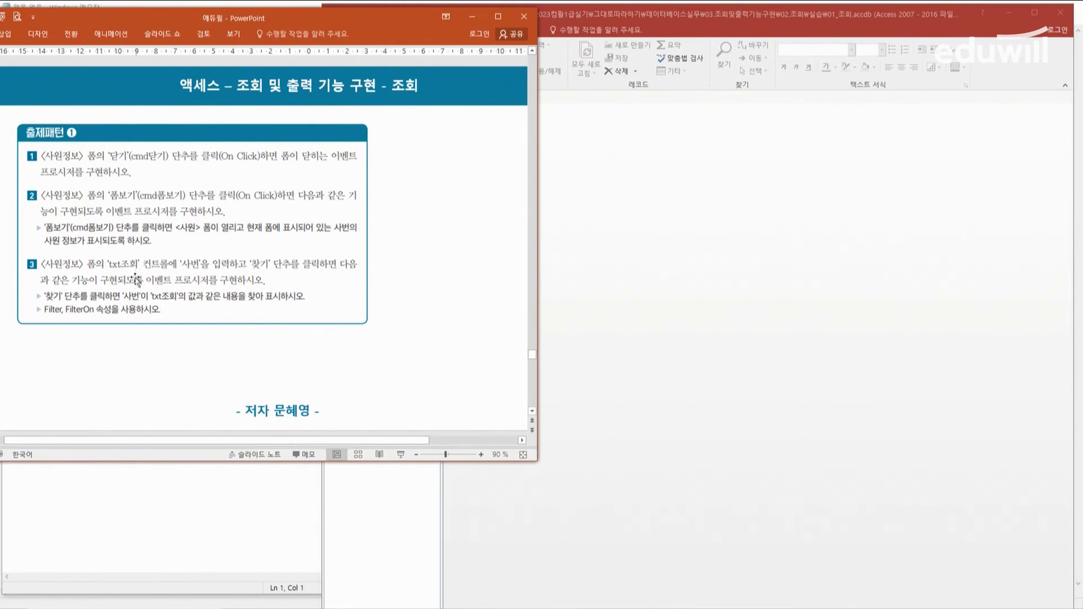
{"action": "left_click", "coordinate": [597, 256]}
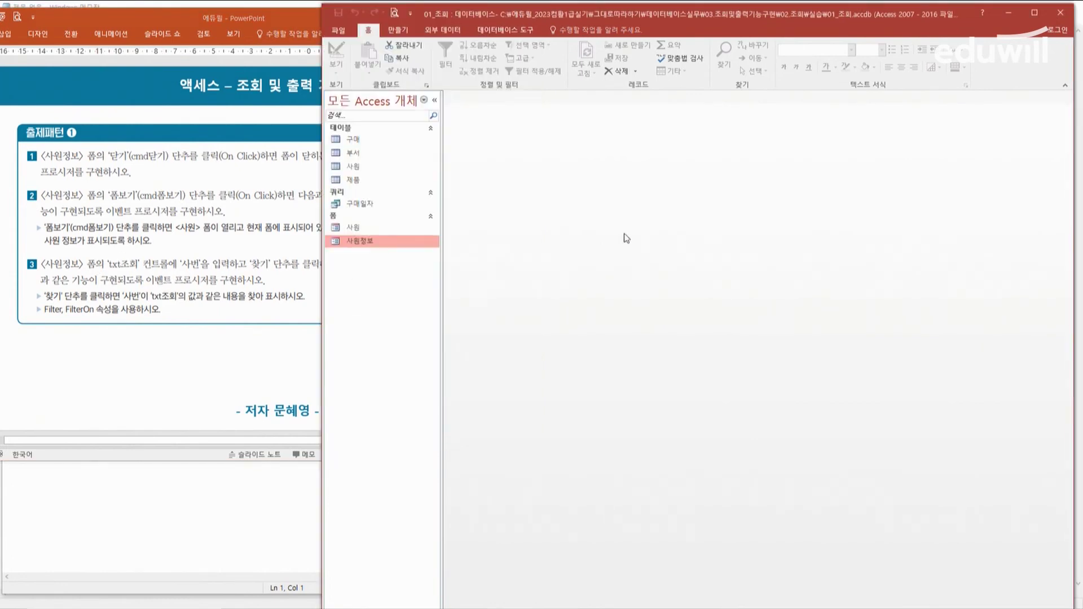
{"action": "right_click", "coordinate": [361, 247]}
{"action": "left_click", "coordinate": [397, 276]}
{"action": "left_click_drag", "start_coordinate": [466, 25], "coordinate": [506, 17]}
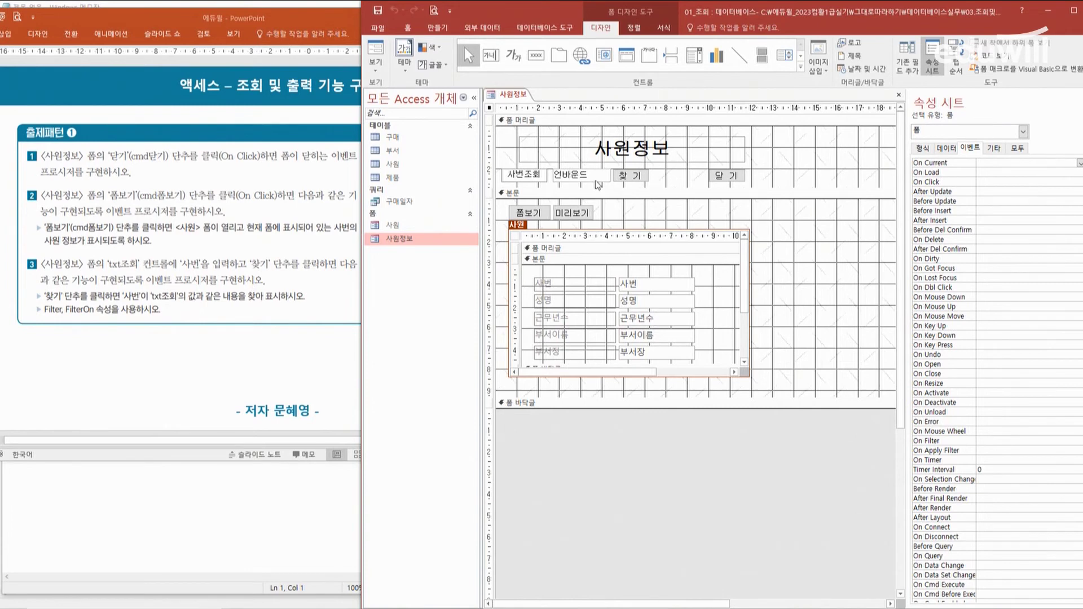
Create an On Click event procedure for the 찾기 button (cmd찾기) with the code builder (코드 작성기).
{"action": "left_click", "coordinate": [593, 180]}
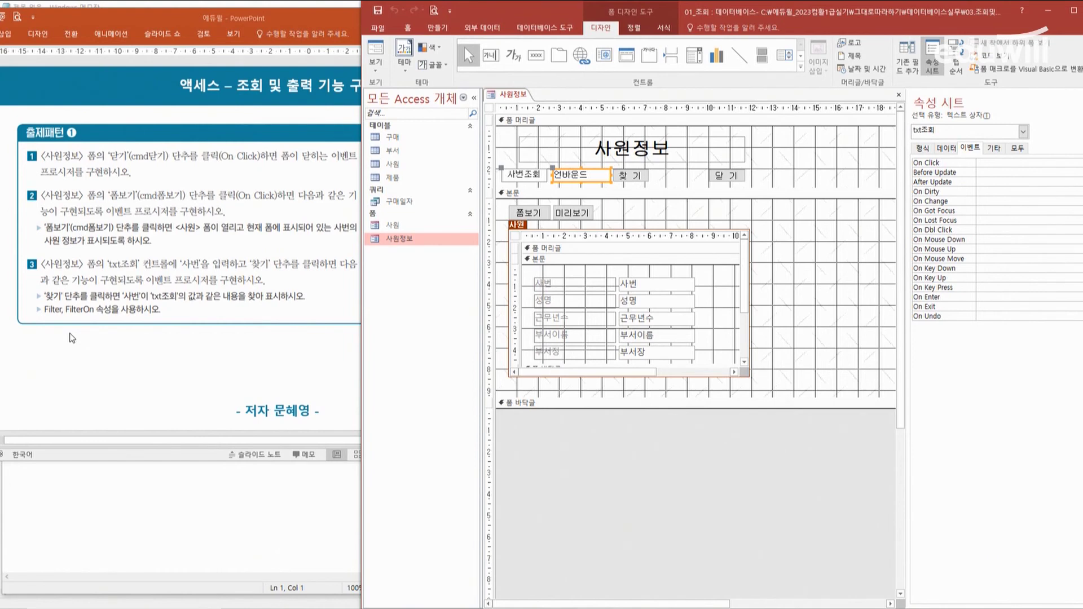
{"action": "left_click", "coordinate": [637, 177]}
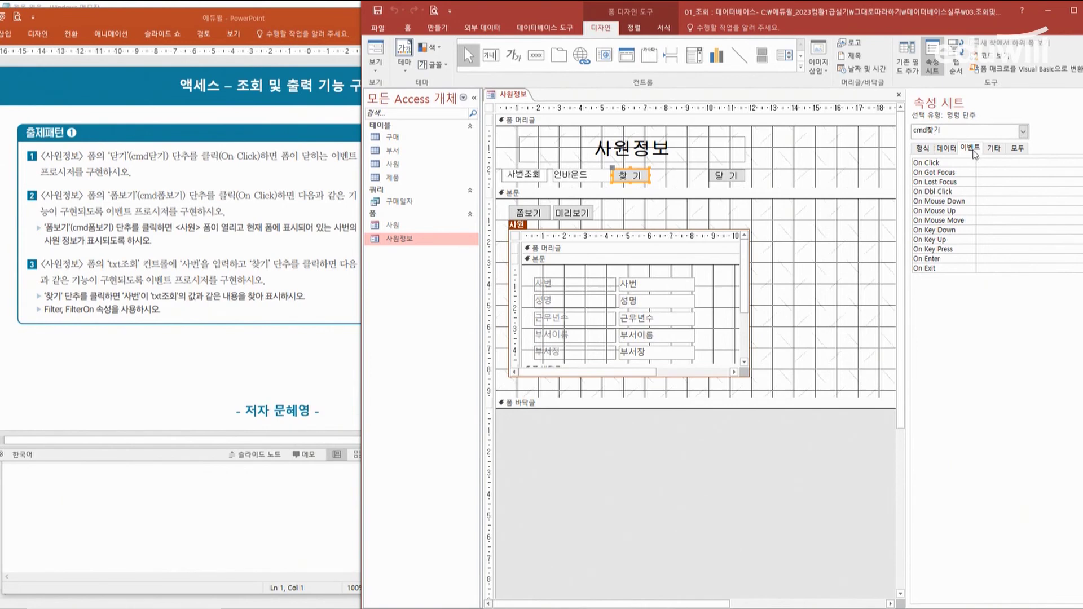
{"action": "left_click_drag", "start_coordinate": [974, 12], "coordinate": [945, 16]}
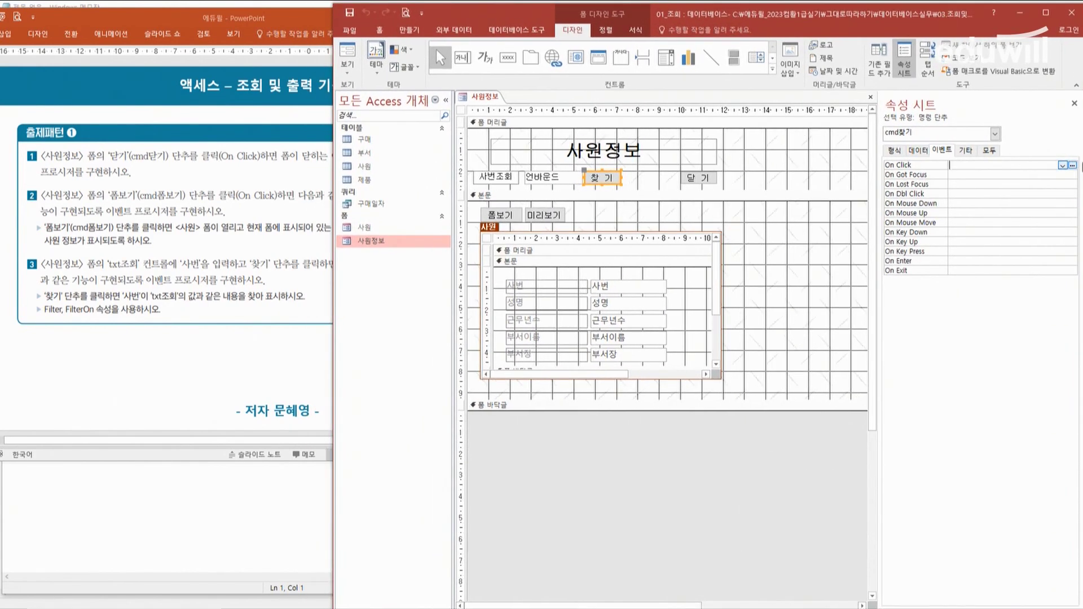
{"action": "left_click", "coordinate": [1072, 166]}
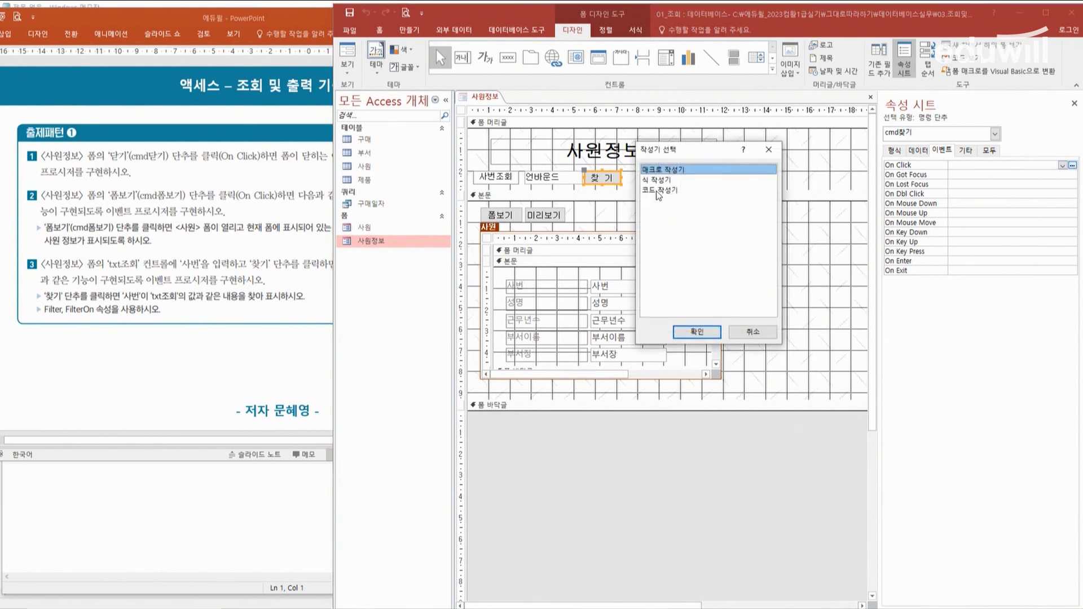
{"action": "left_click", "coordinate": [659, 190]}
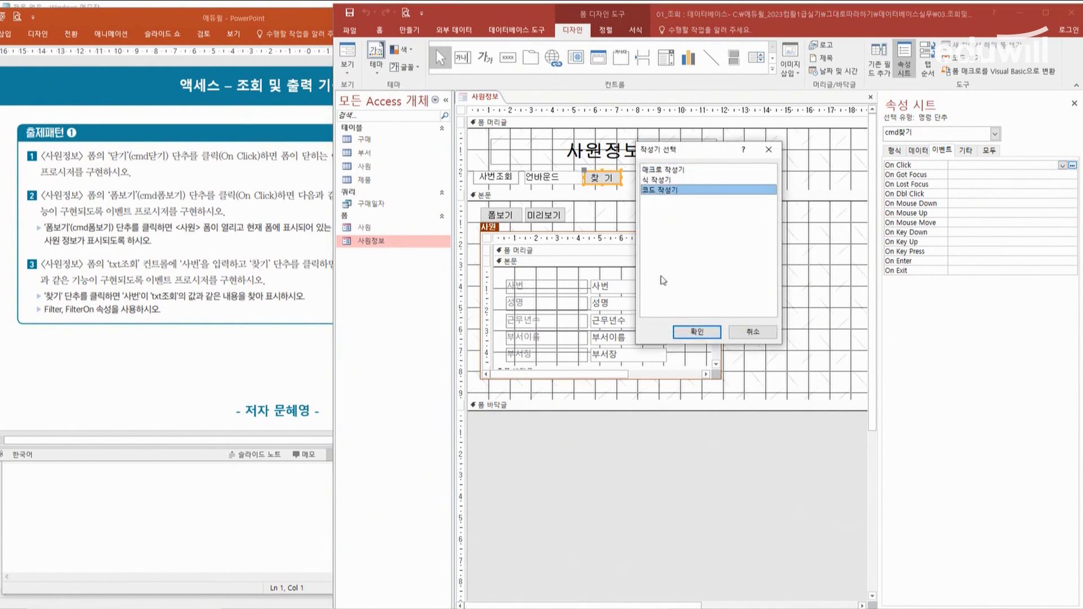
{"action": "left_click", "coordinate": [698, 336]}
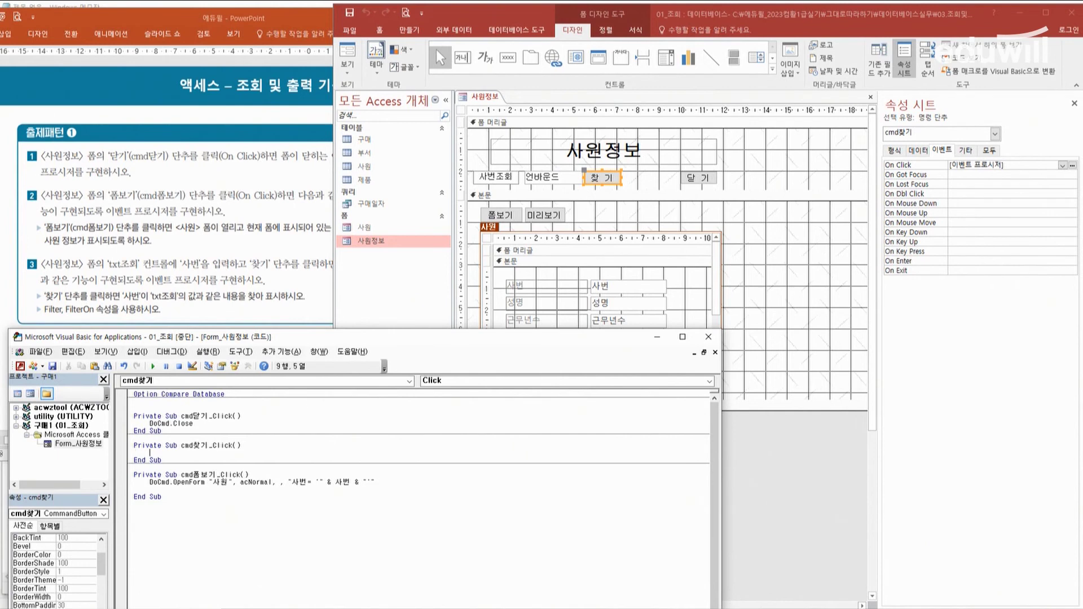
Write Me.Filter = "사번= '" & txt조회 & "'" in the cmd찾기 click procedure.
{"action": "left_click", "coordinate": [150, 452]}
{"action": "type", "text": "me.fil"}
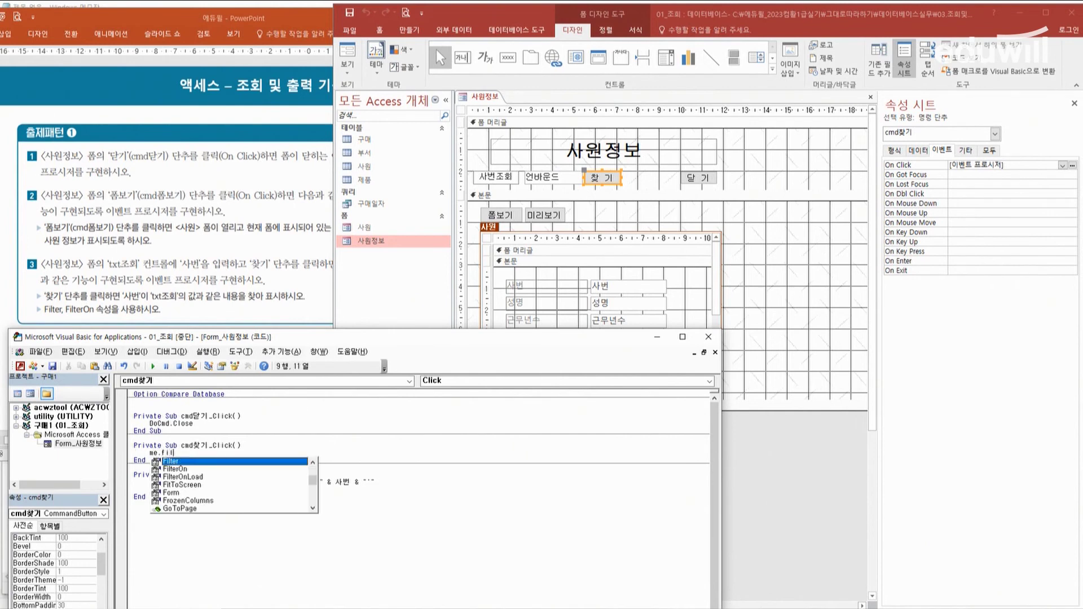
{"action": "key", "text": "Tab"}
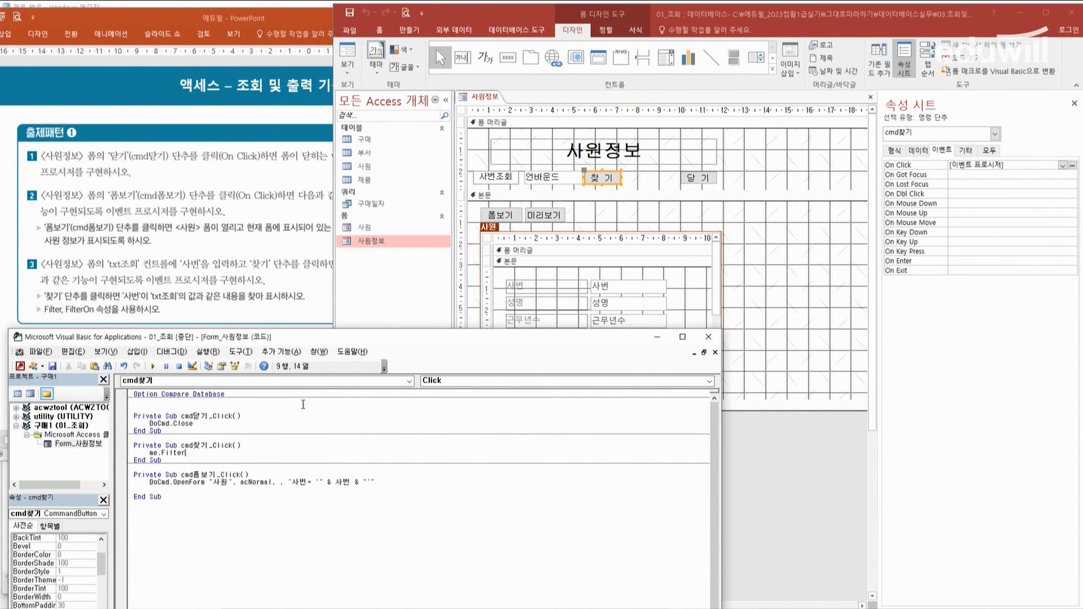
{"action": "type", "text": "=\"사번 =txt조회\" '\" &"}
{"action": "key", "text": "Right"}
{"action": "key", "text": "Right"}
{"action": "key", "text": "Right"}
{"action": "key", "text": "Right"}
{"action": "type", "text": "&"}
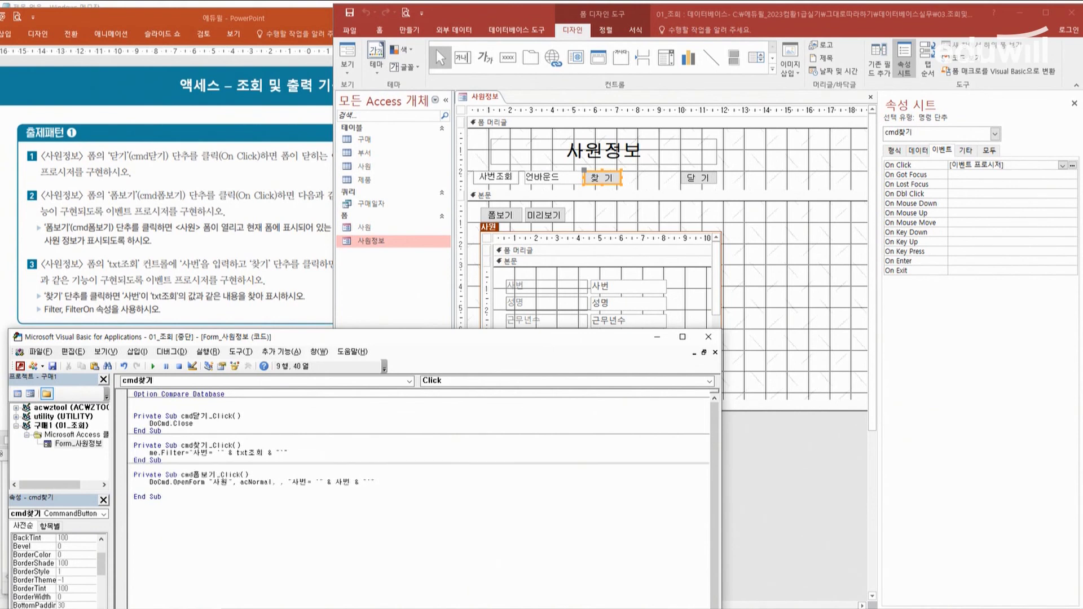
{"action": "key", "text": "Return"}
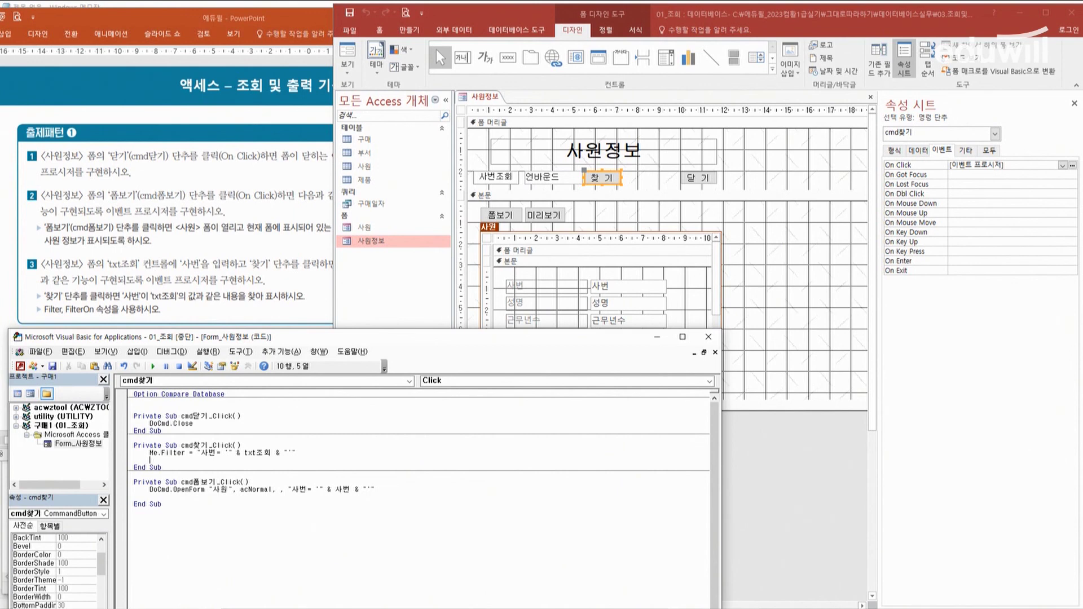
Add the line Me.FilterOn = True below the filter statement in the cmd찾기 click procedure.
{"action": "type", "text": "me.fi"}
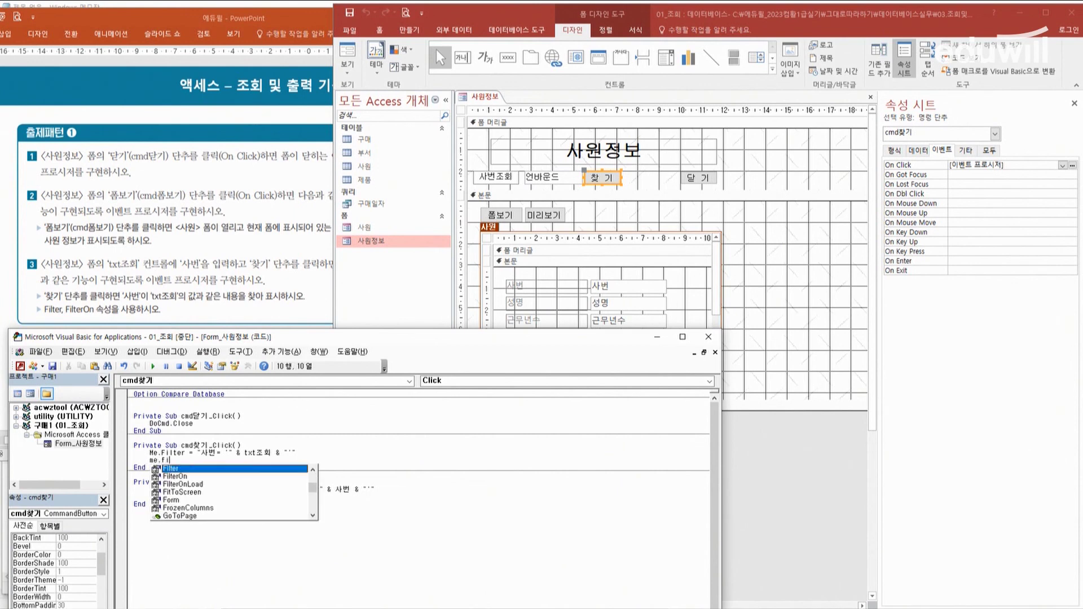
{"action": "key", "text": "Tab"}
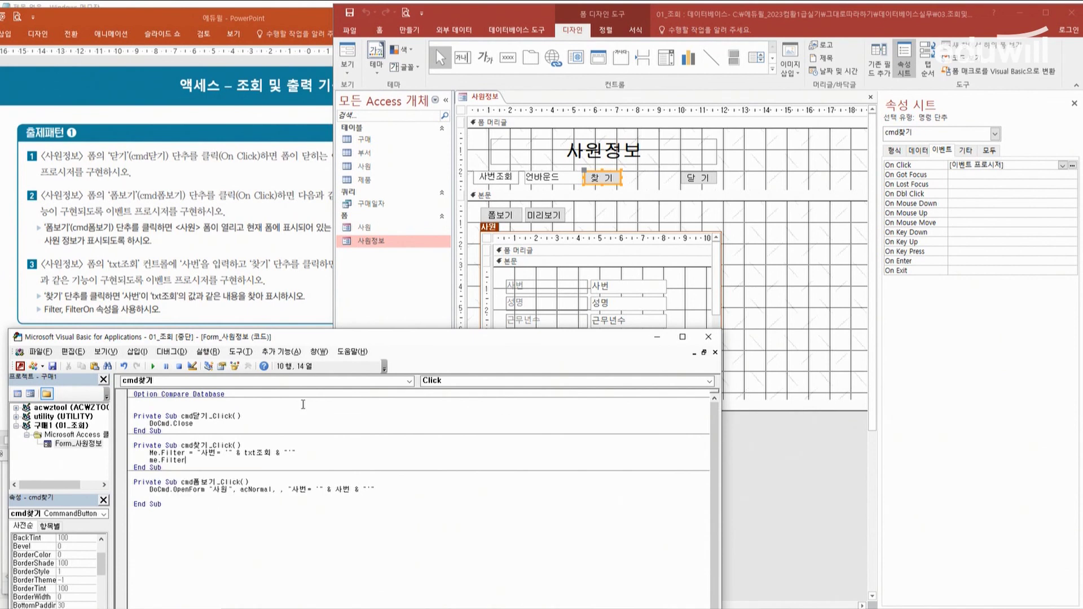
{"action": "type", "text": "on=T"}
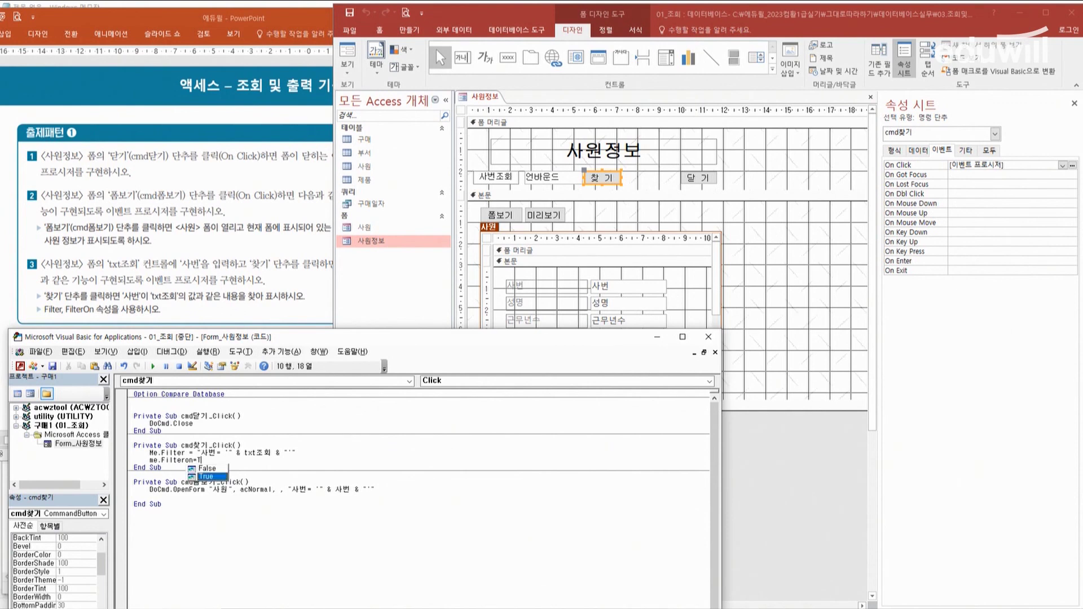
{"action": "key", "text": "Tab"}
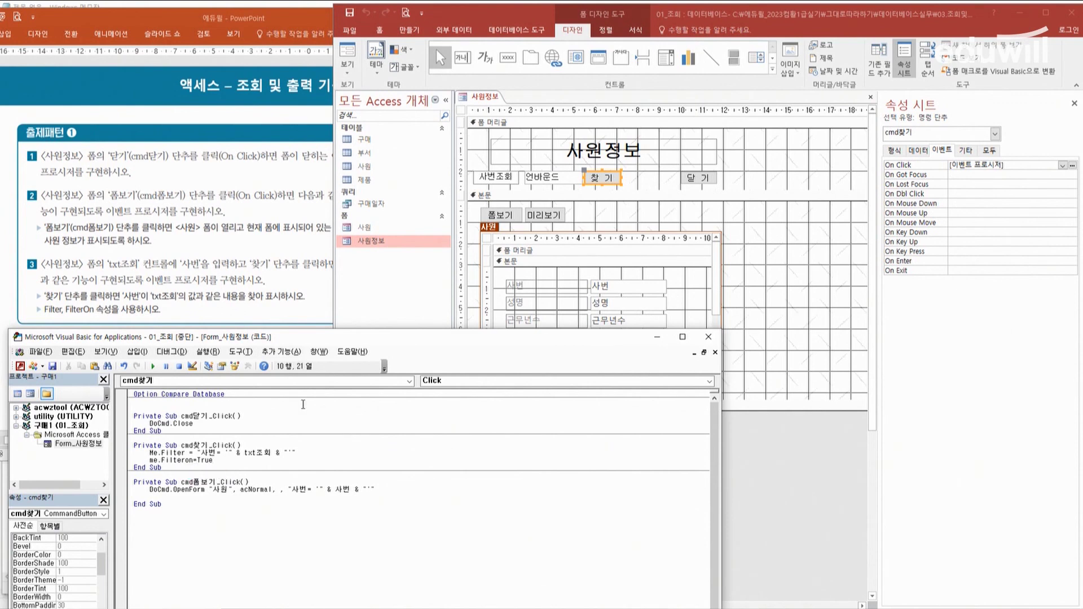
{"action": "key", "text": "Return"}
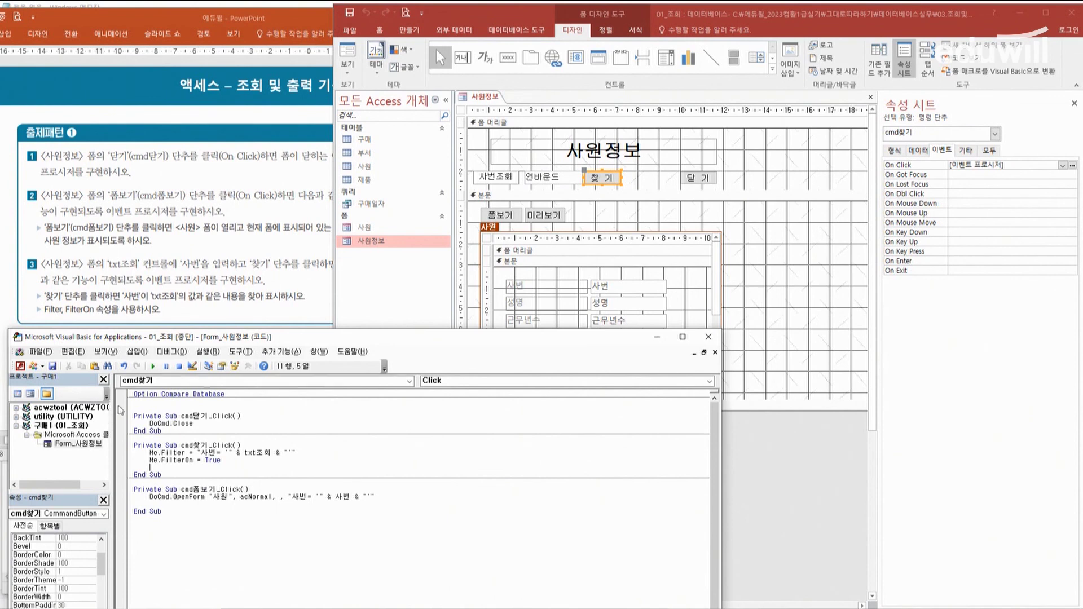
Close the code editor and the 사원정보 form, saving the new 찾기 event procedure.
{"action": "left_click", "coordinate": [709, 337]}
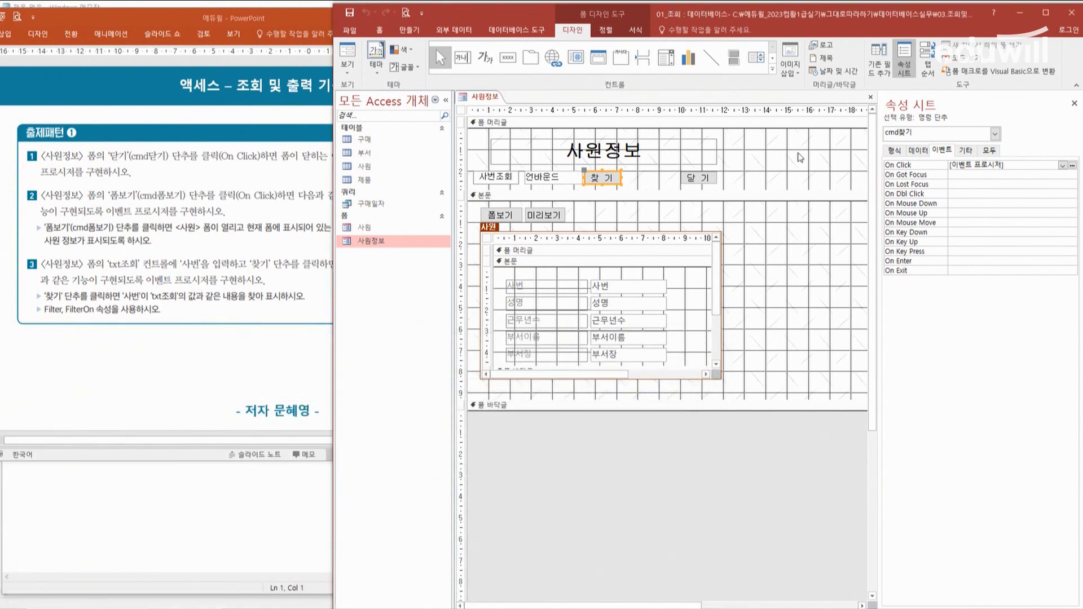
{"action": "left_click", "coordinate": [872, 98]}
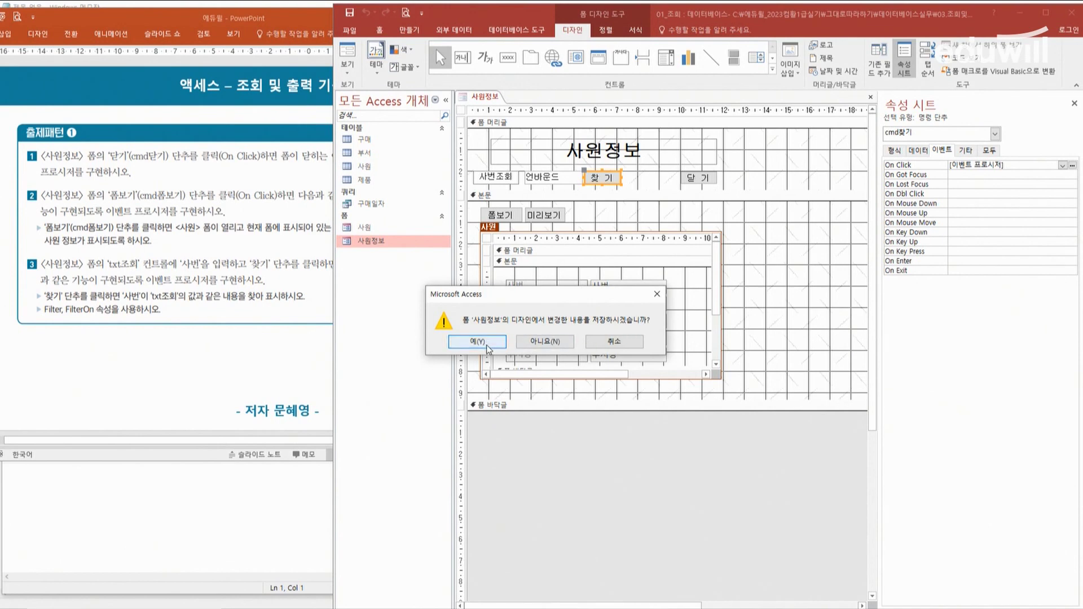
{"action": "left_click", "coordinate": [478, 342]}
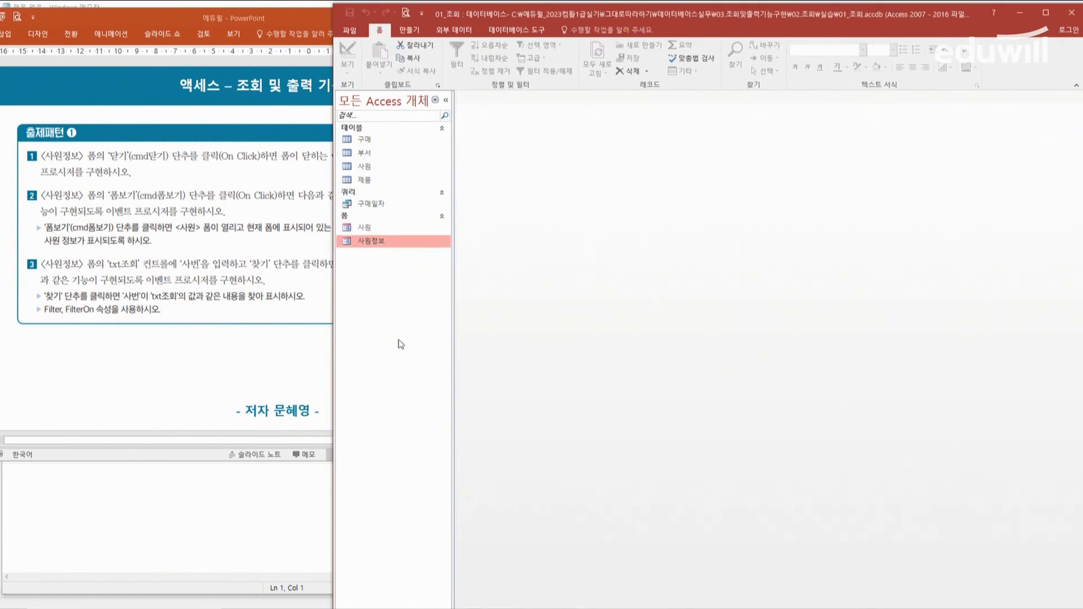
Open the 사원정보 form, test 찾기 with an employee number entered in 사번조회, and close the form.
{"action": "double_click", "coordinate": [380, 247]}
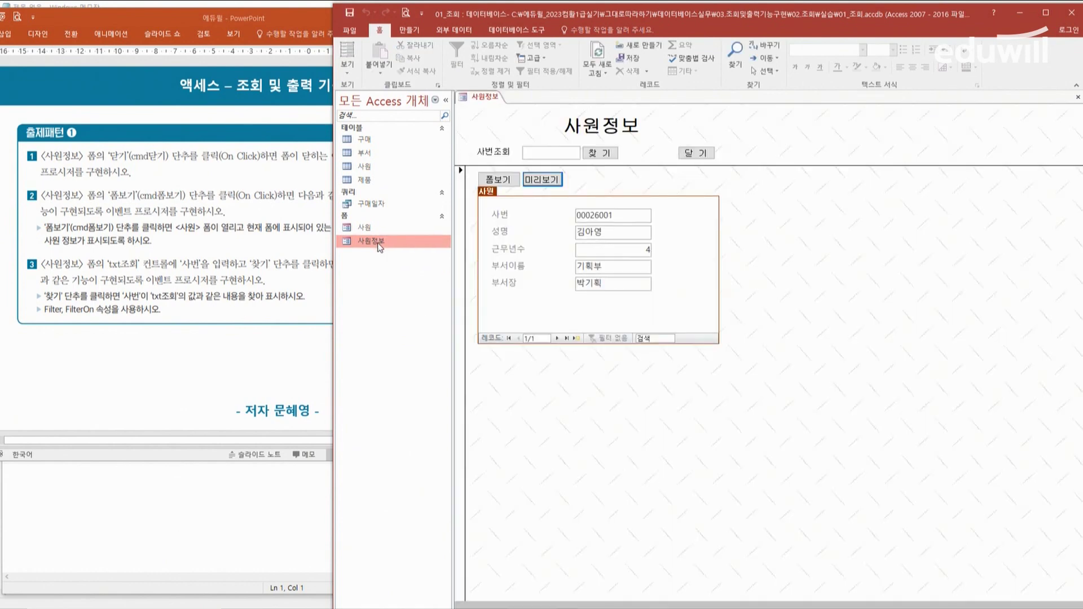
{"action": "left_click", "coordinate": [556, 153]}
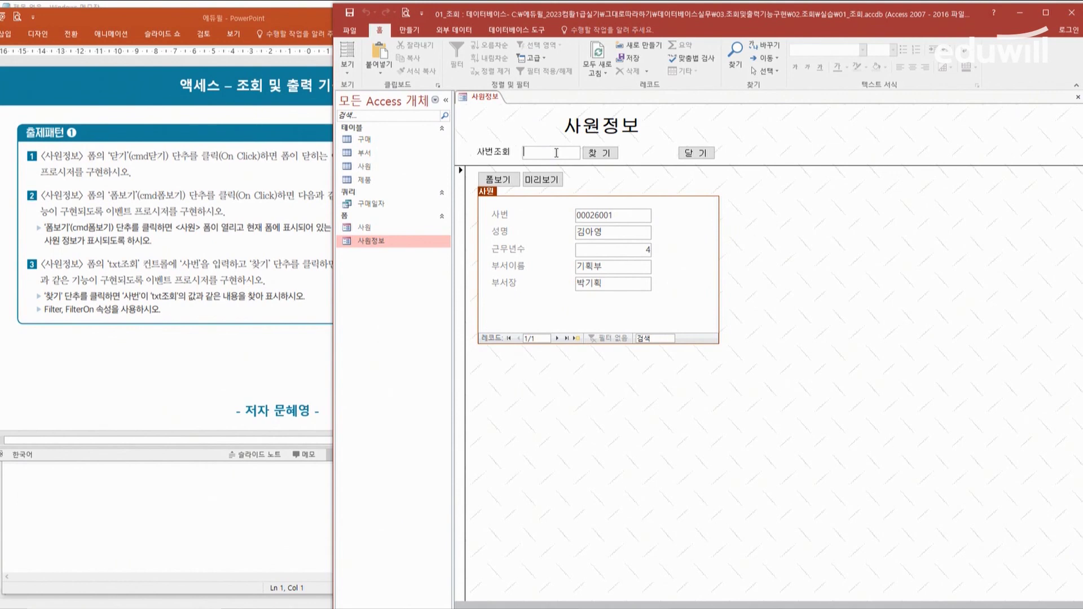
{"action": "type", "text": "00026002"}
{"action": "left_click", "coordinate": [607, 155]}
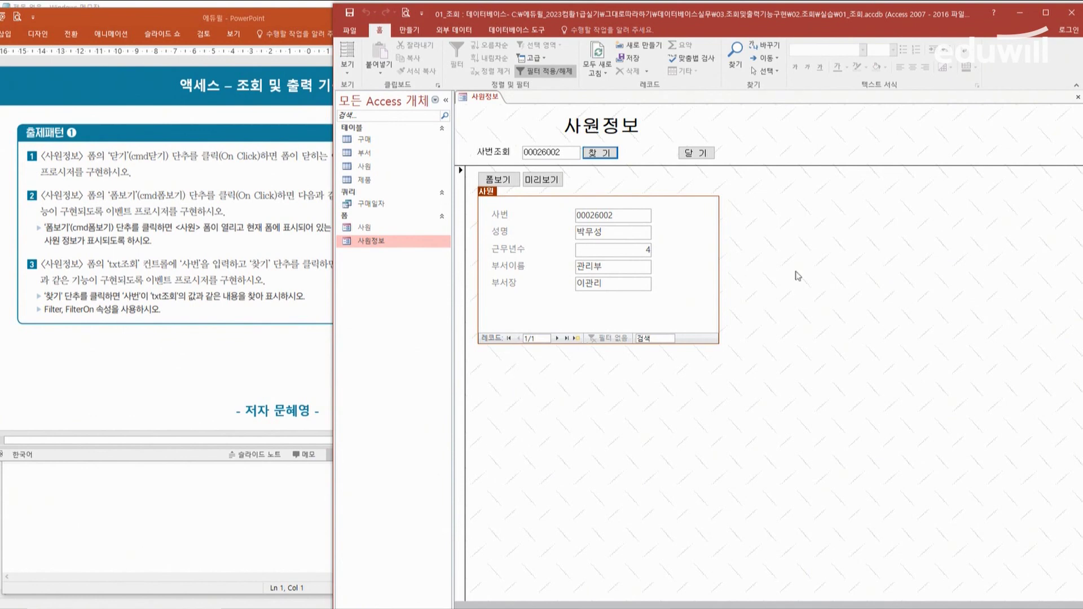
{"action": "left_click", "coordinate": [1078, 97]}
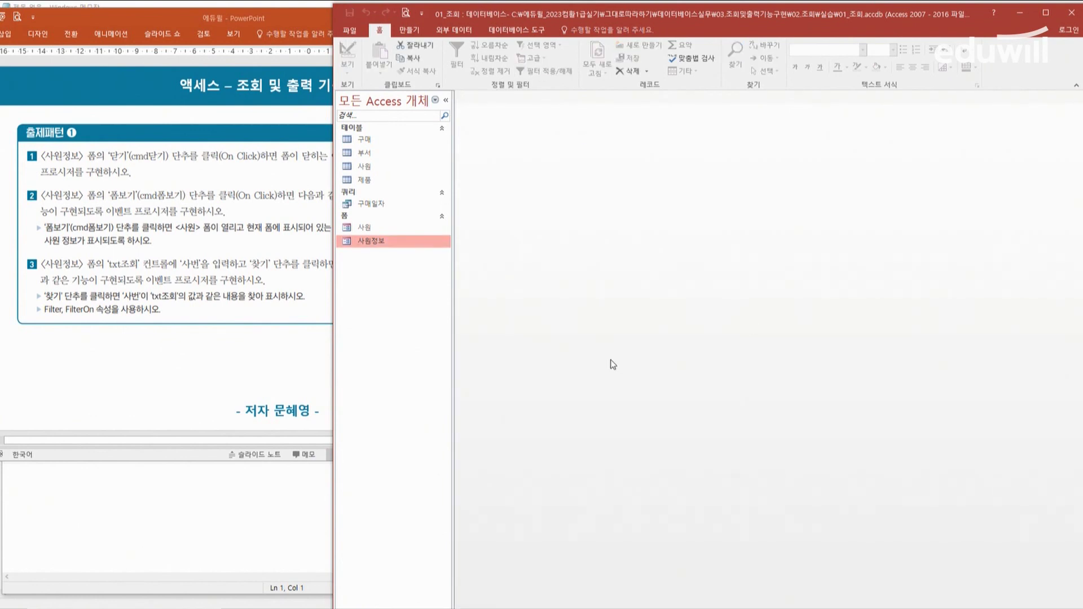